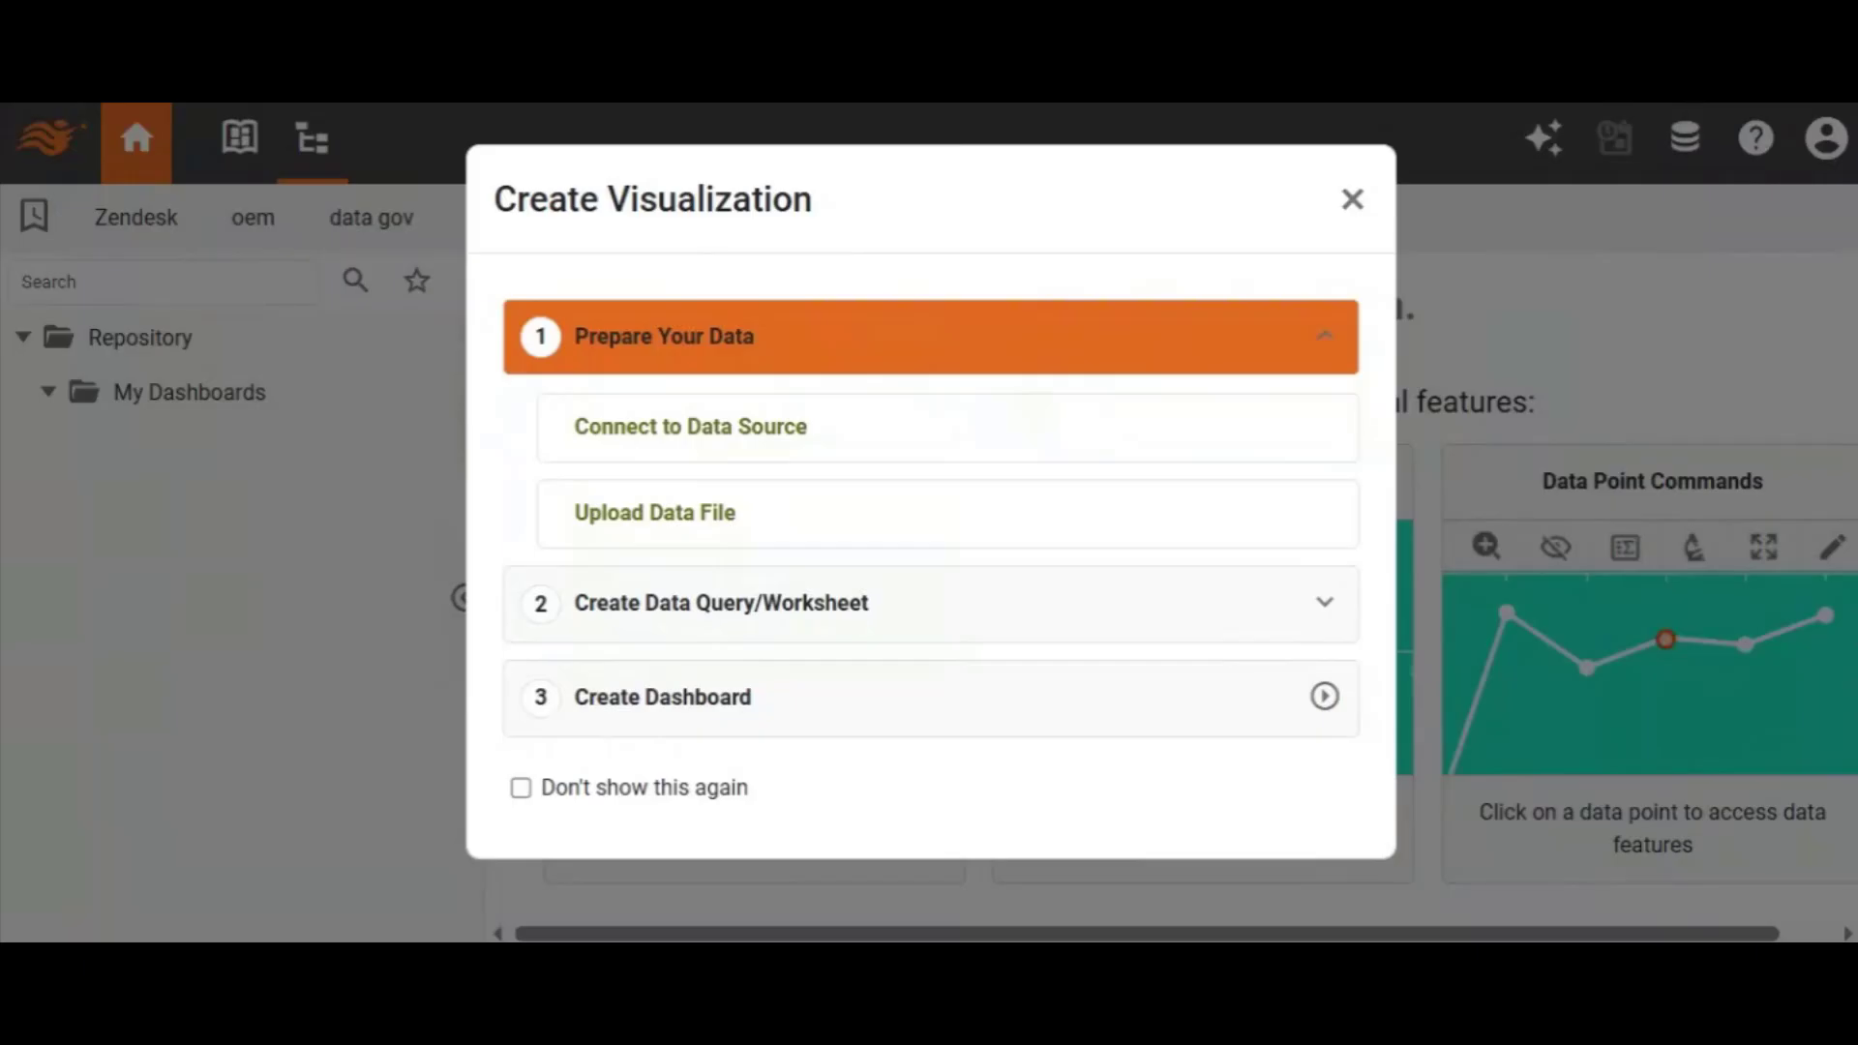
- Create a Harvest data source, enter its account ID and personal access token, and save the connection
click(1065, 429)
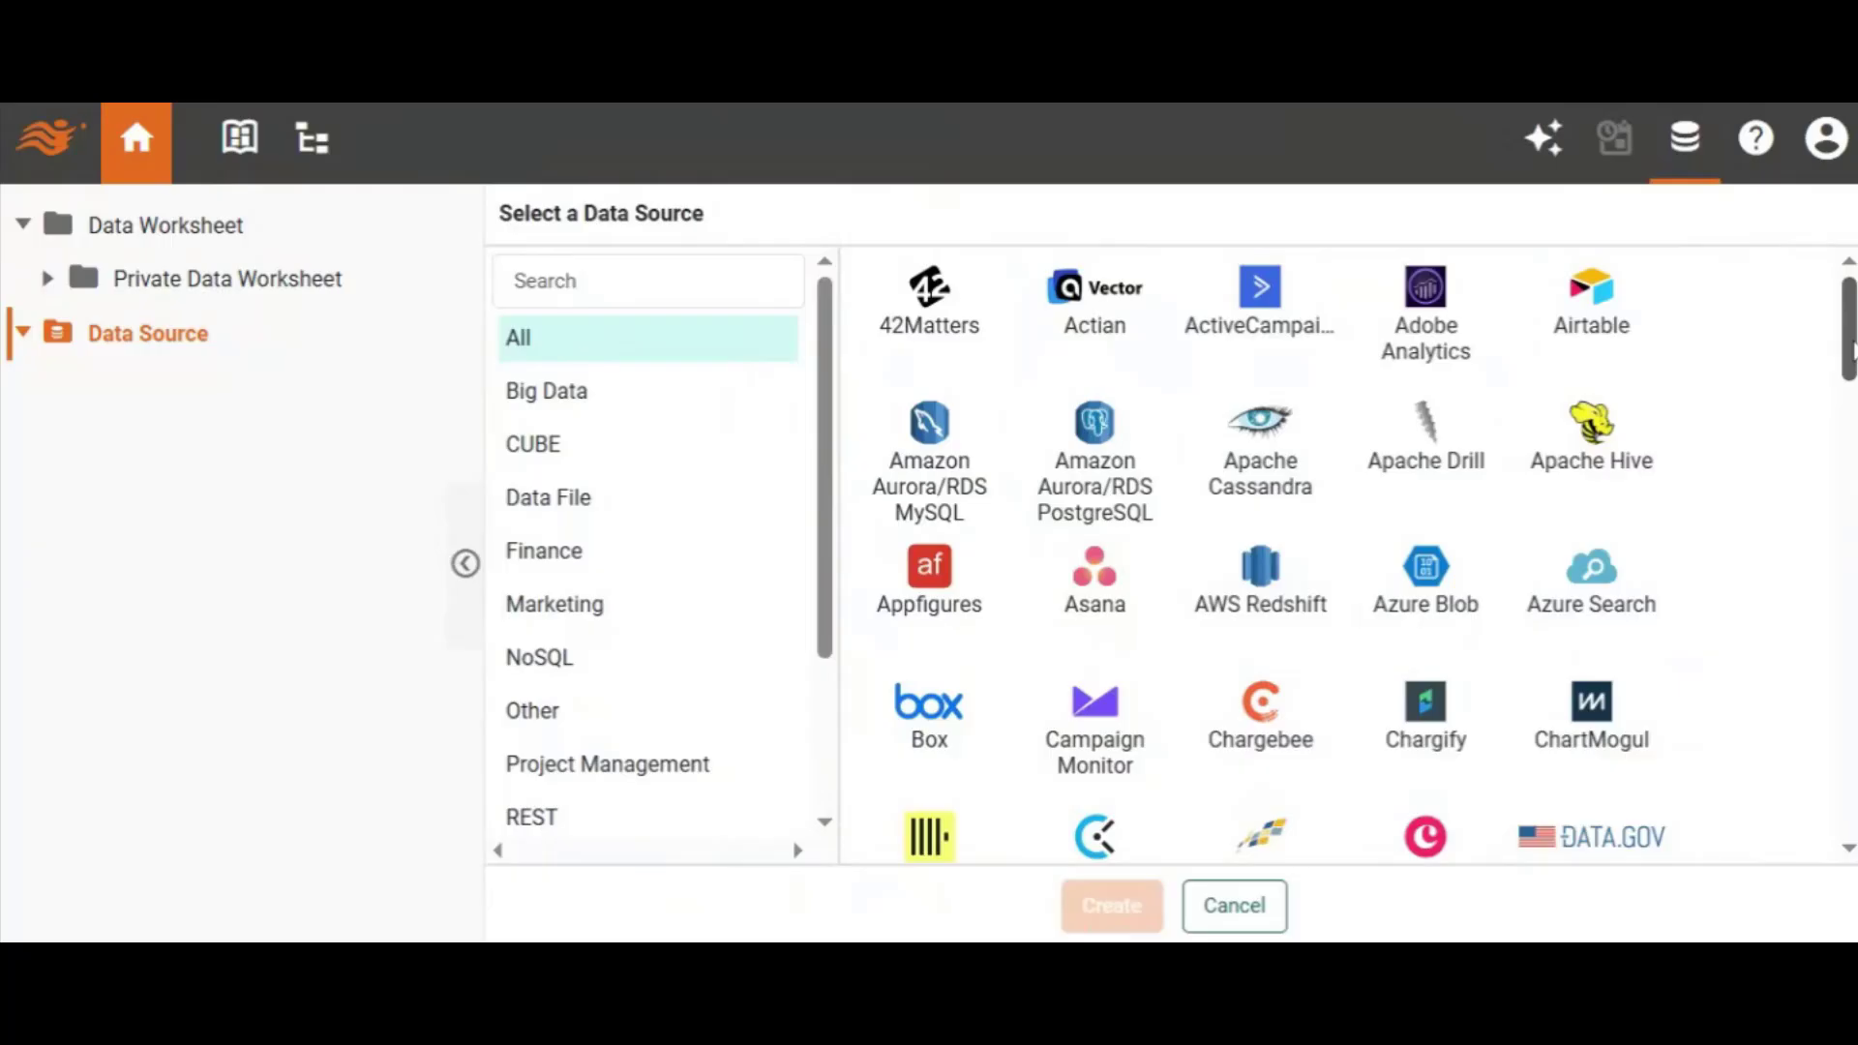
drag(1850, 350, 1850, 520)
click(1417, 498)
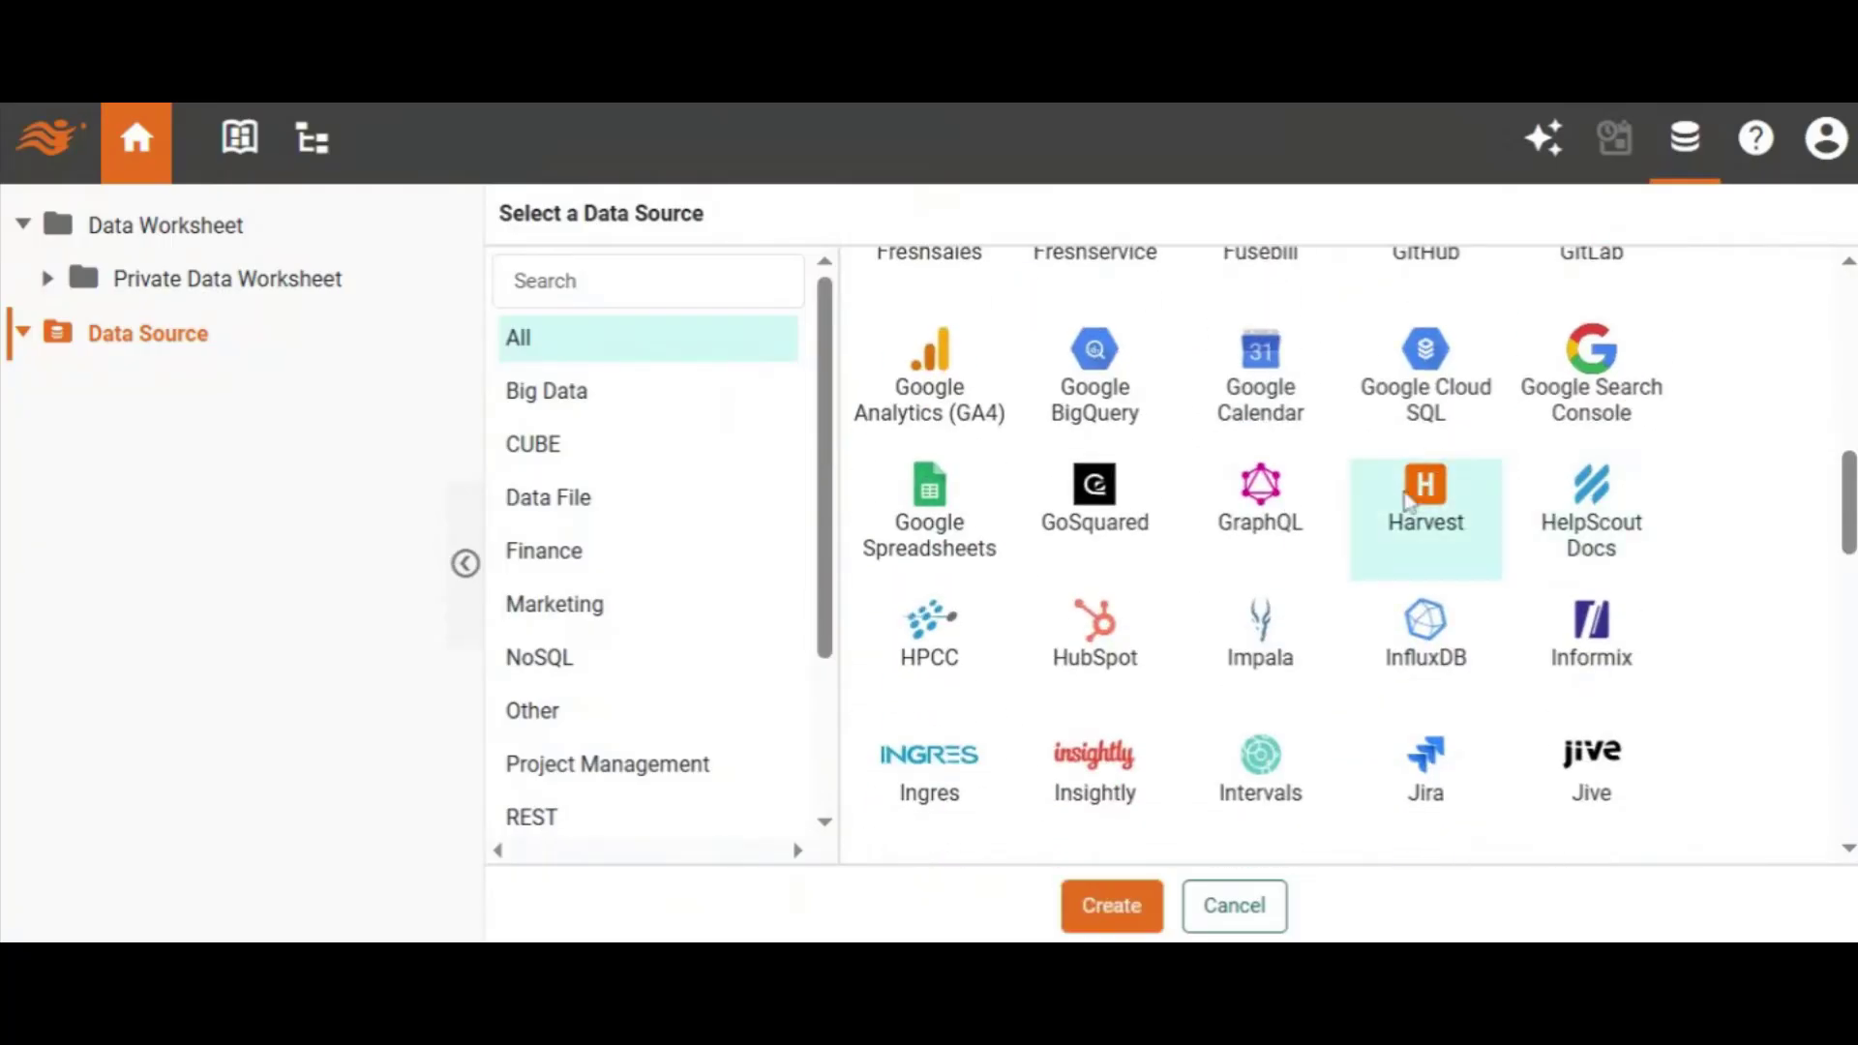
click(1130, 902)
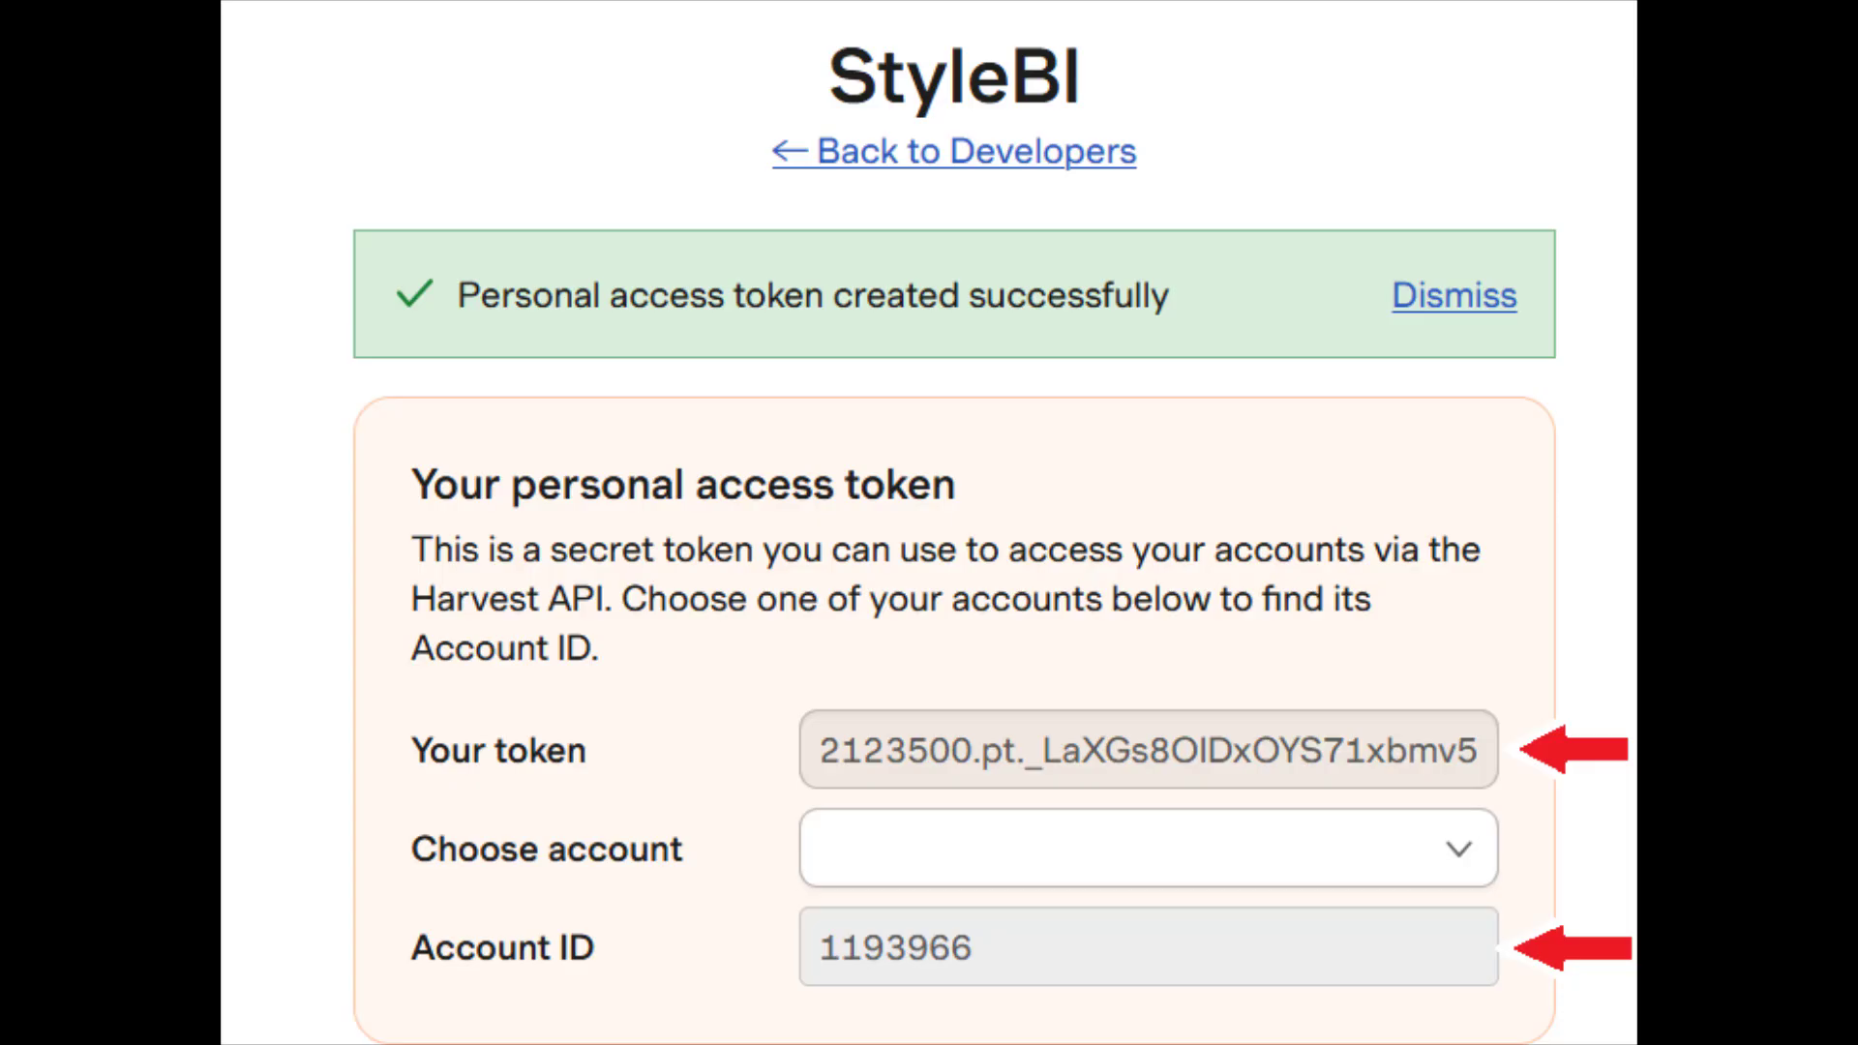
key(ctrl+v)
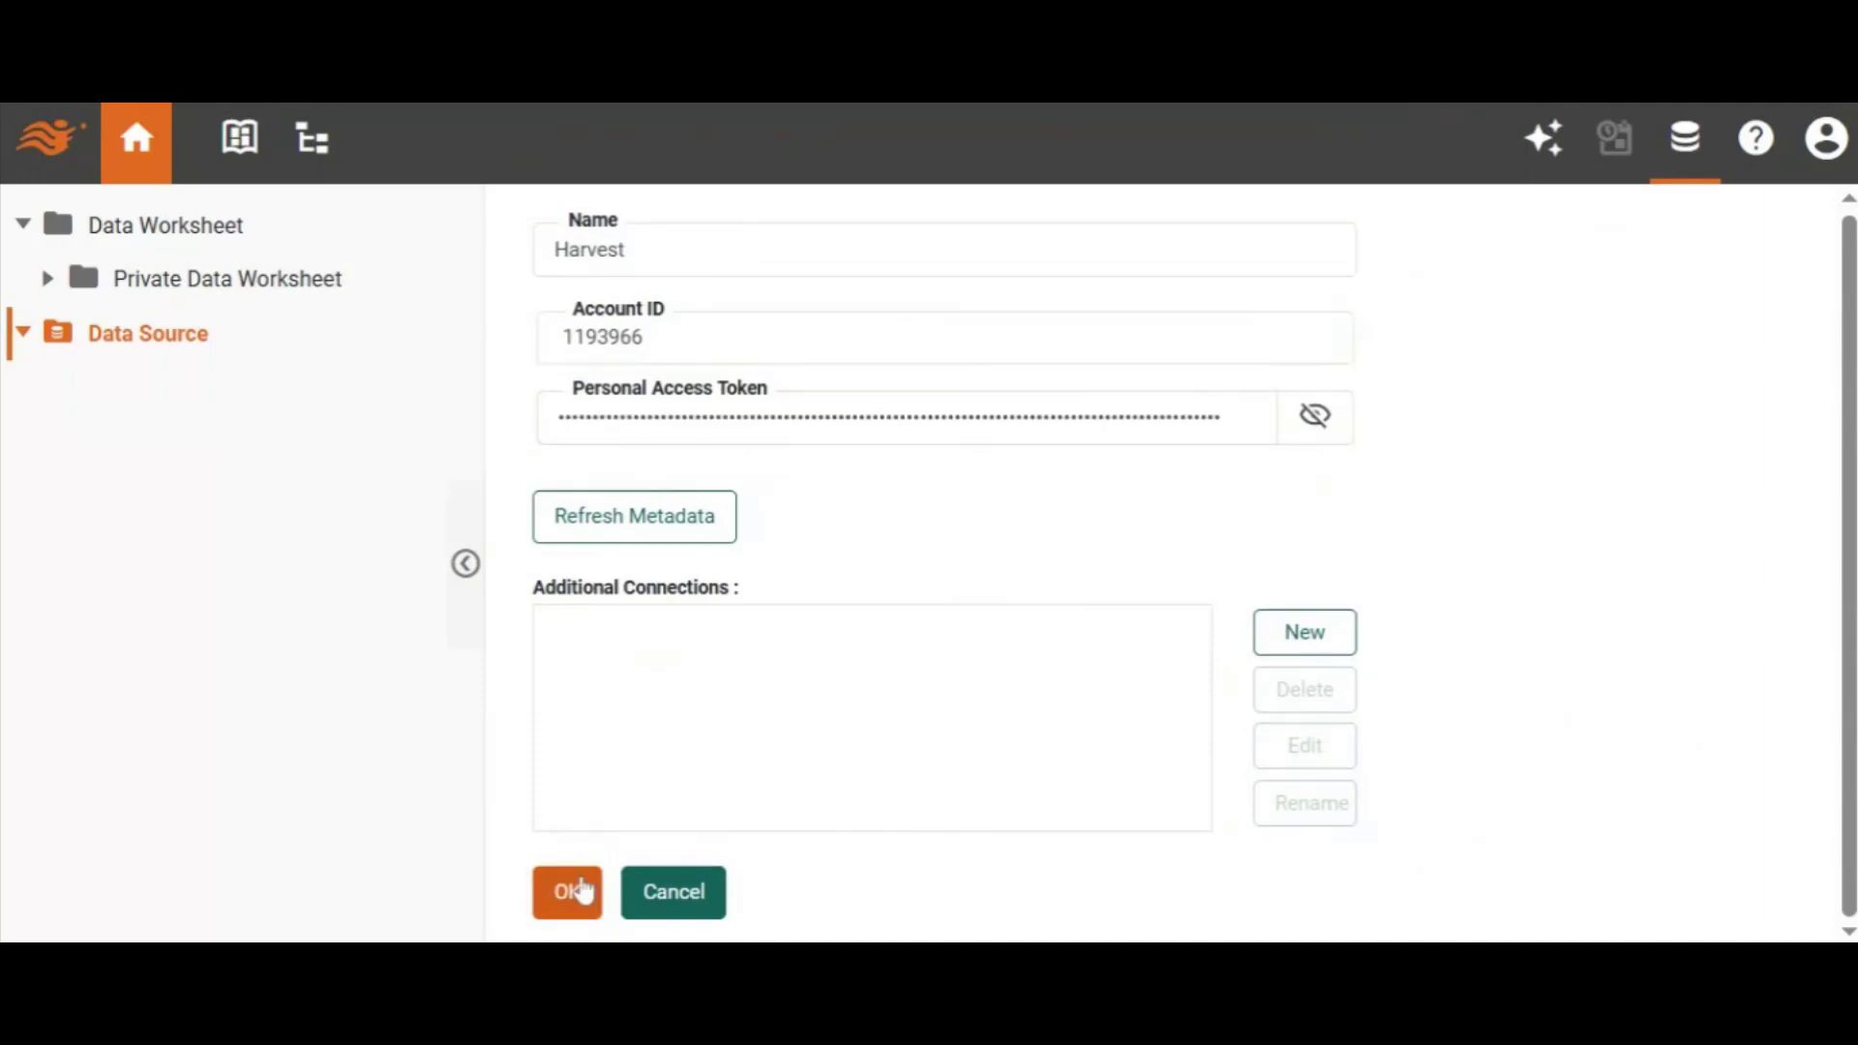
click(569, 891)
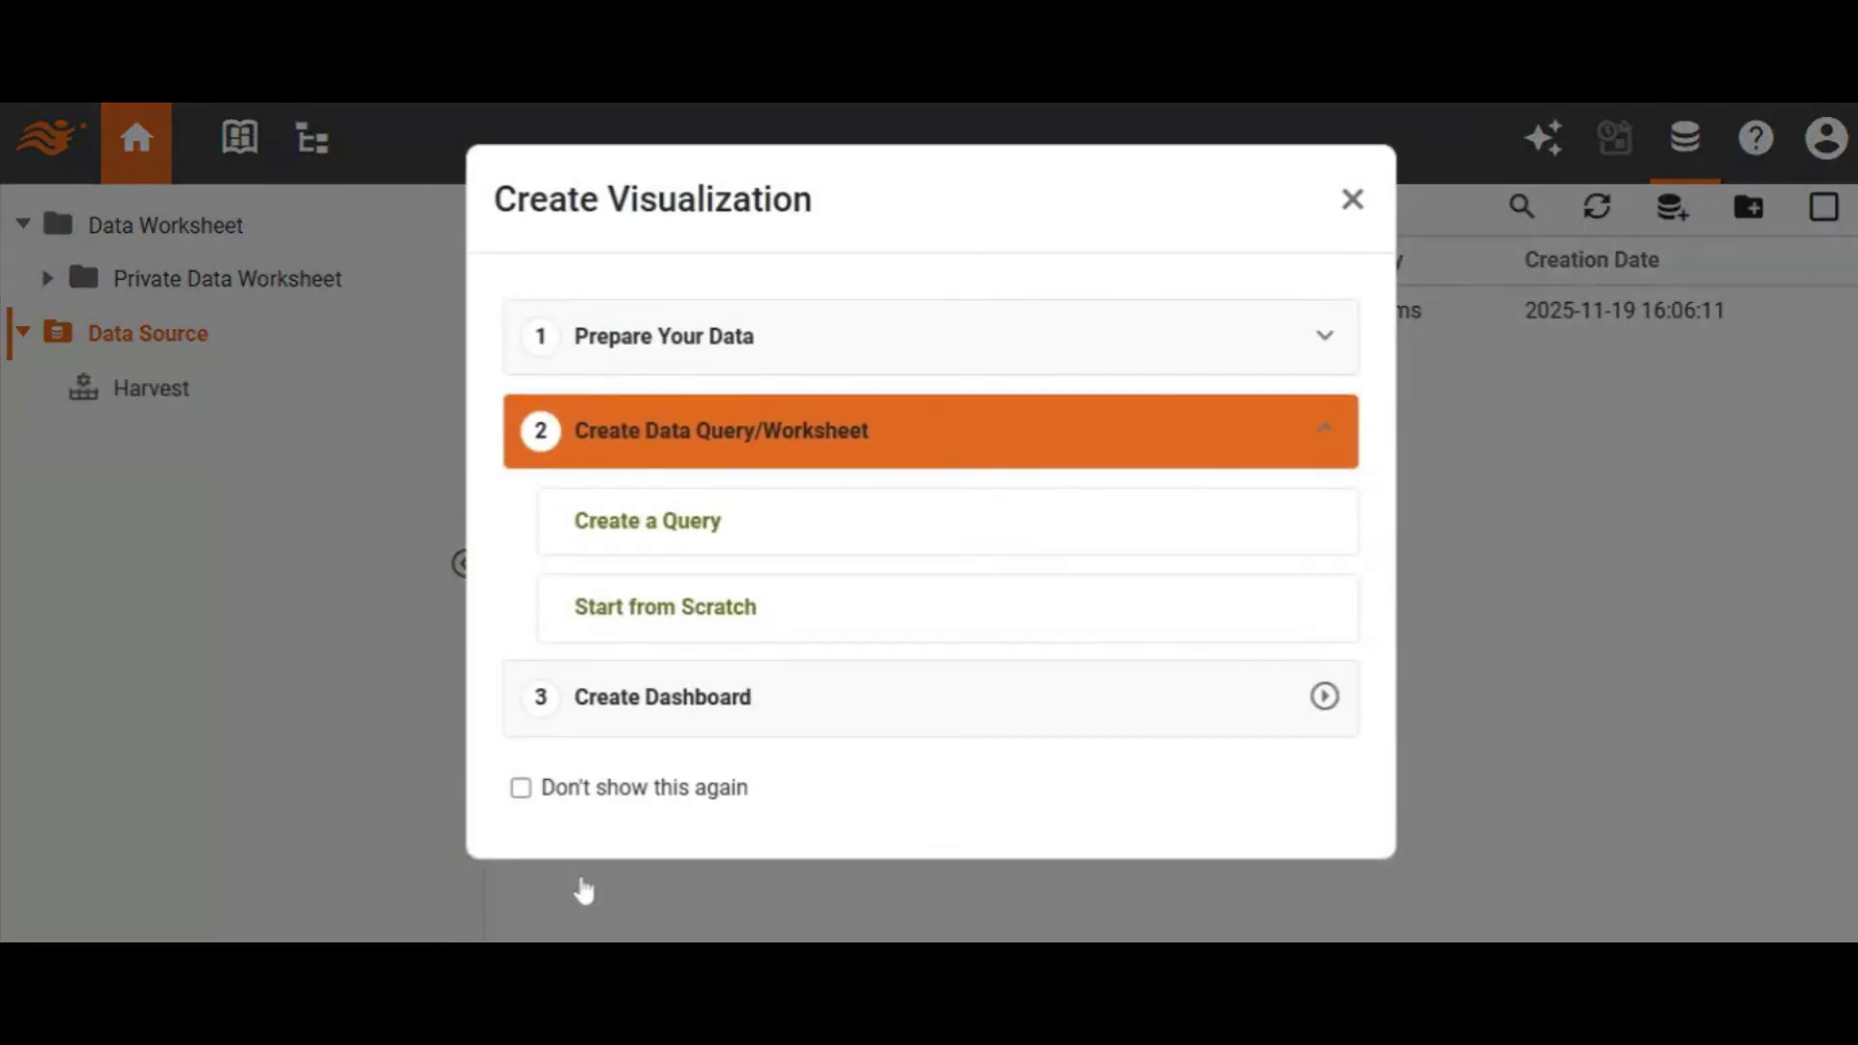
- Create a Harvest query in a new data worksheet using the Expenses endpoint, keeping the other query settings at their defaults
click(663, 538)
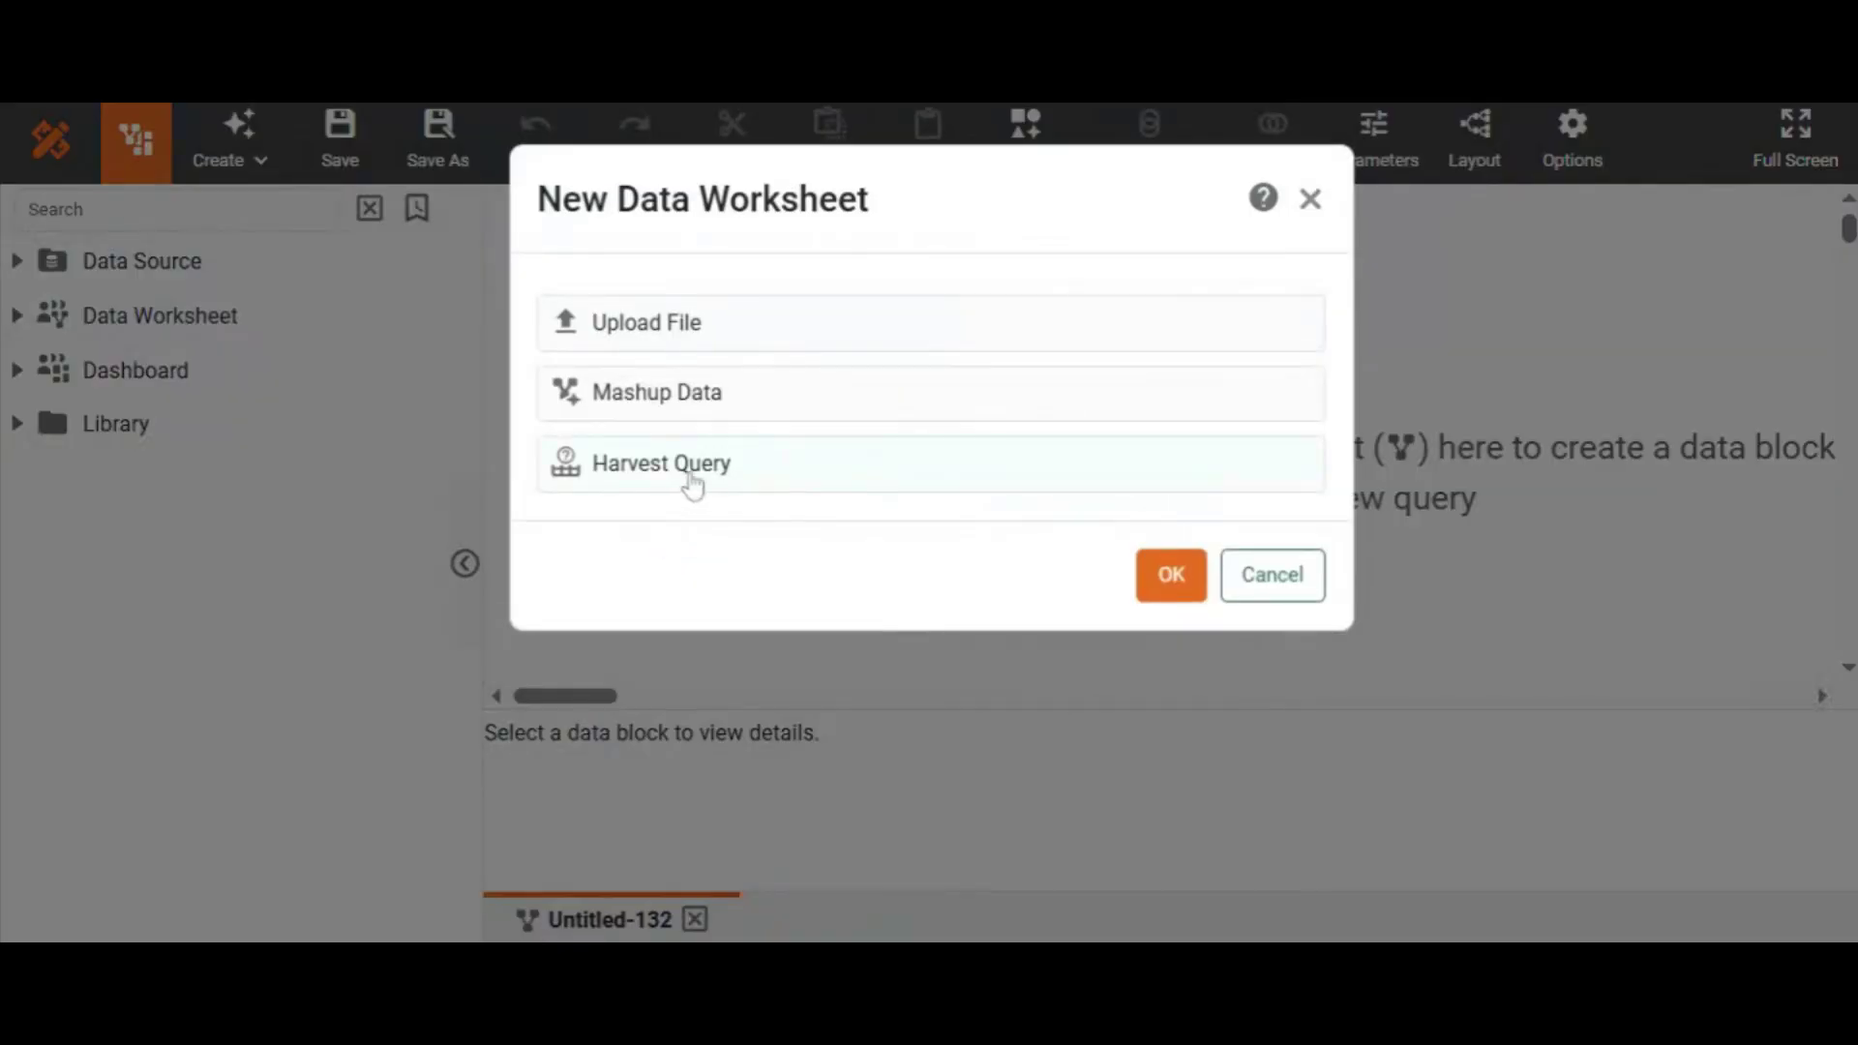
click(693, 484)
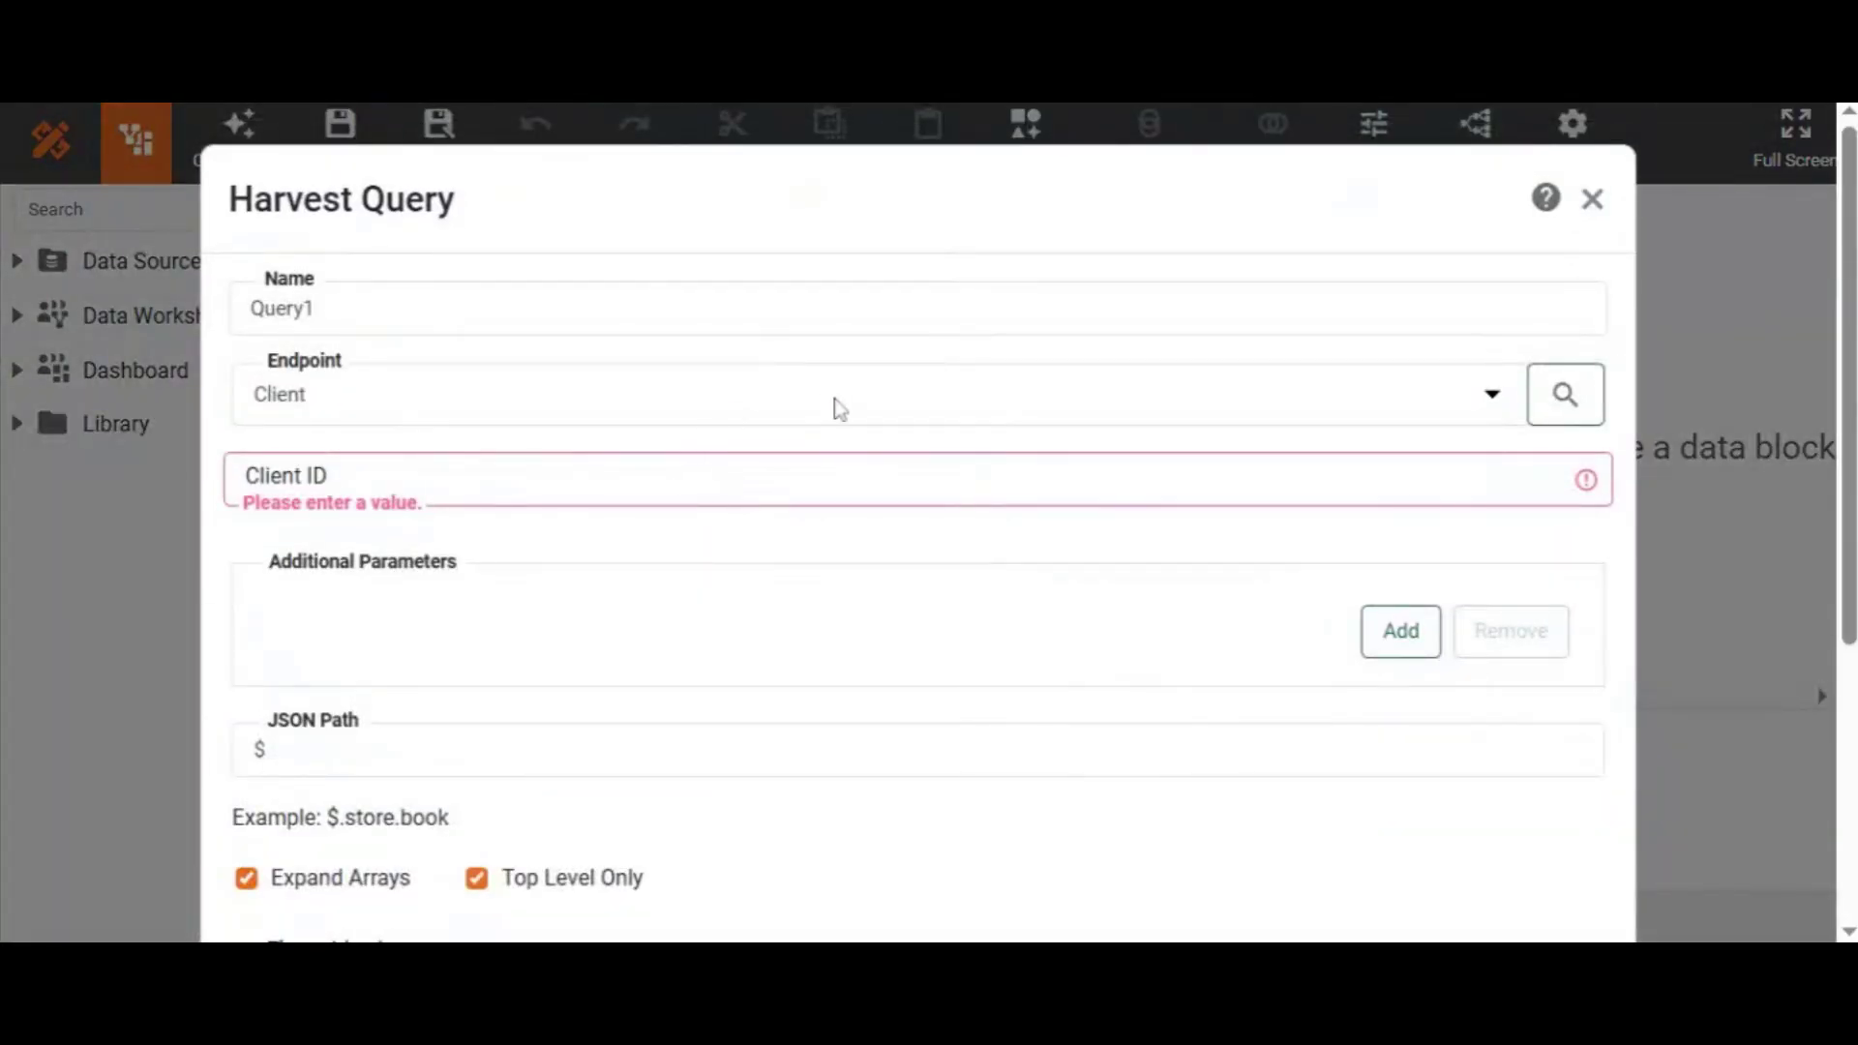
click(823, 386)
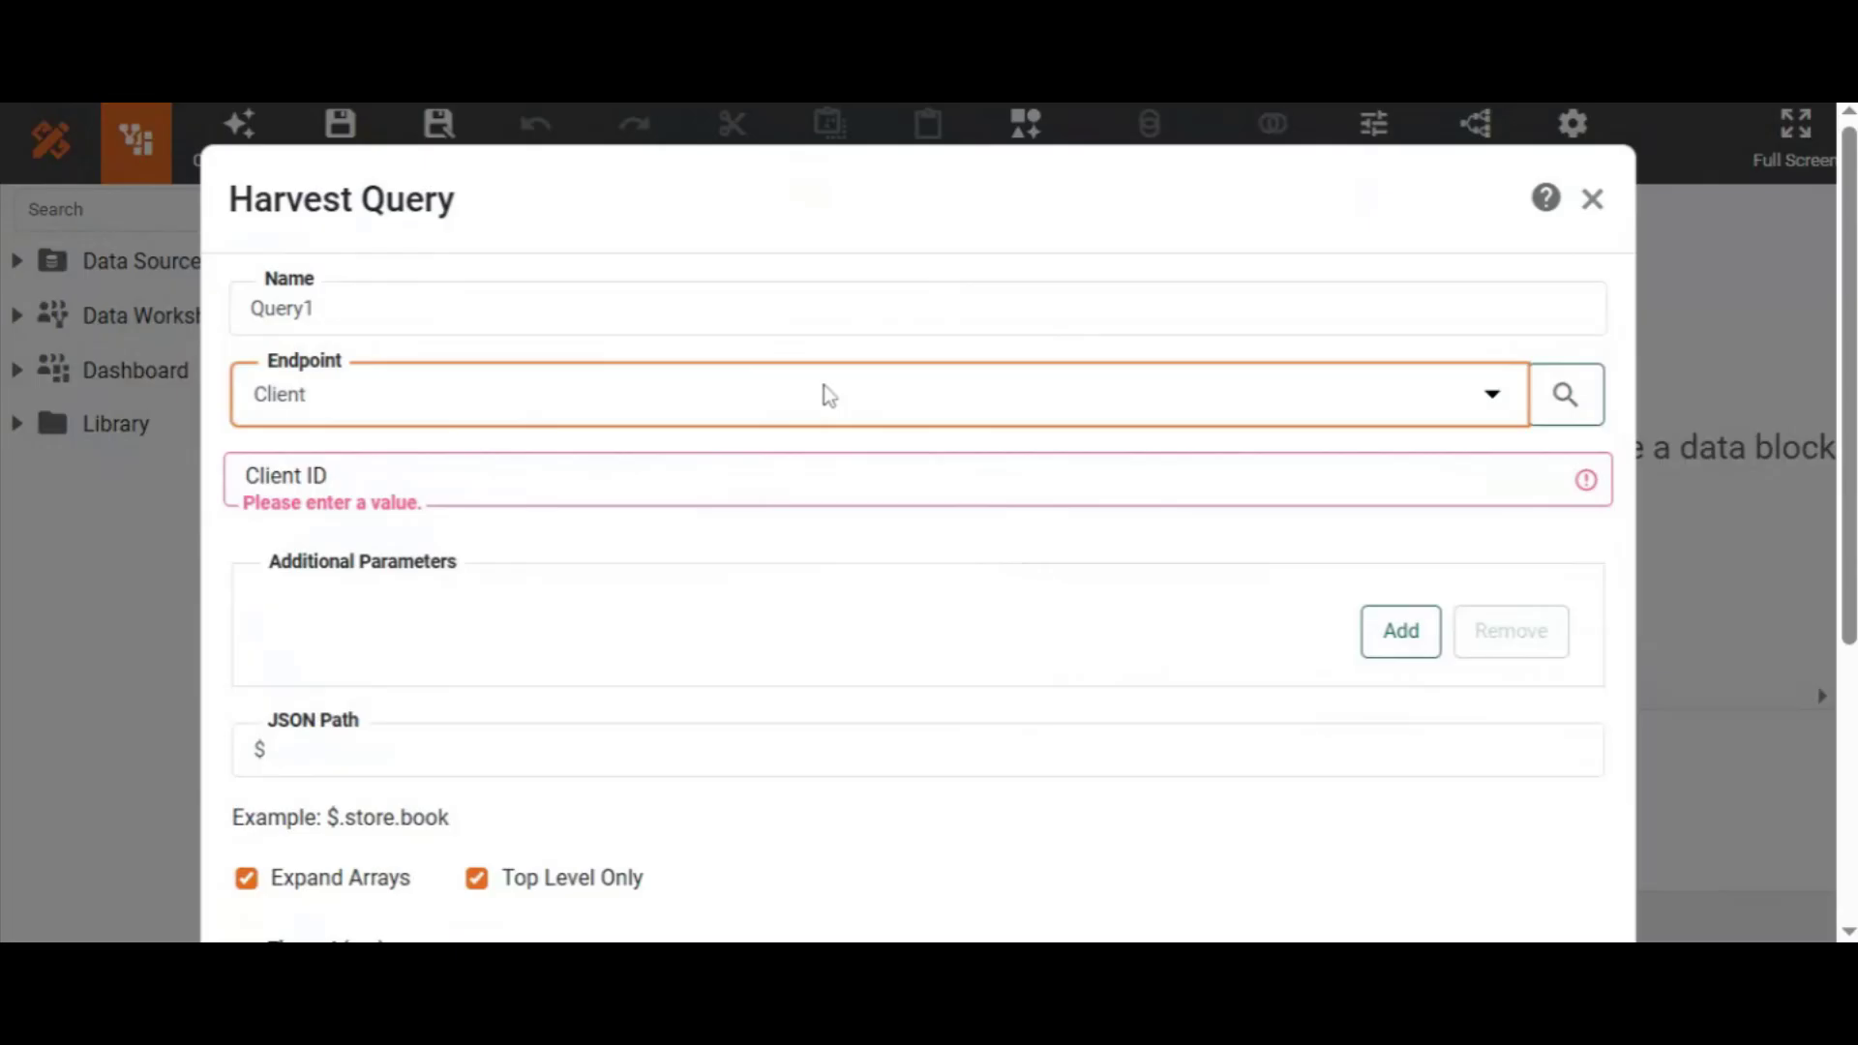
key(Down)
key(Down)
key(Down)
key(Down)
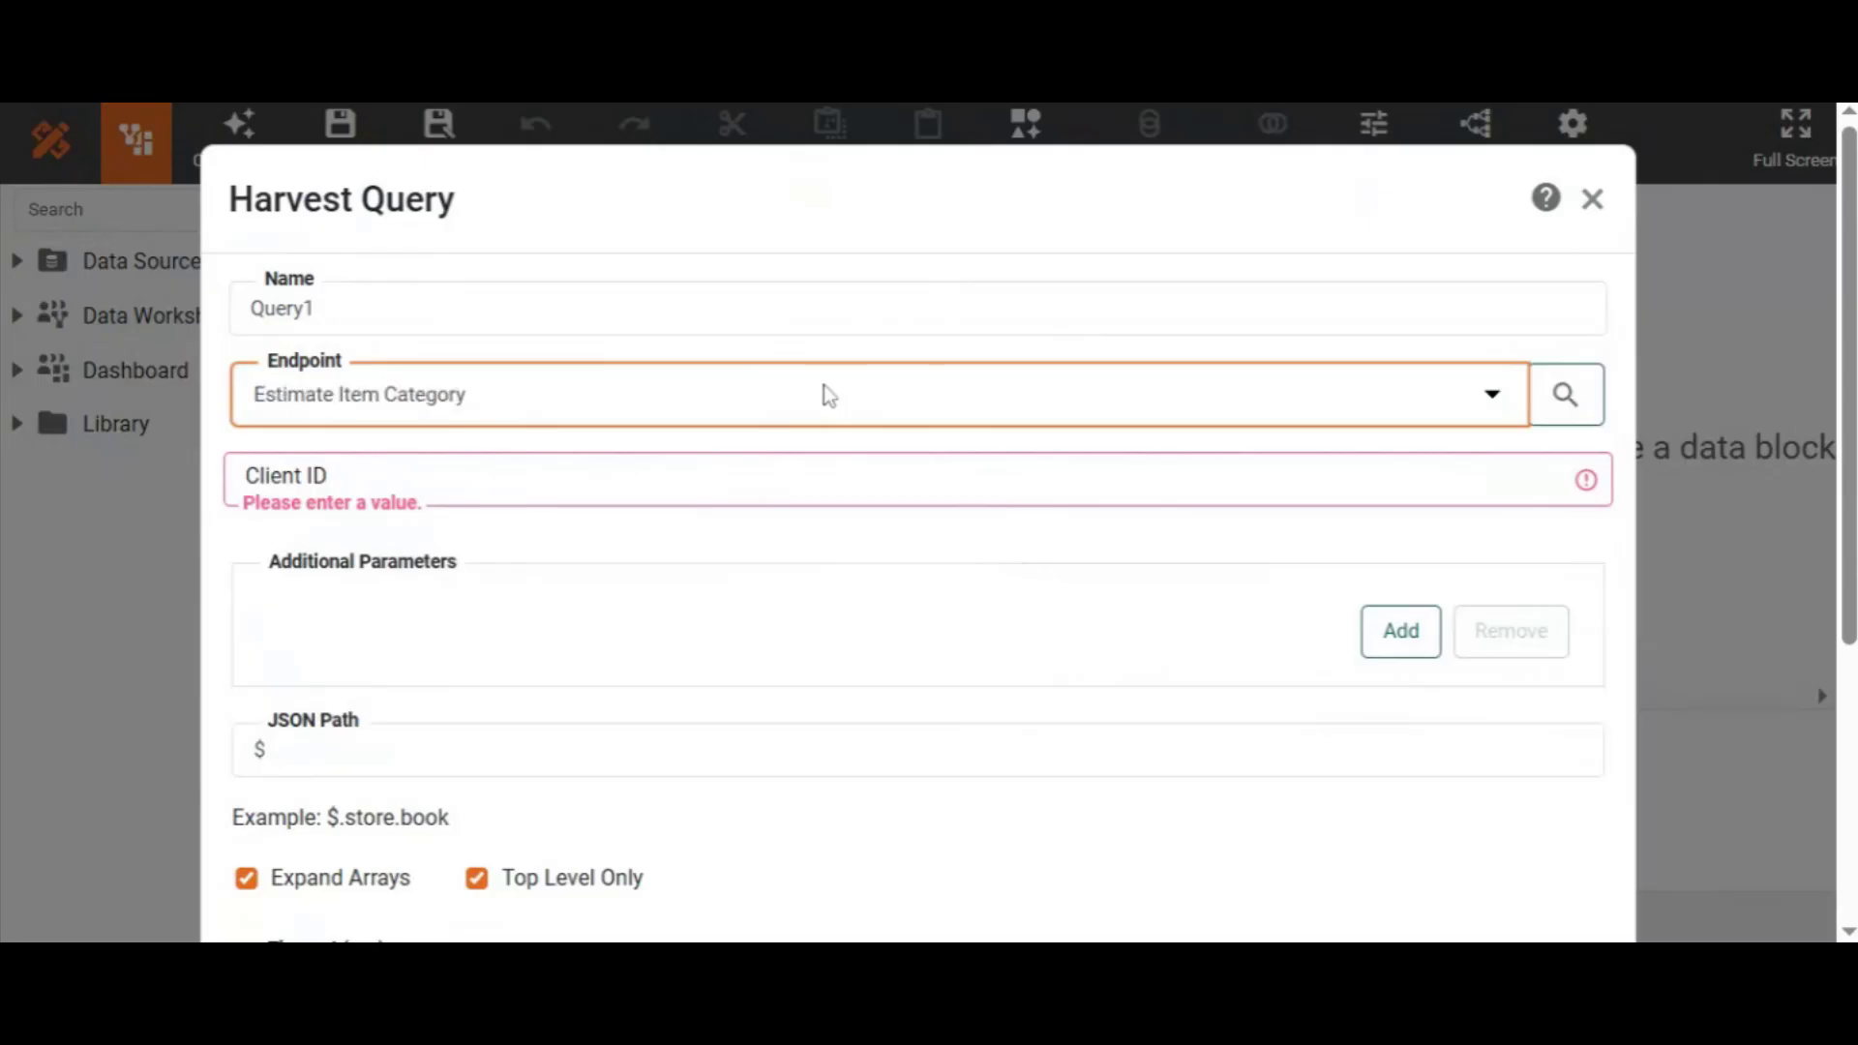
key(Up)
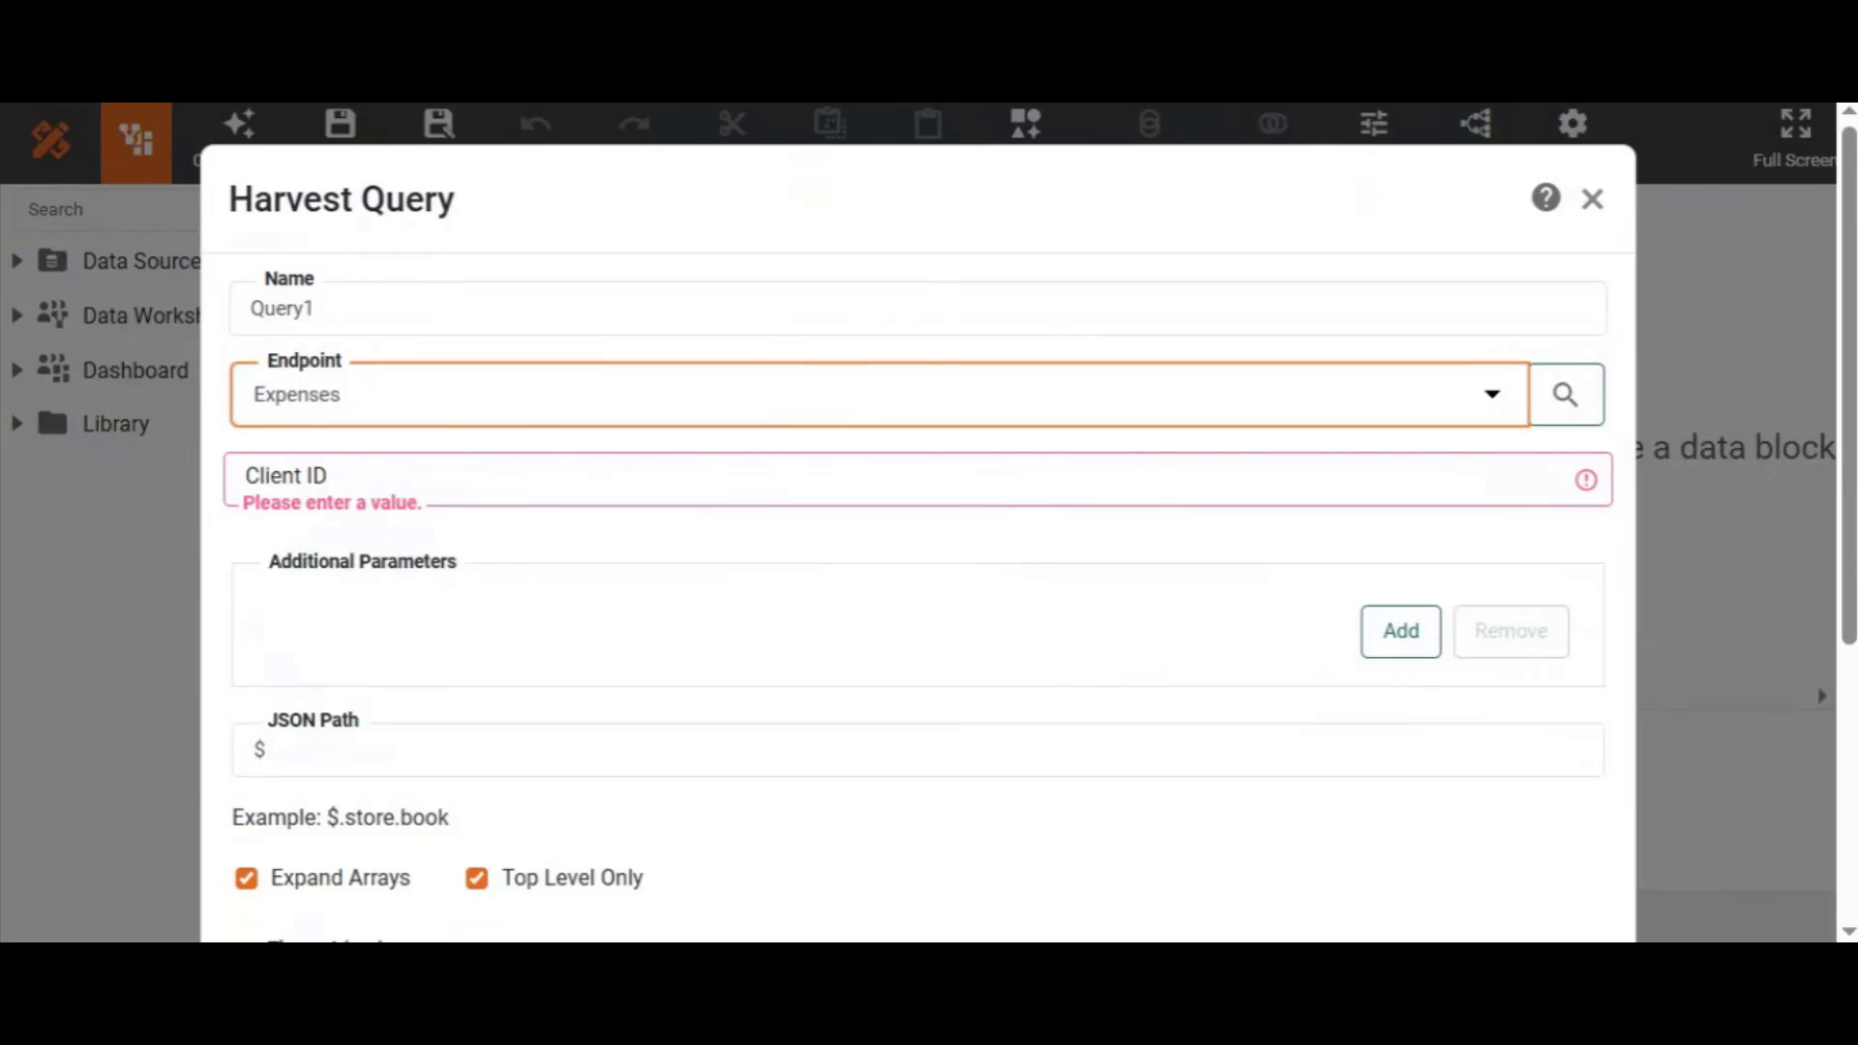
drag(1849, 448, 1849, 857)
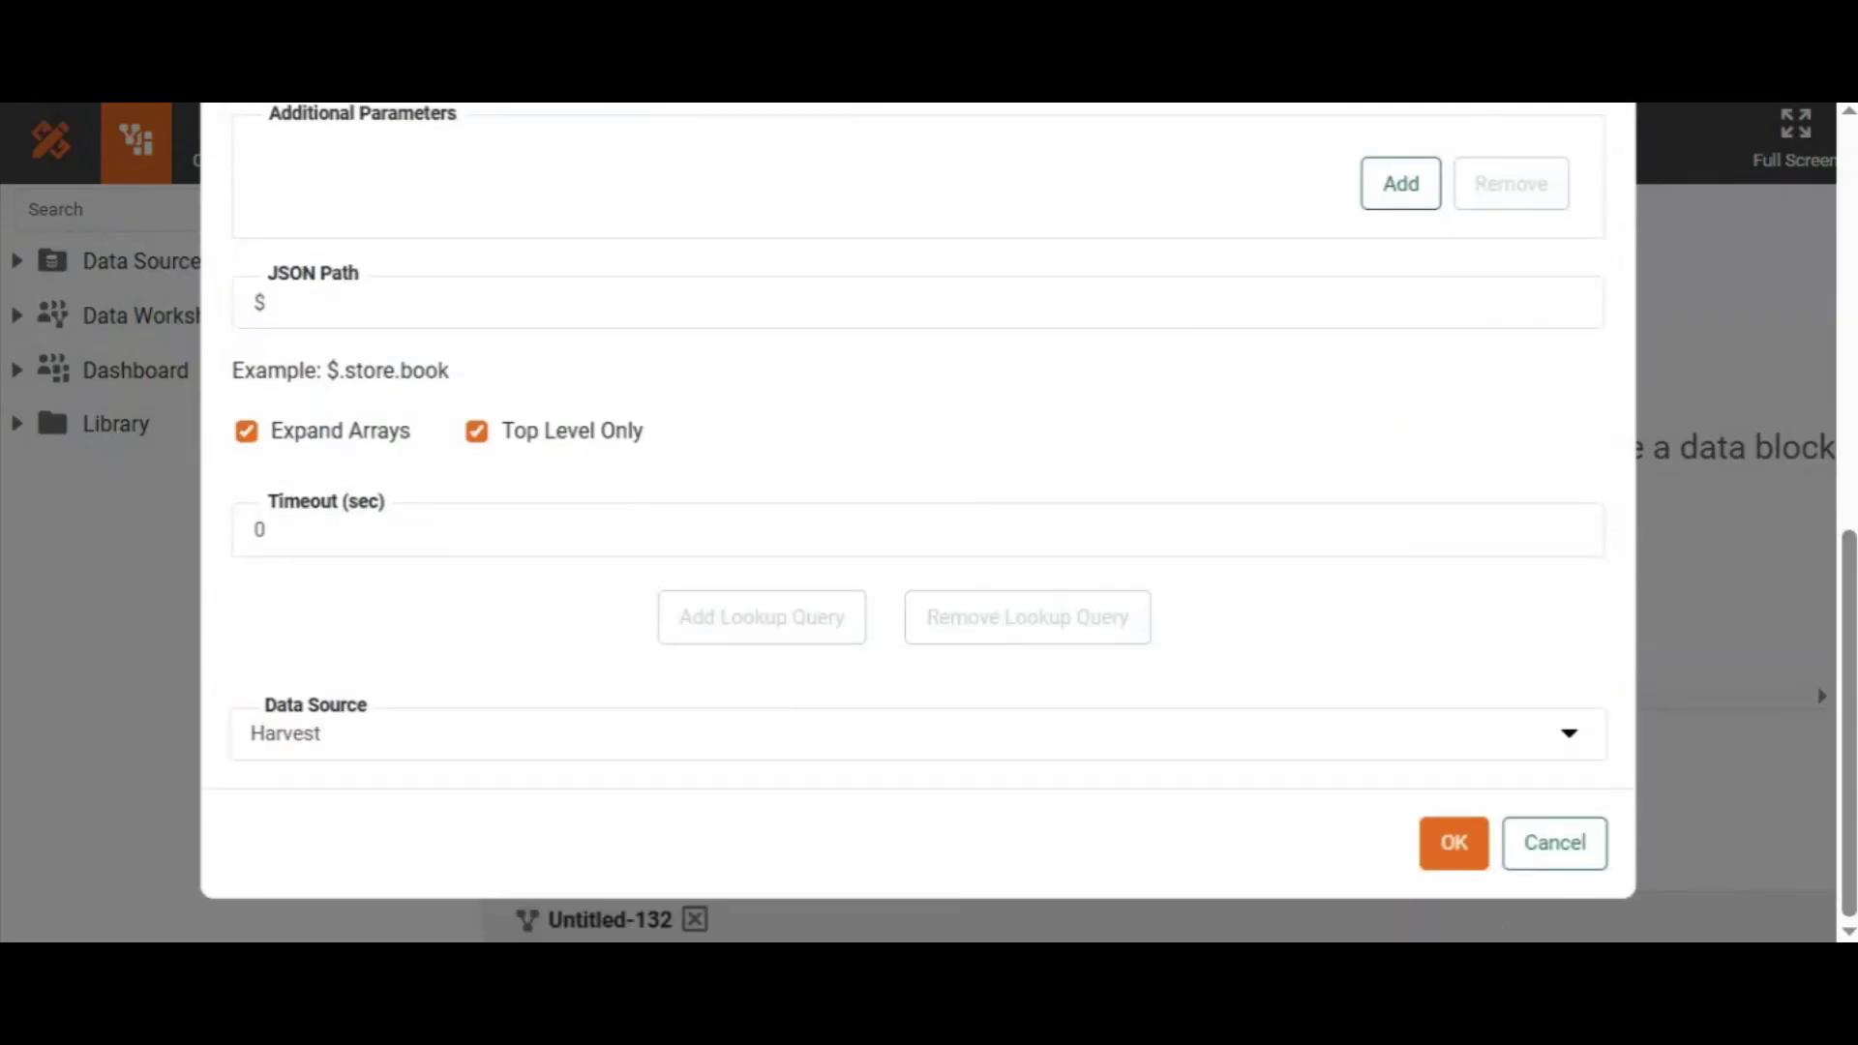
click(1452, 859)
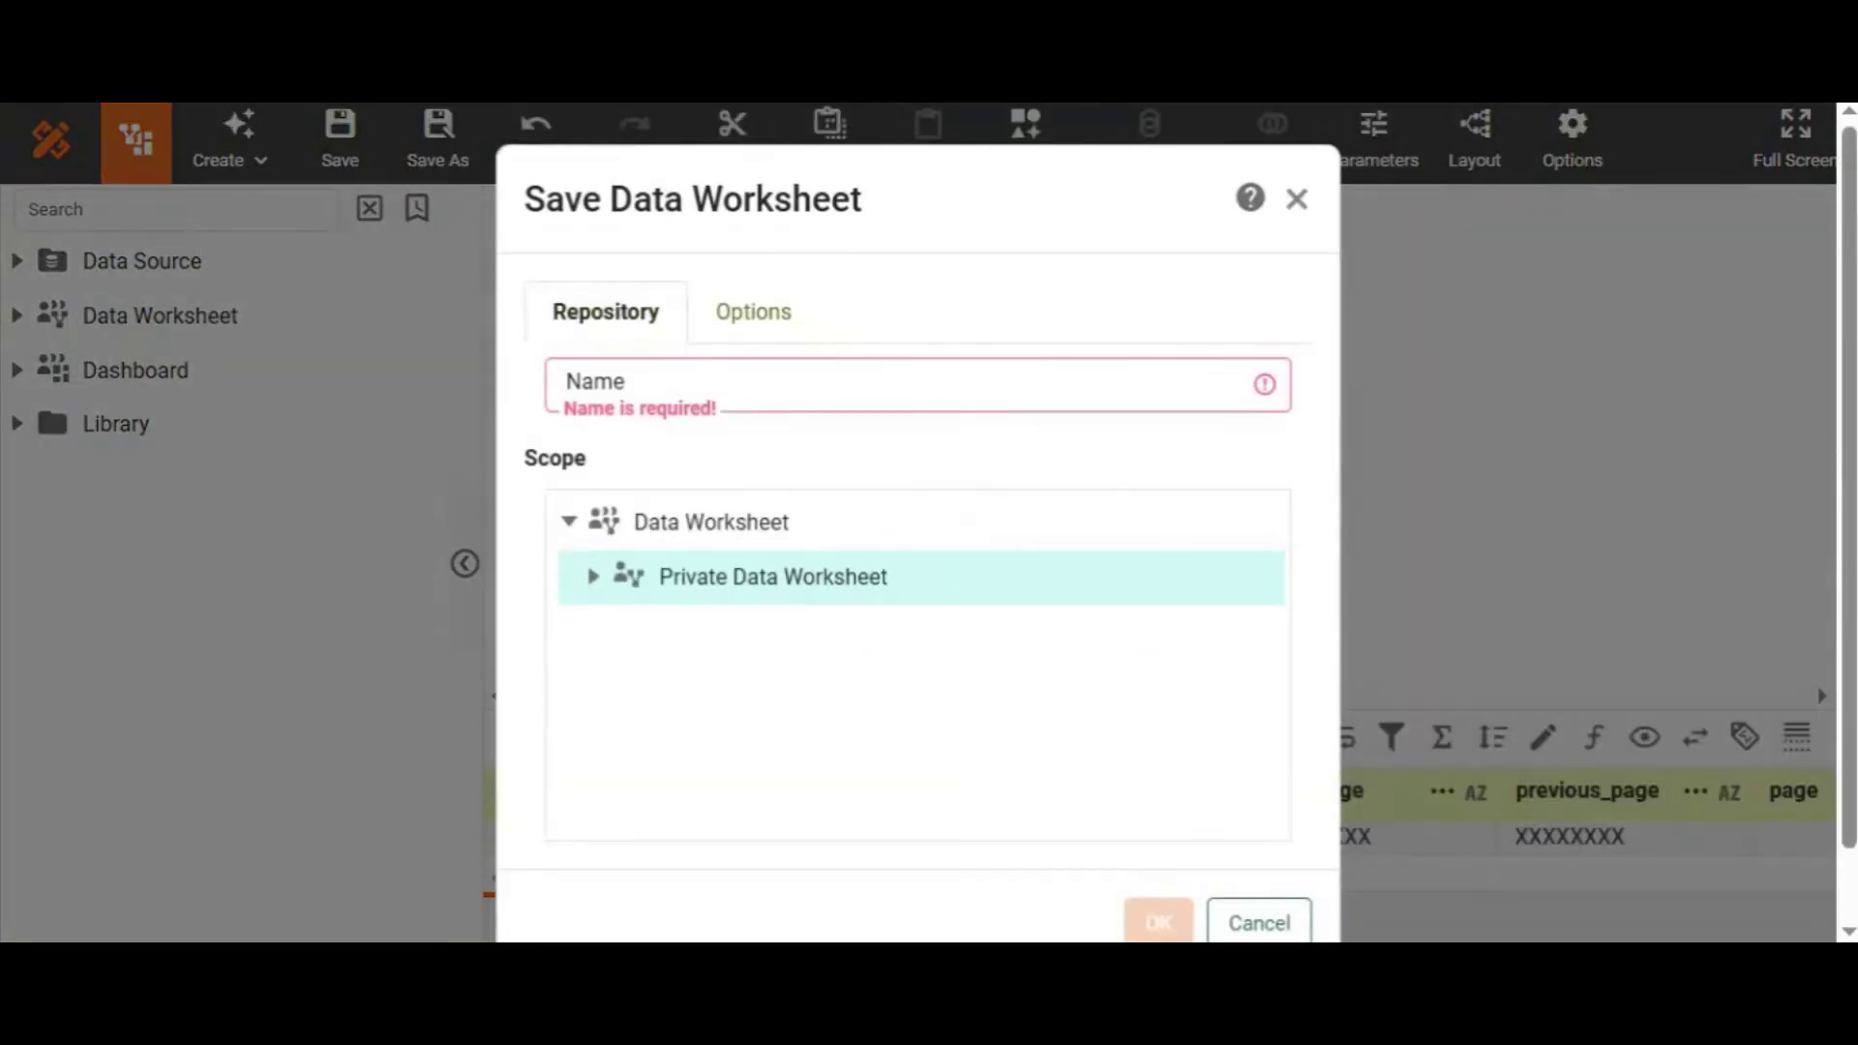
- Save the data worksheet as Harvest in the Private Data Worksheet folder
text(Harvest)
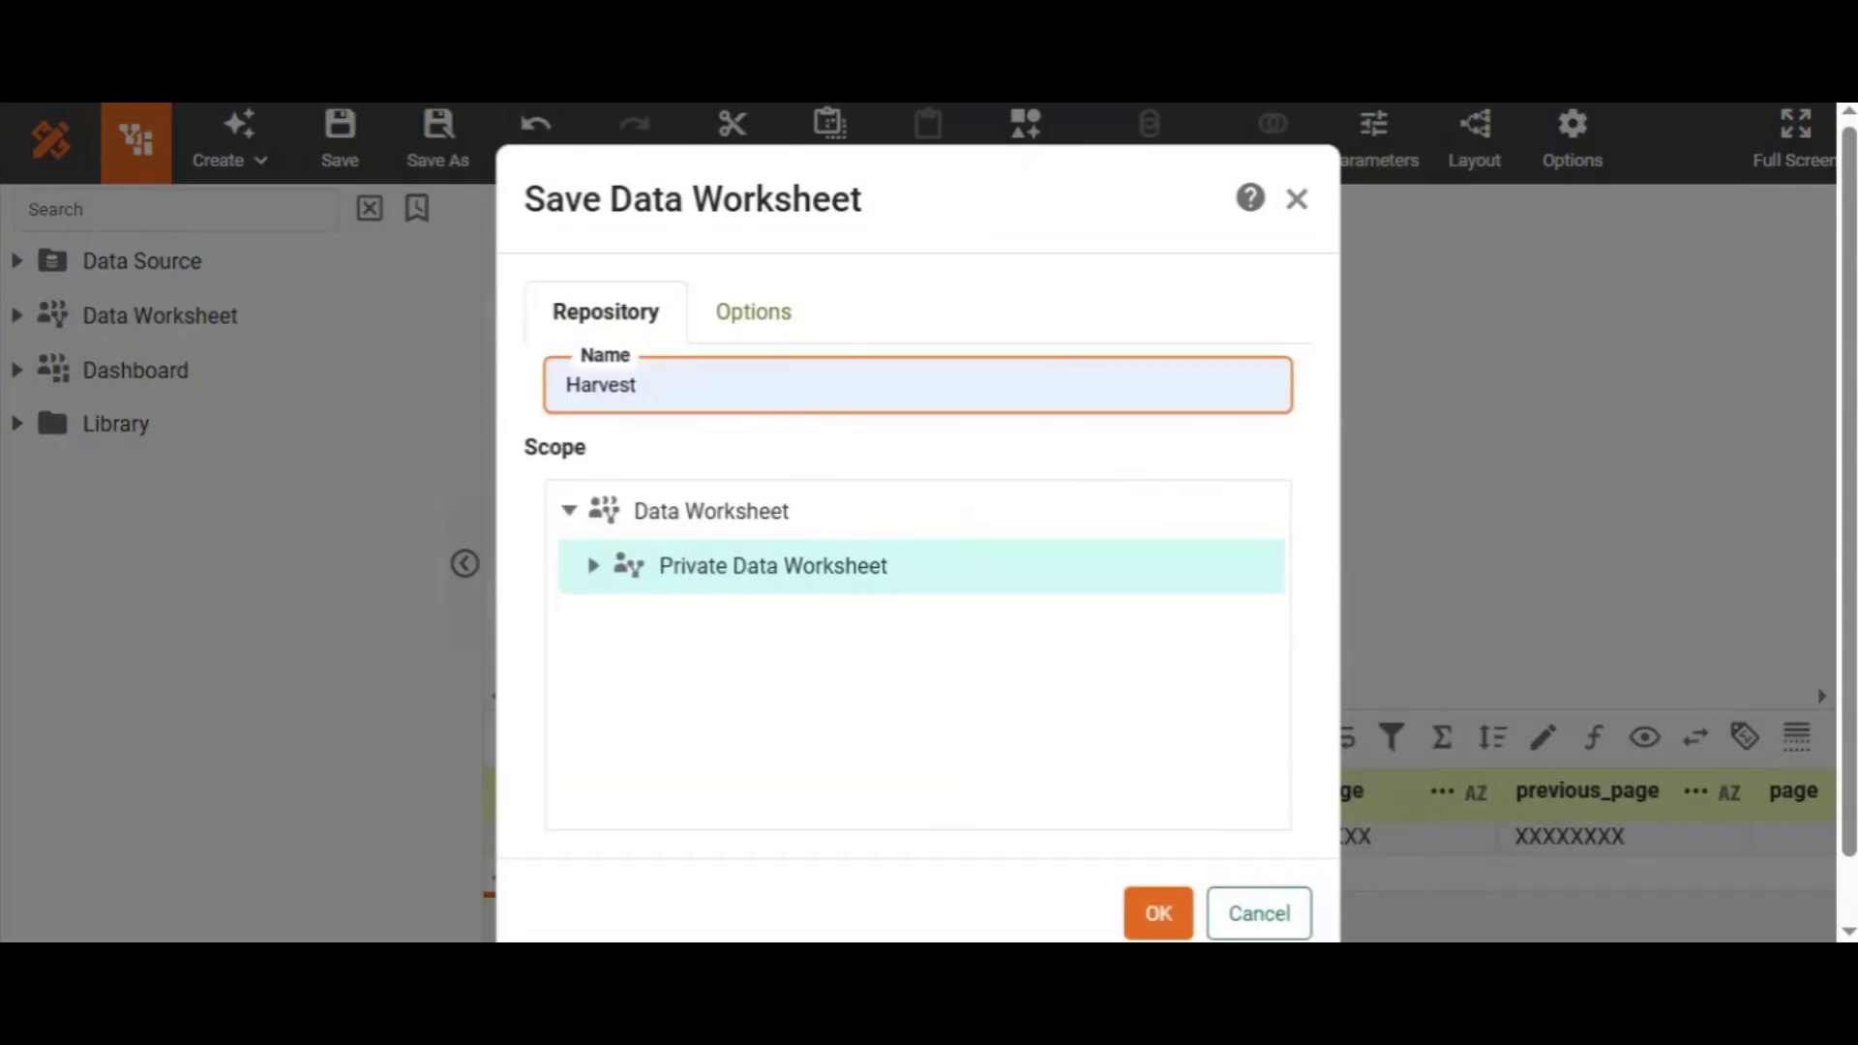
click(1158, 922)
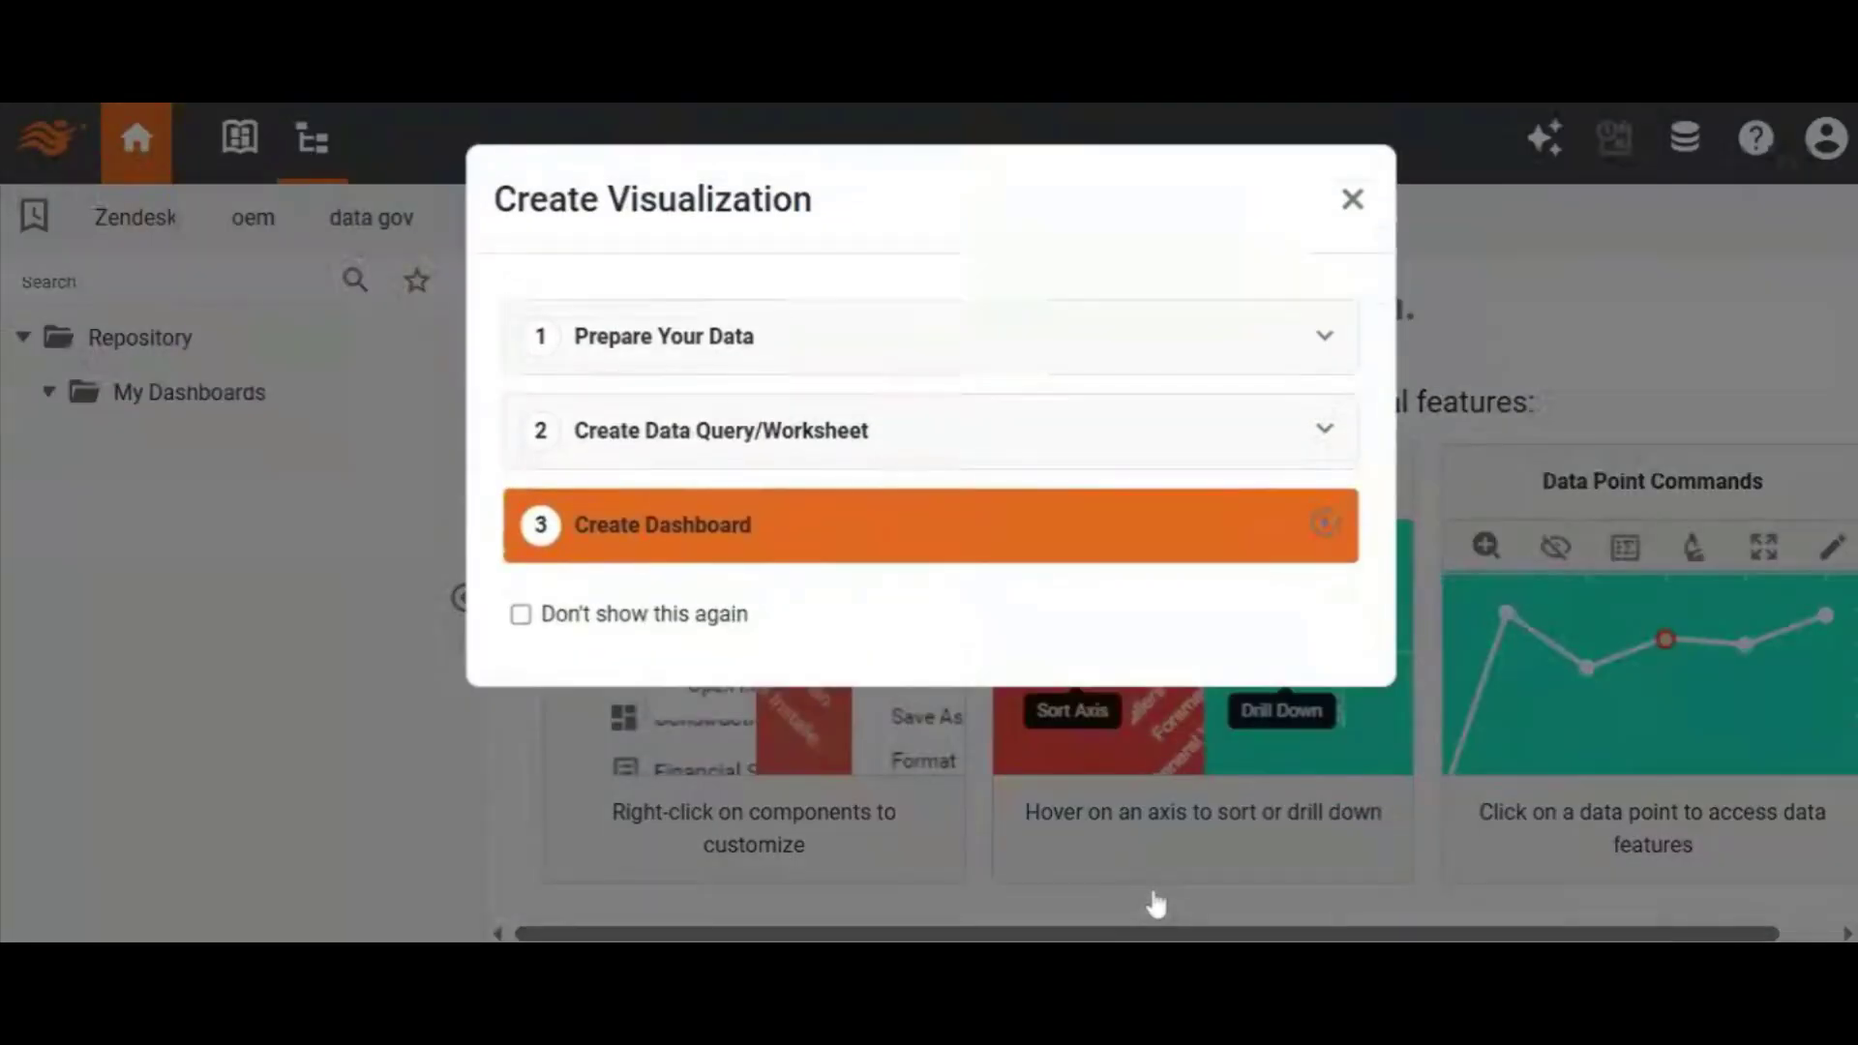
- Start a dashboard without any recommended visualization and save it as Harvest in the Private Dashboard folder
key(Escape)
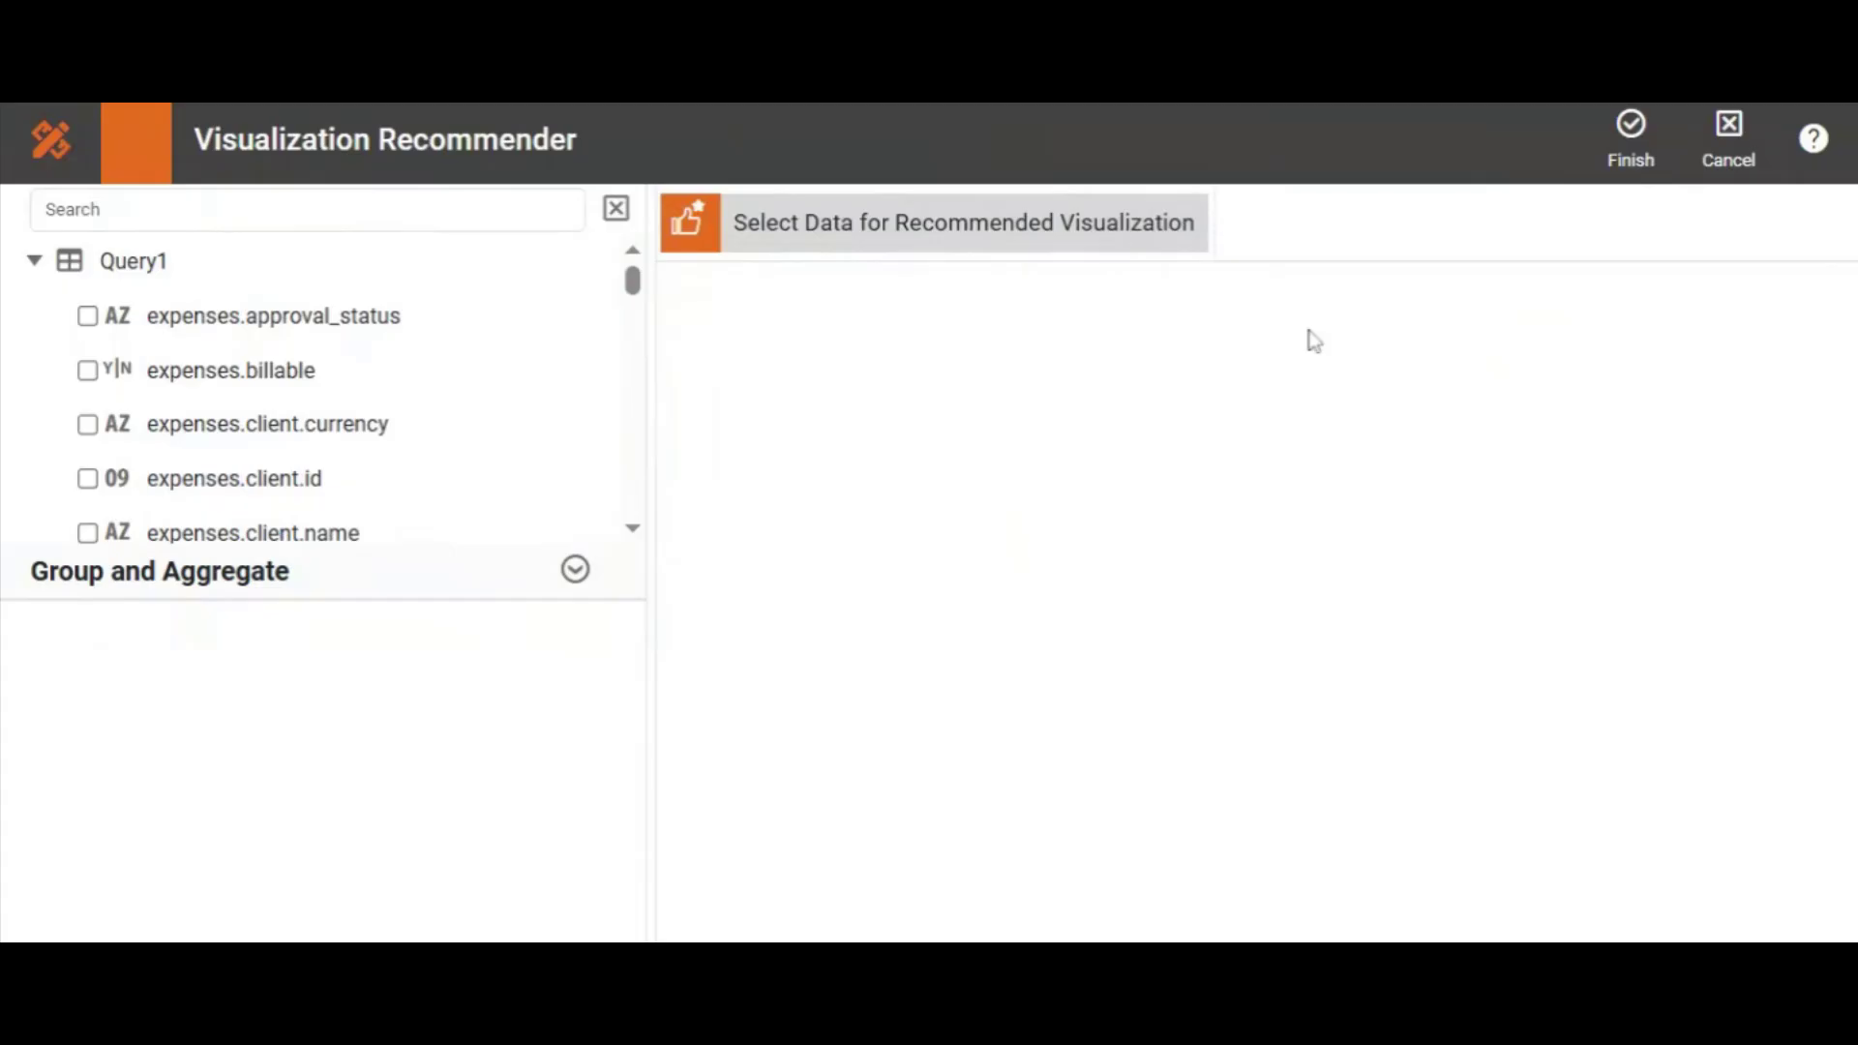
click(1631, 133)
click(1695, 140)
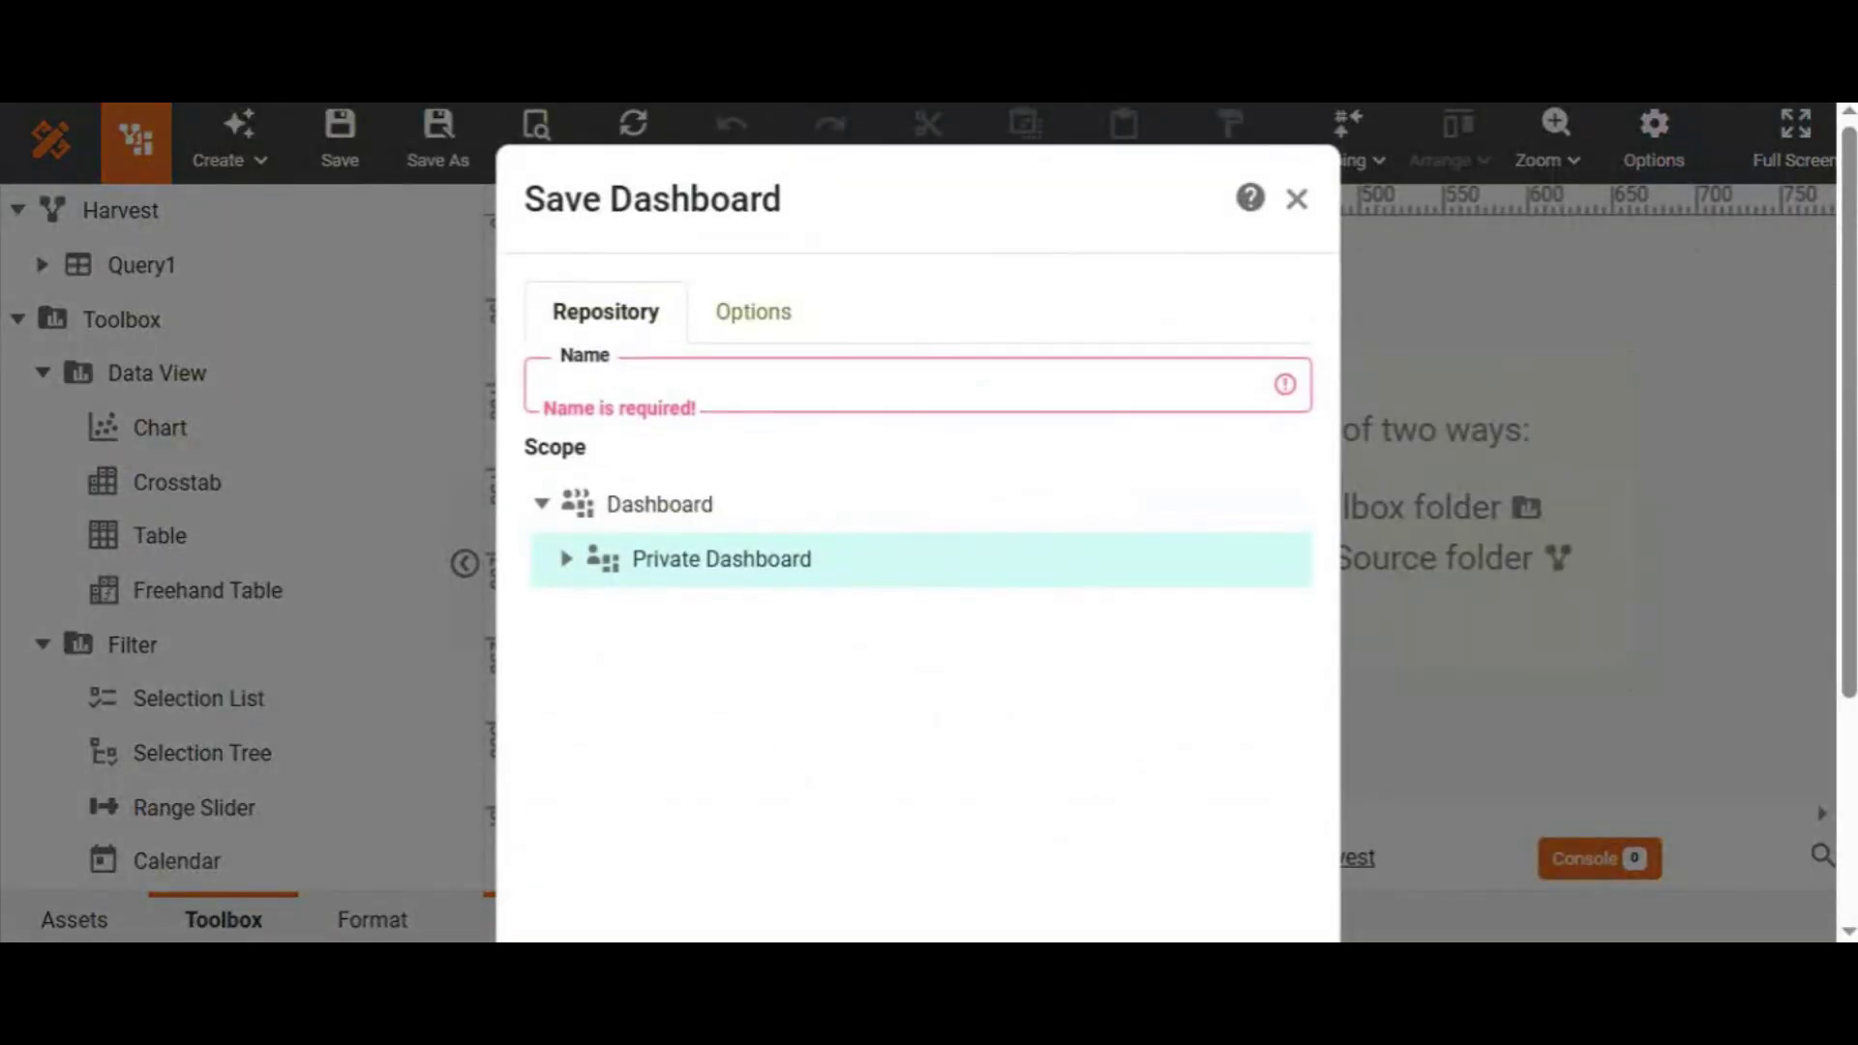
text(Harvest)
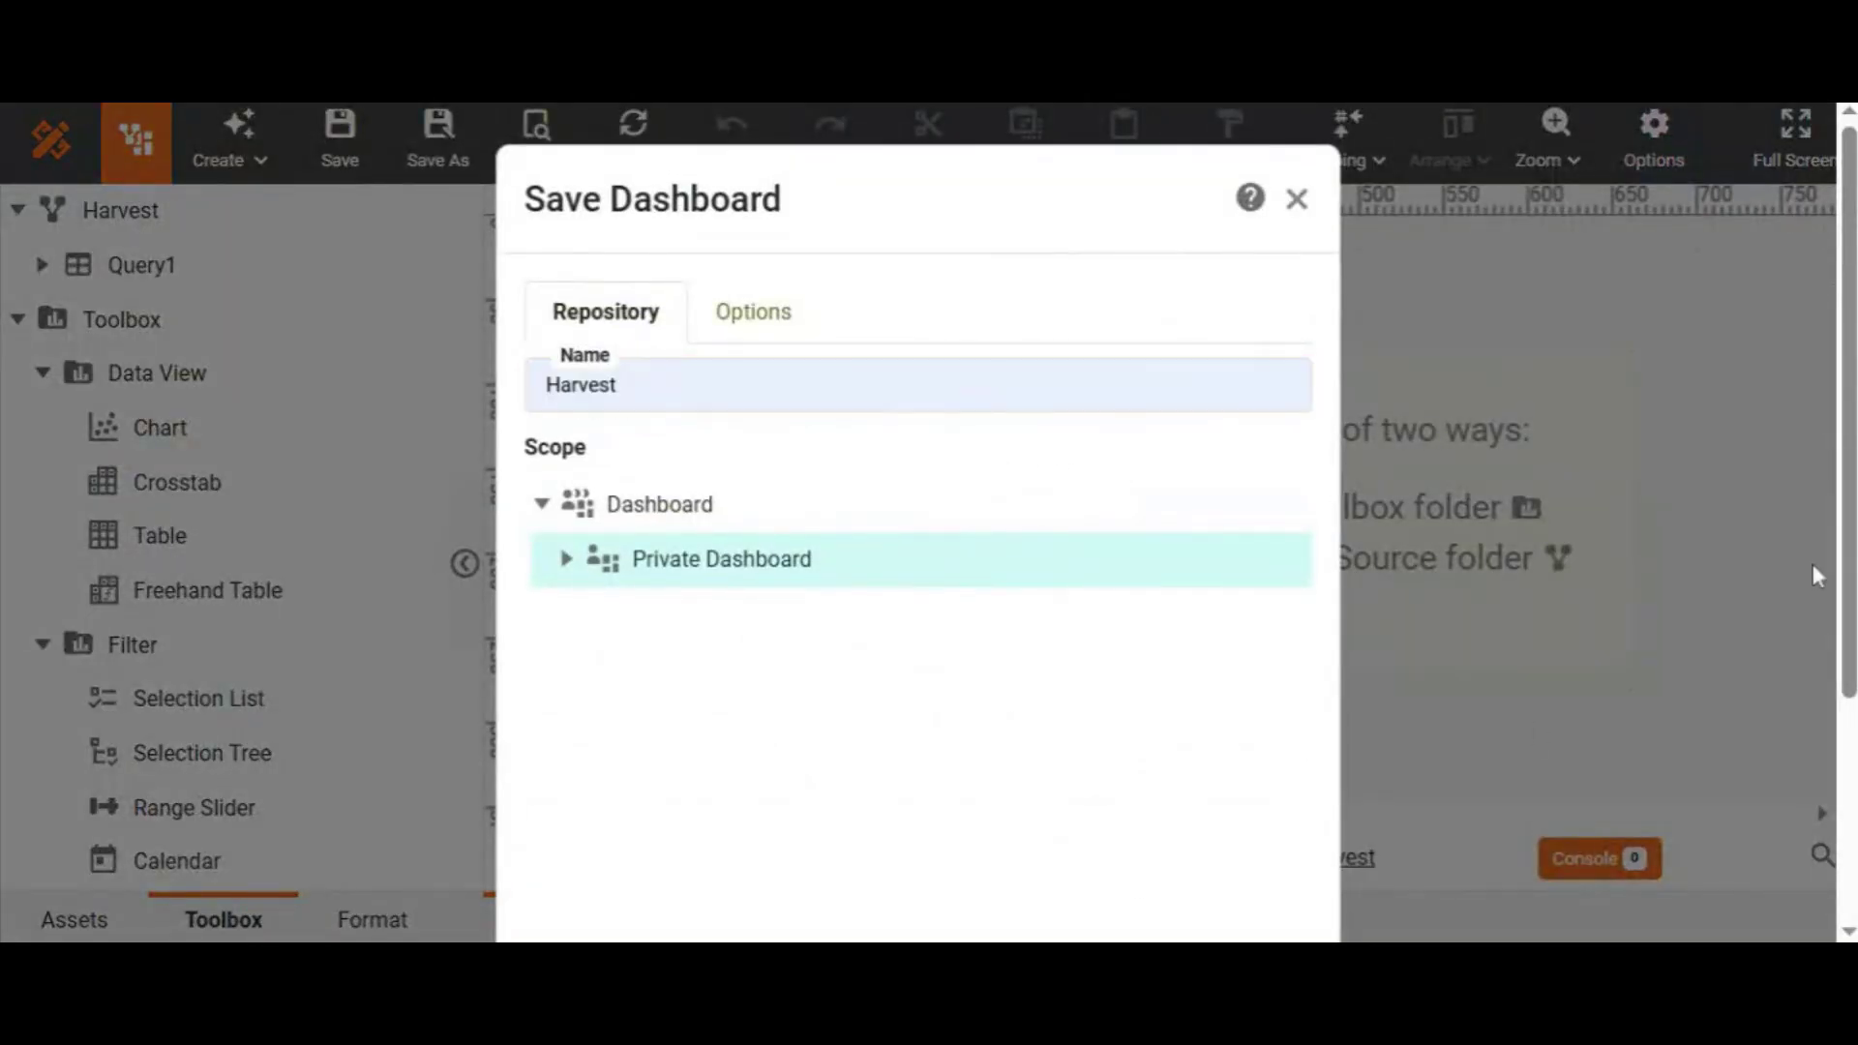
scroll(1823, 575, down, 3)
click(1159, 844)
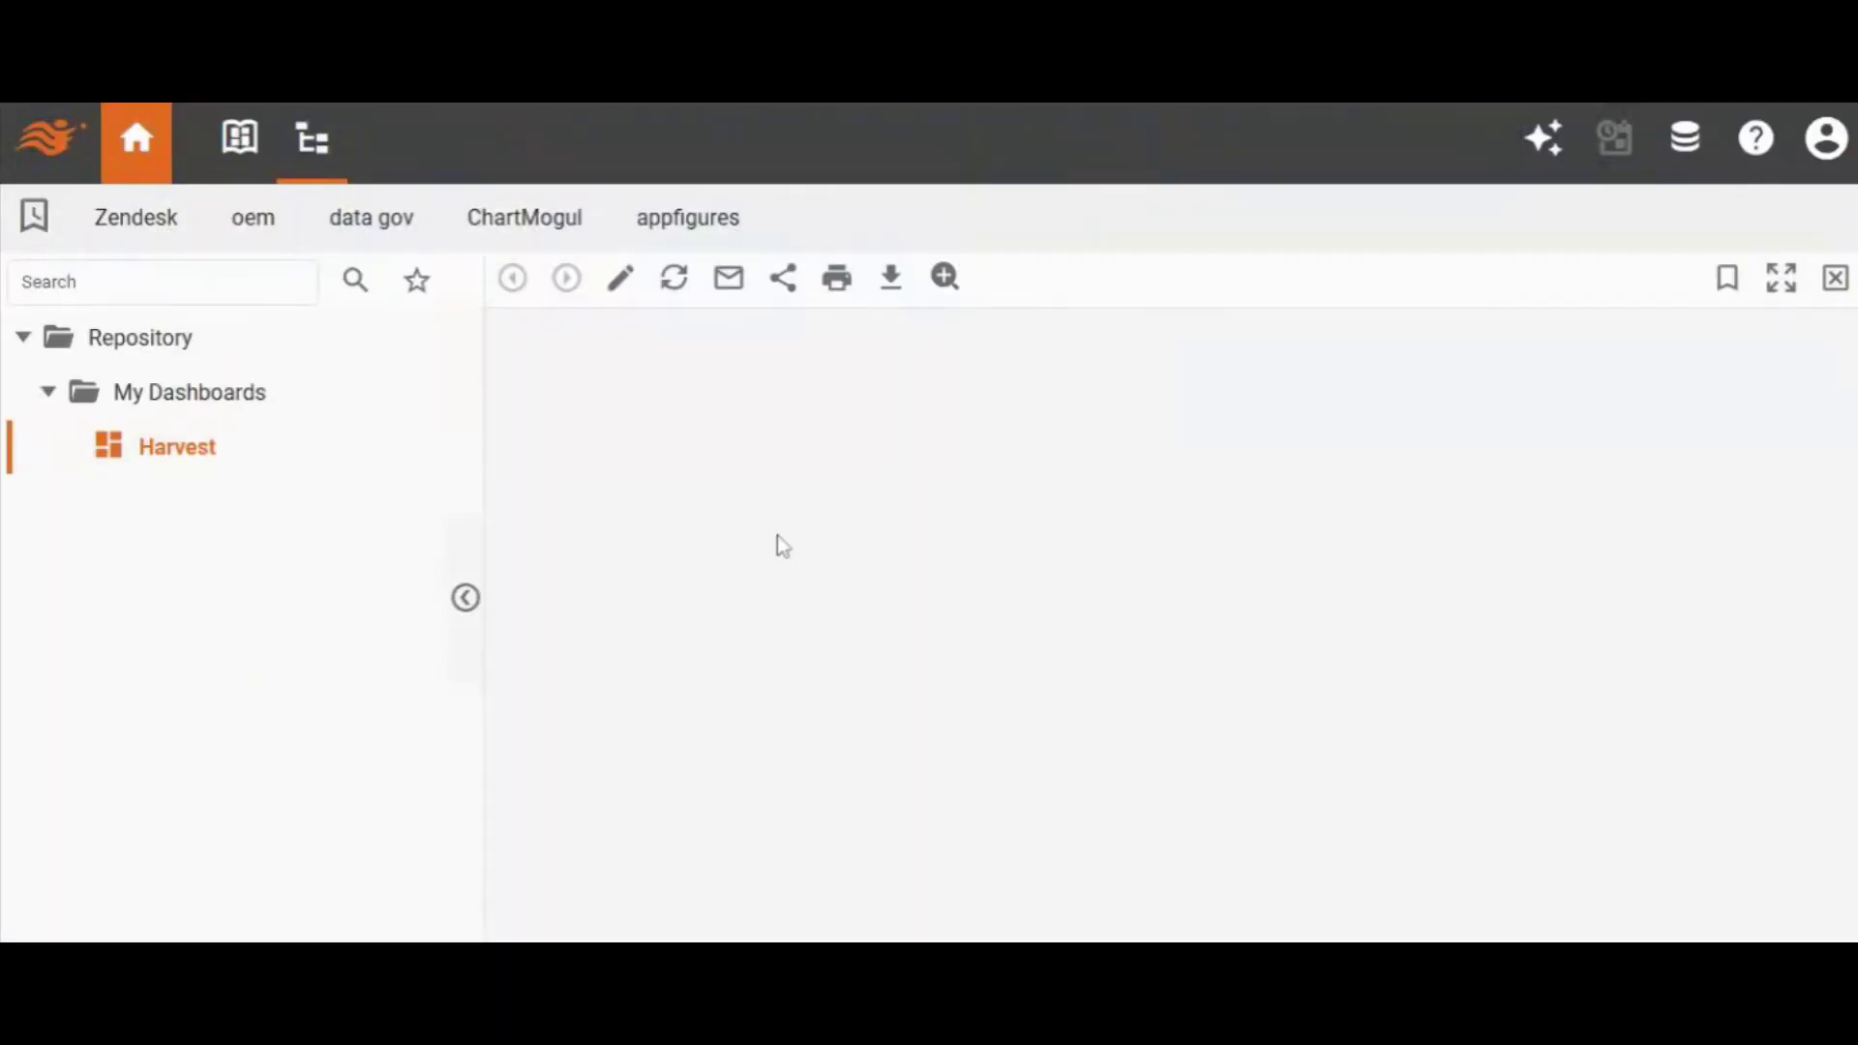
- Add a chart about 360 by 220 pixels to the Harvest dashboard and open it in the full chart editor
click(621, 283)
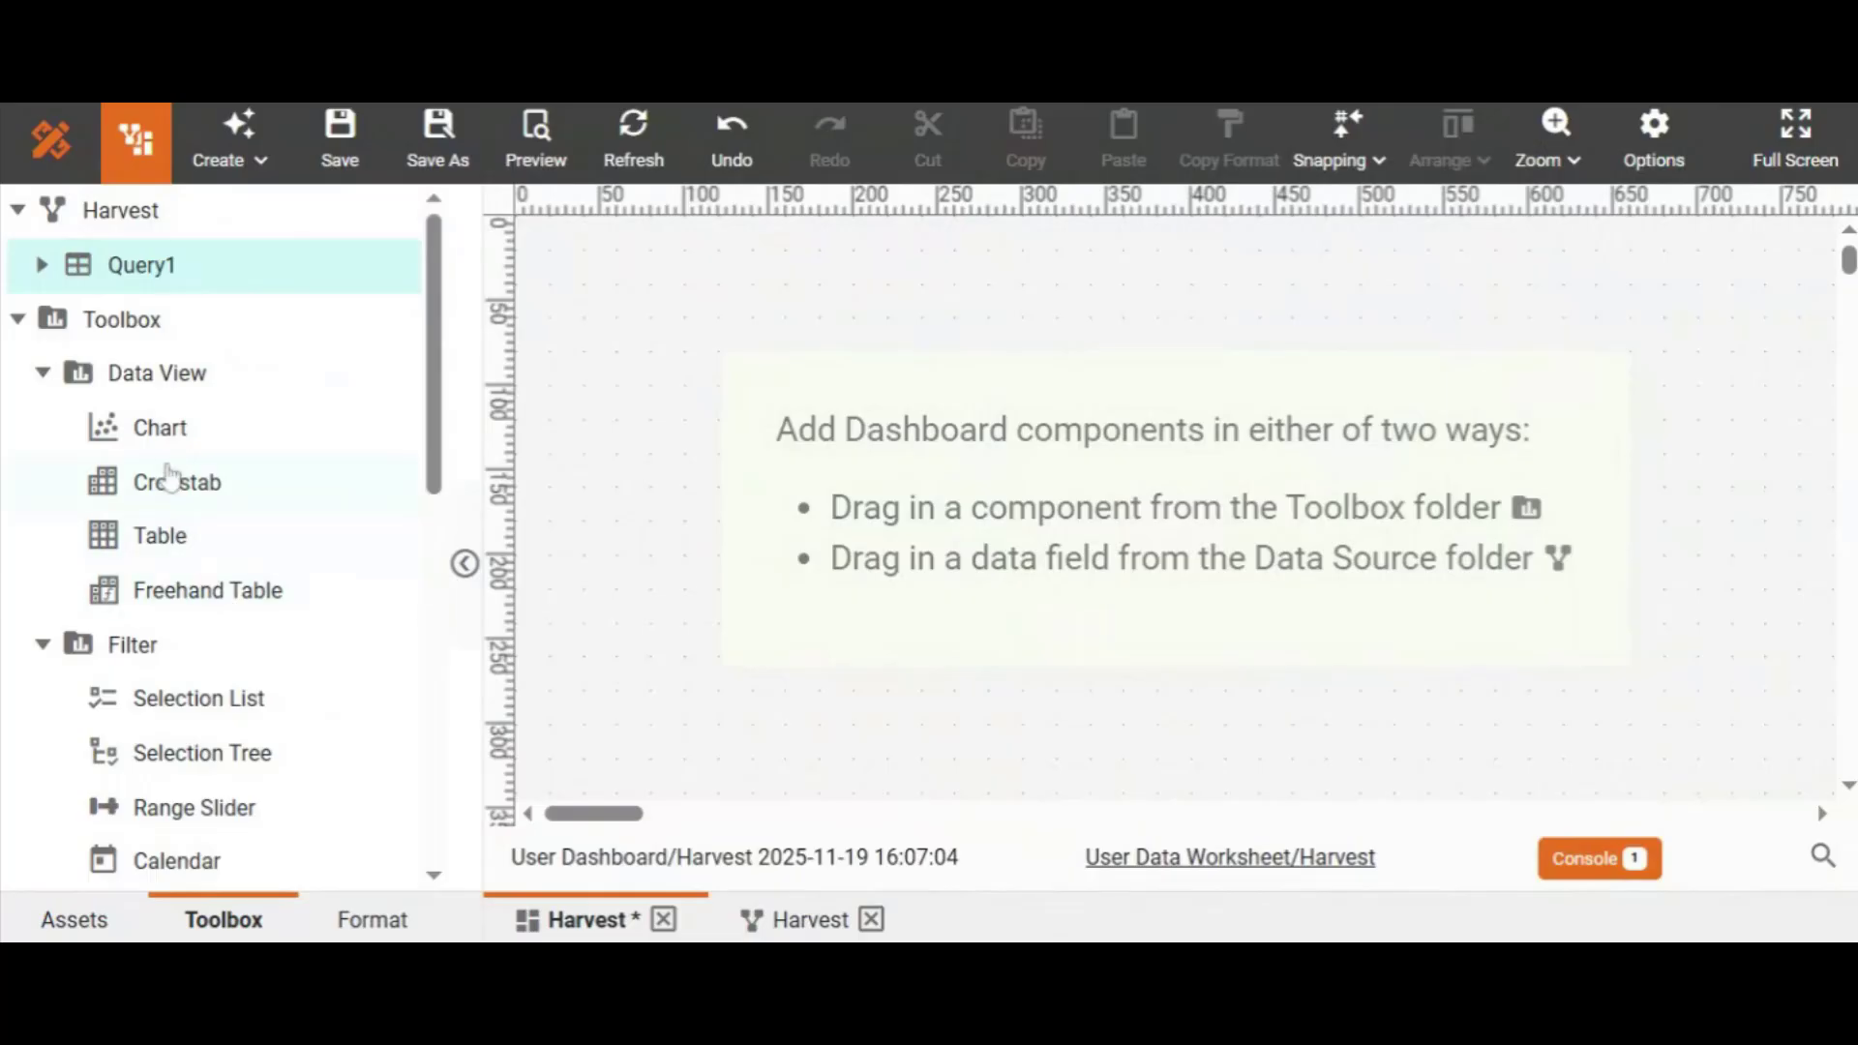
click(172, 428)
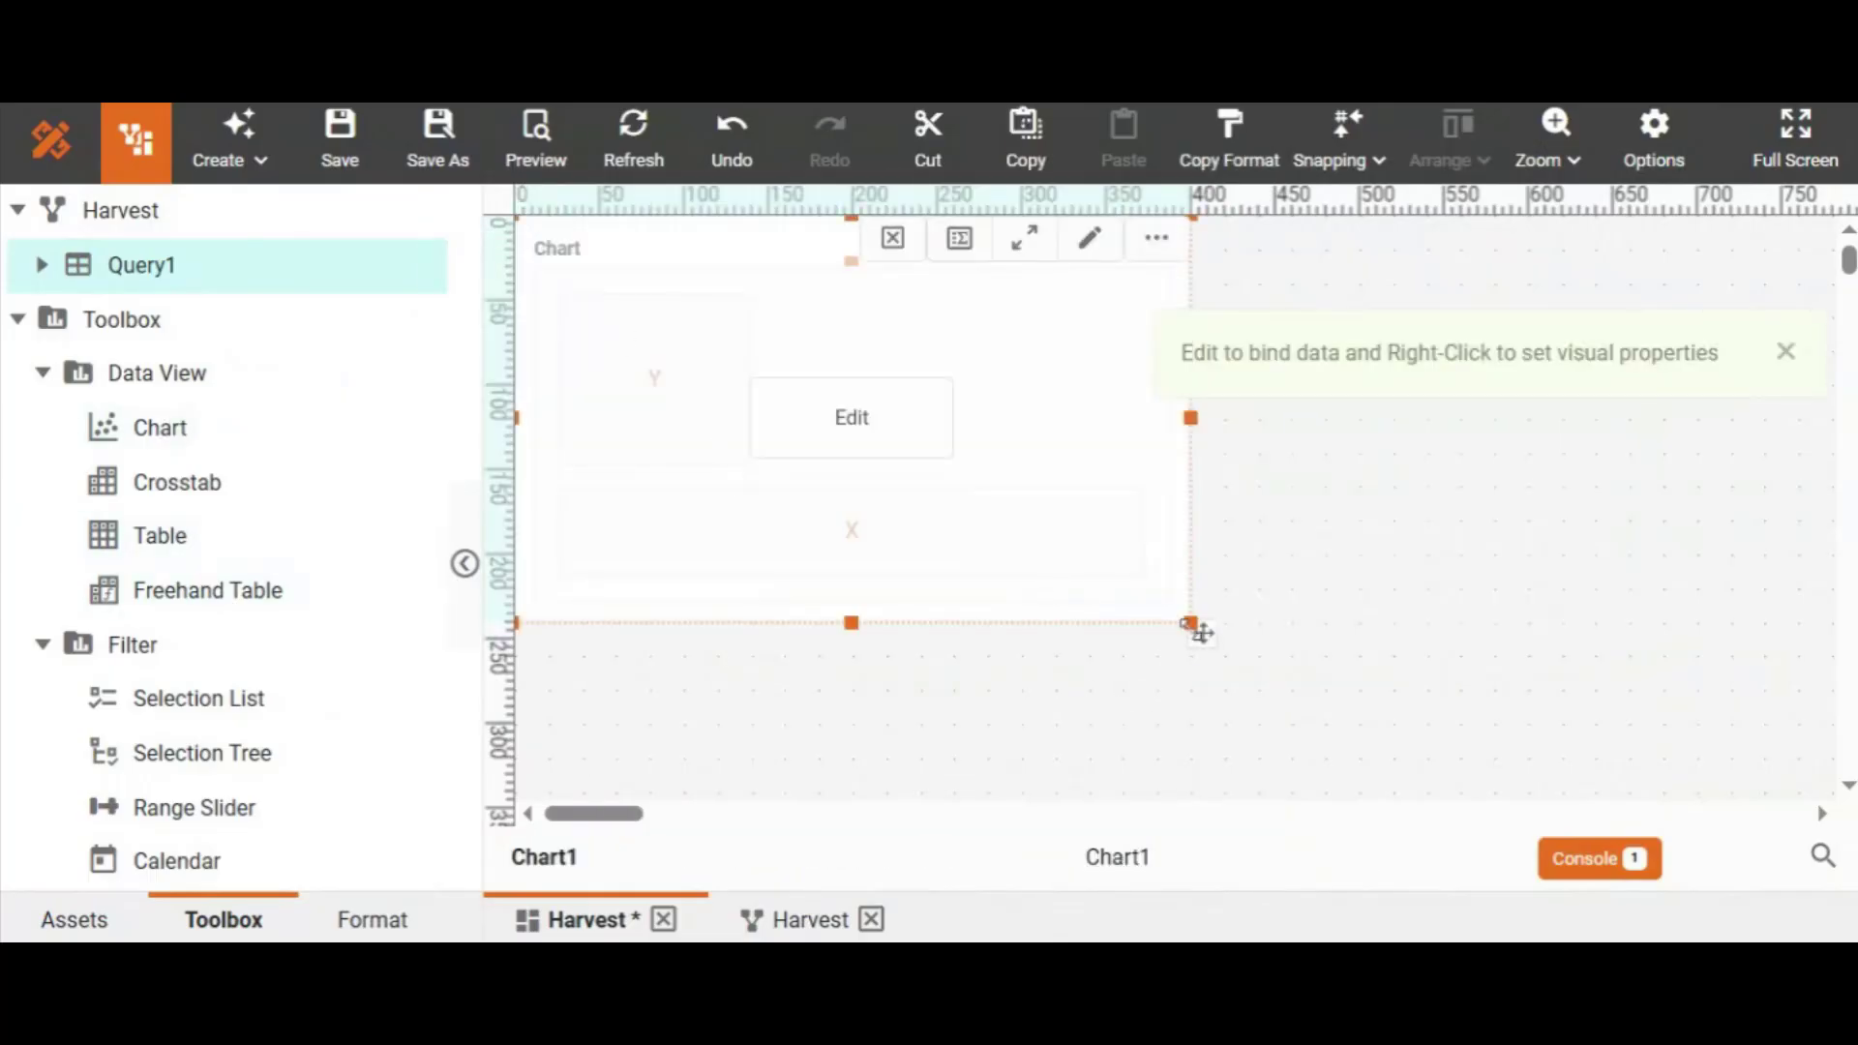
drag(1192, 624, 1130, 591)
click(851, 388)
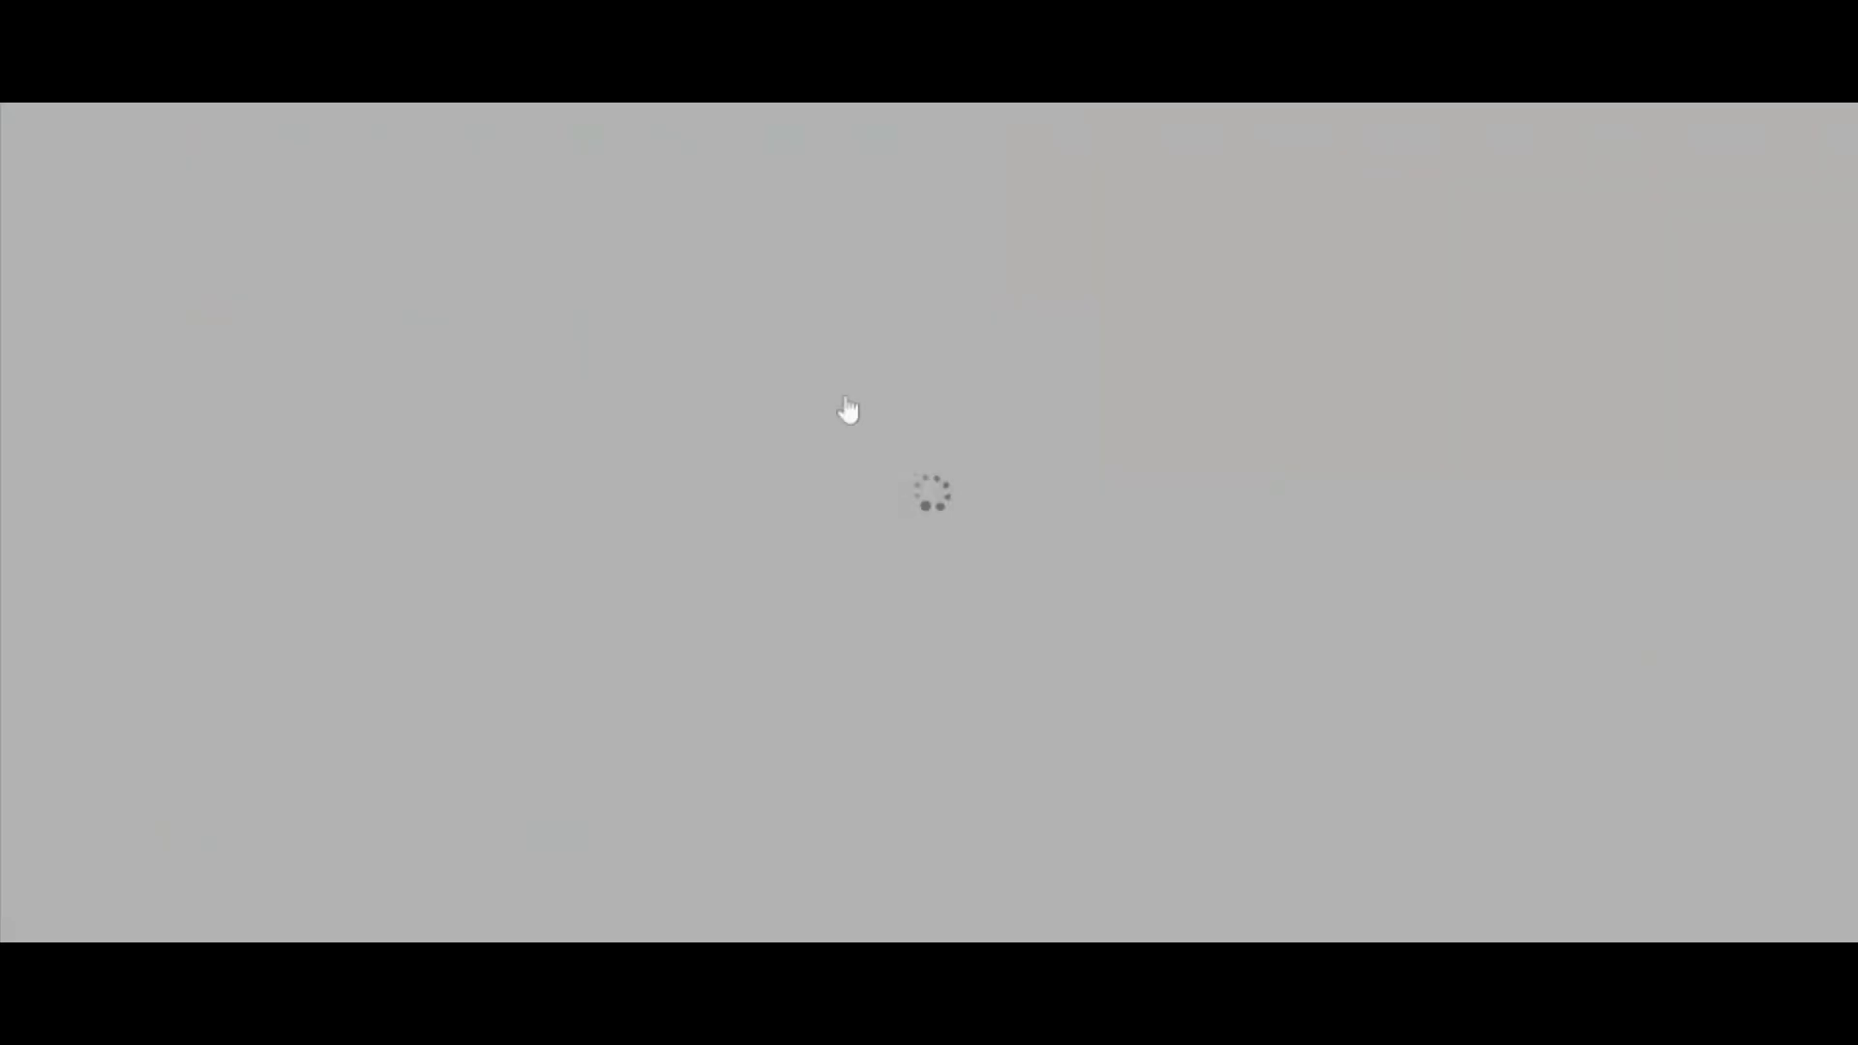
click(1502, 125)
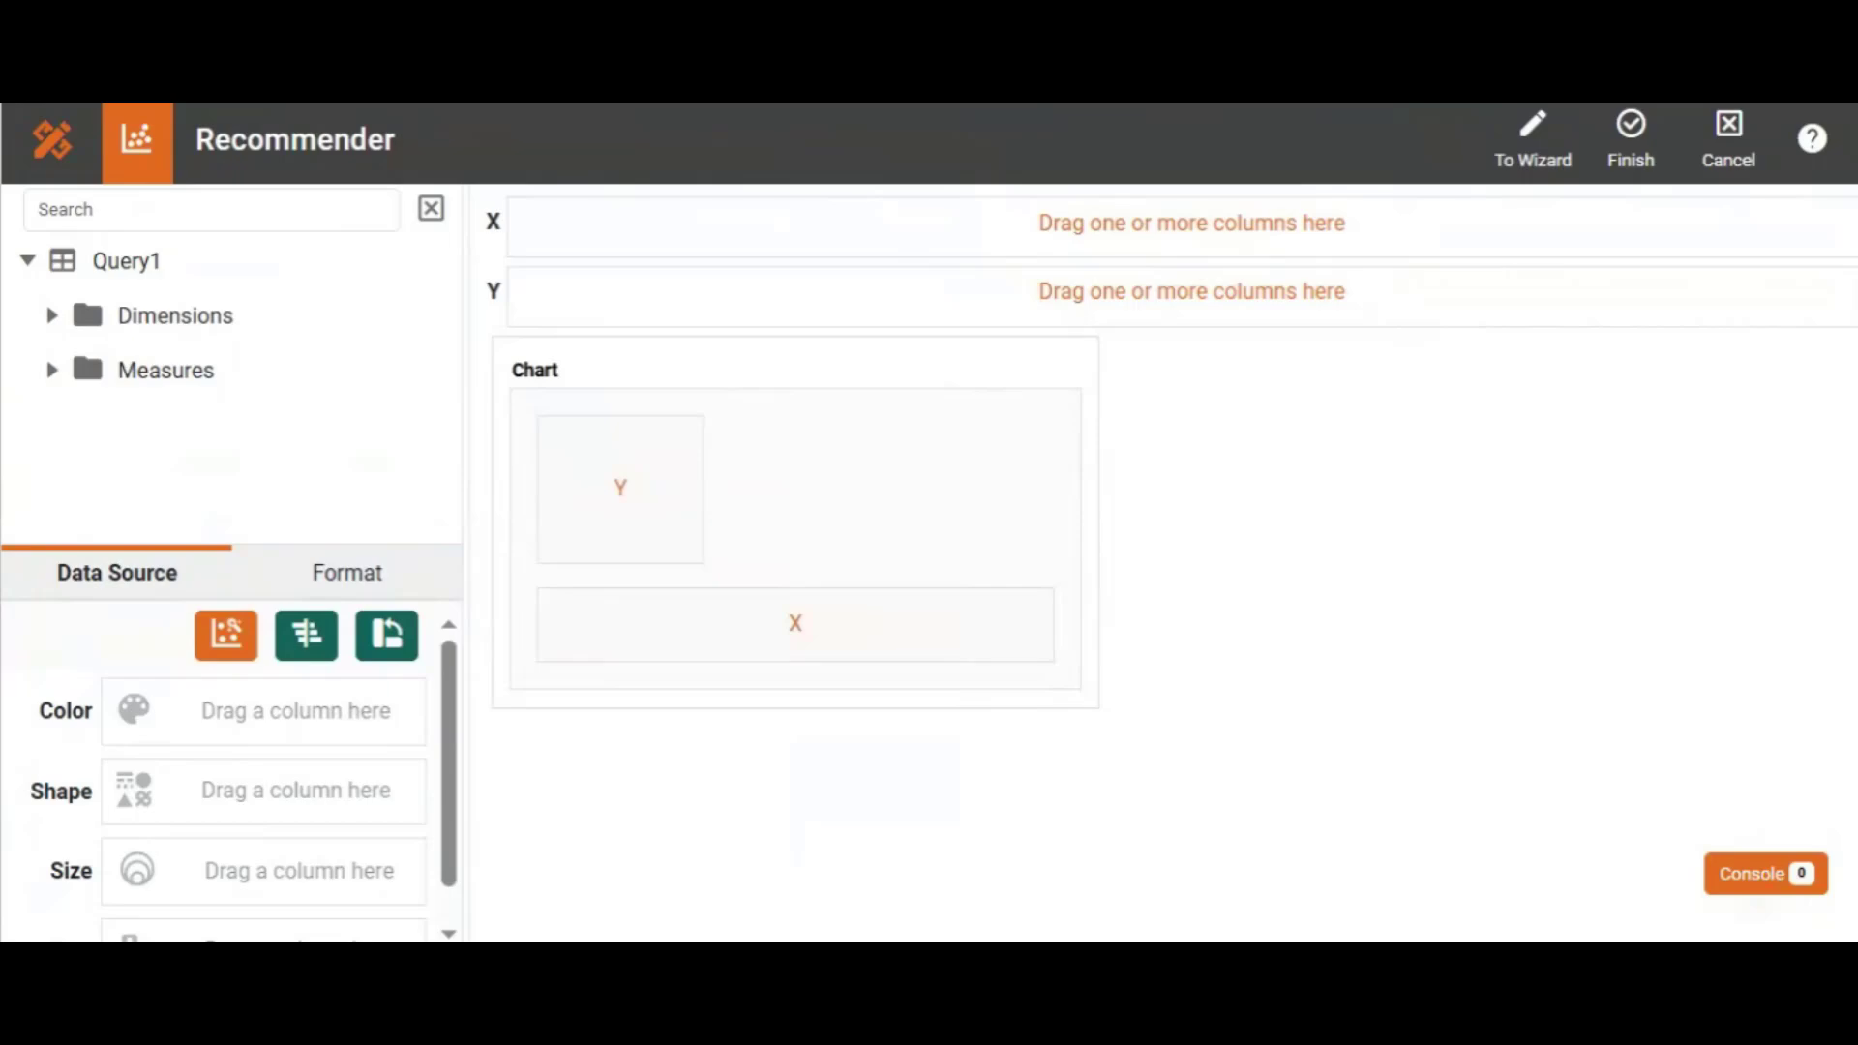
- Find the expenses.total_cost measure in Query1 and assign it to the chart's Y axis
click(211, 210)
text(tot)
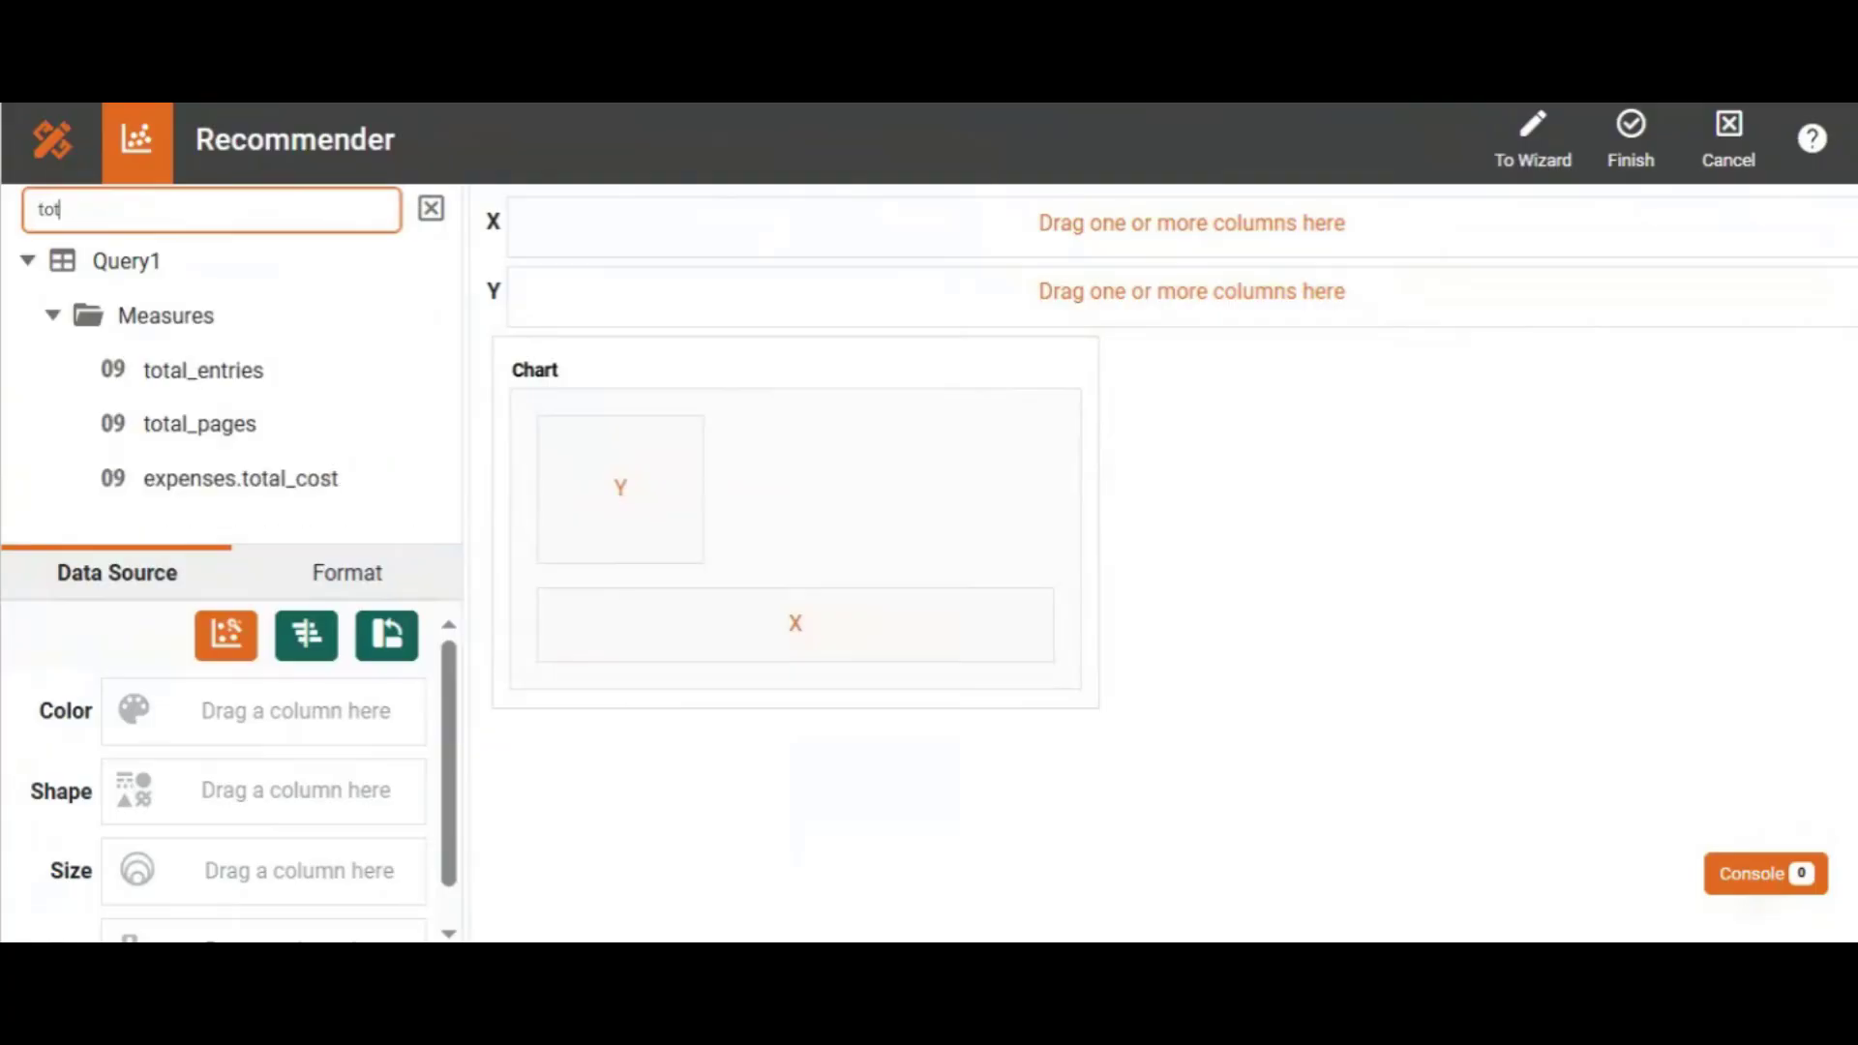
drag(348, 484, 532, 327)
drag(381, 502, 670, 300)
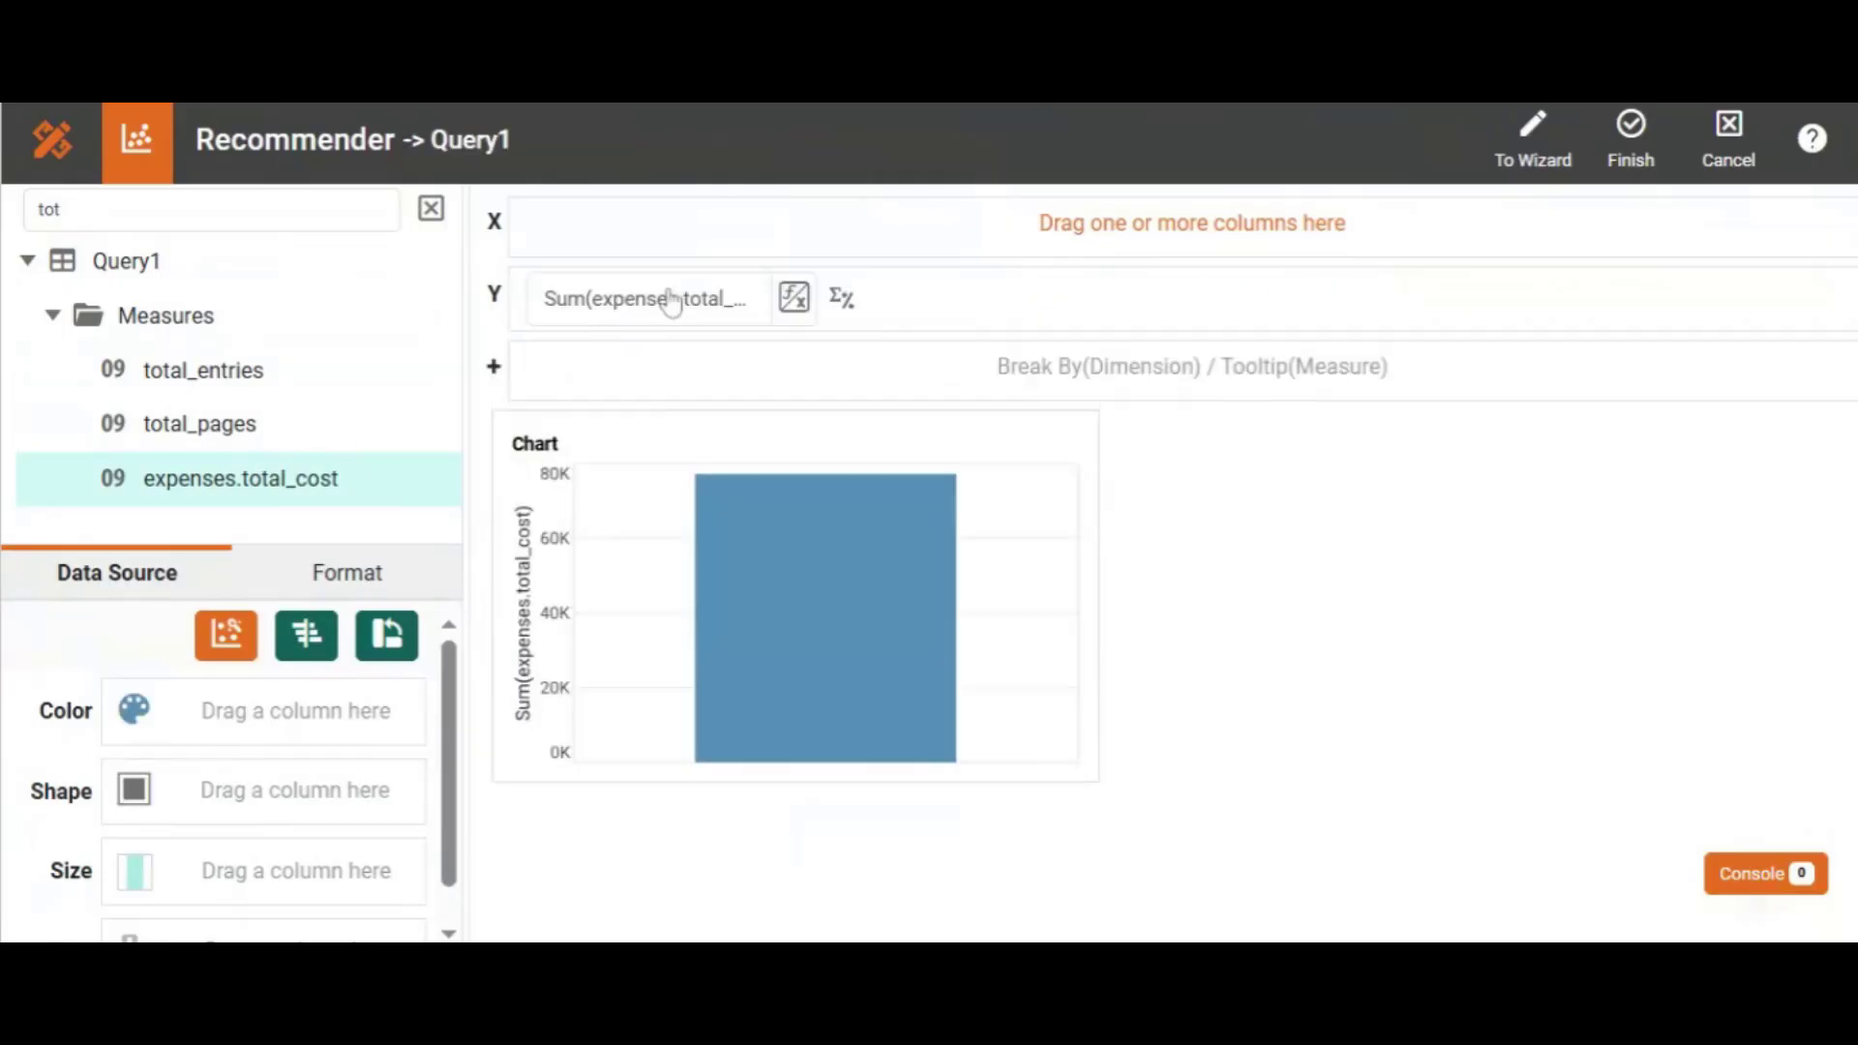
- Find the expenses.client.name dimension and assign it to the chart's X axis
click(430, 208)
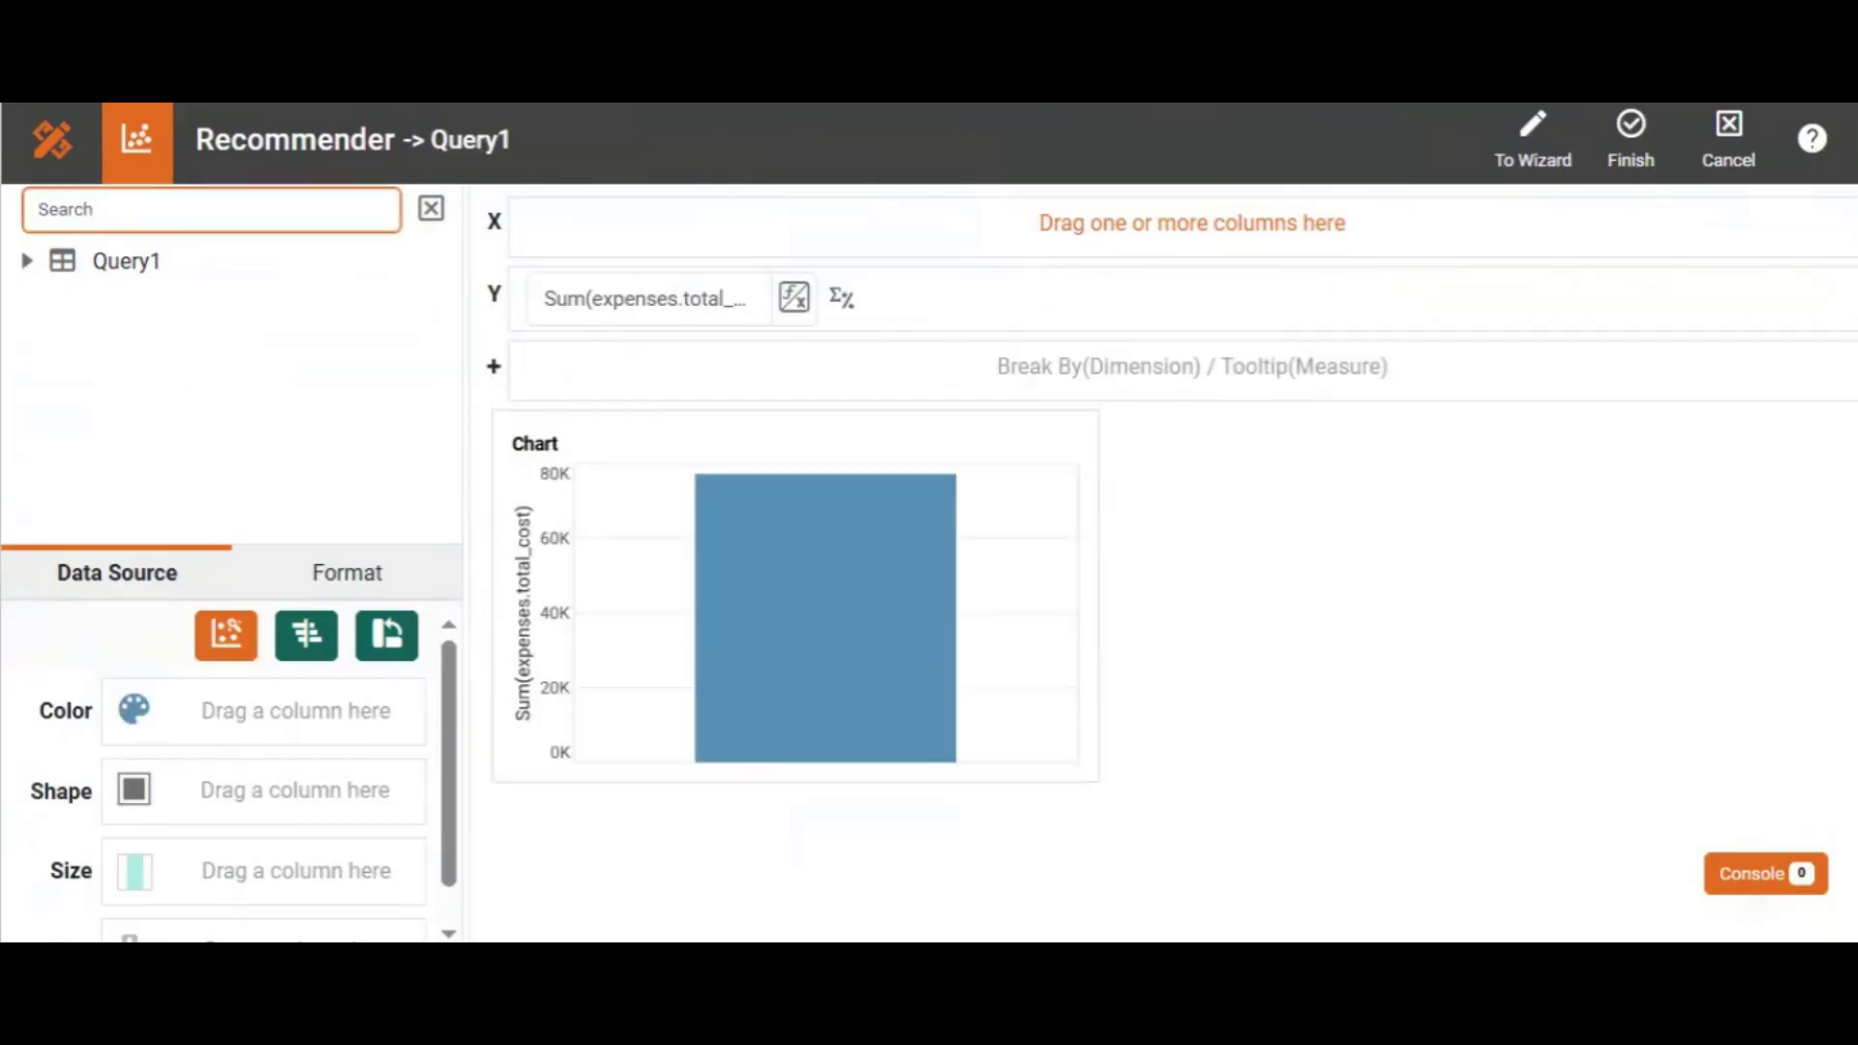
text(cli)
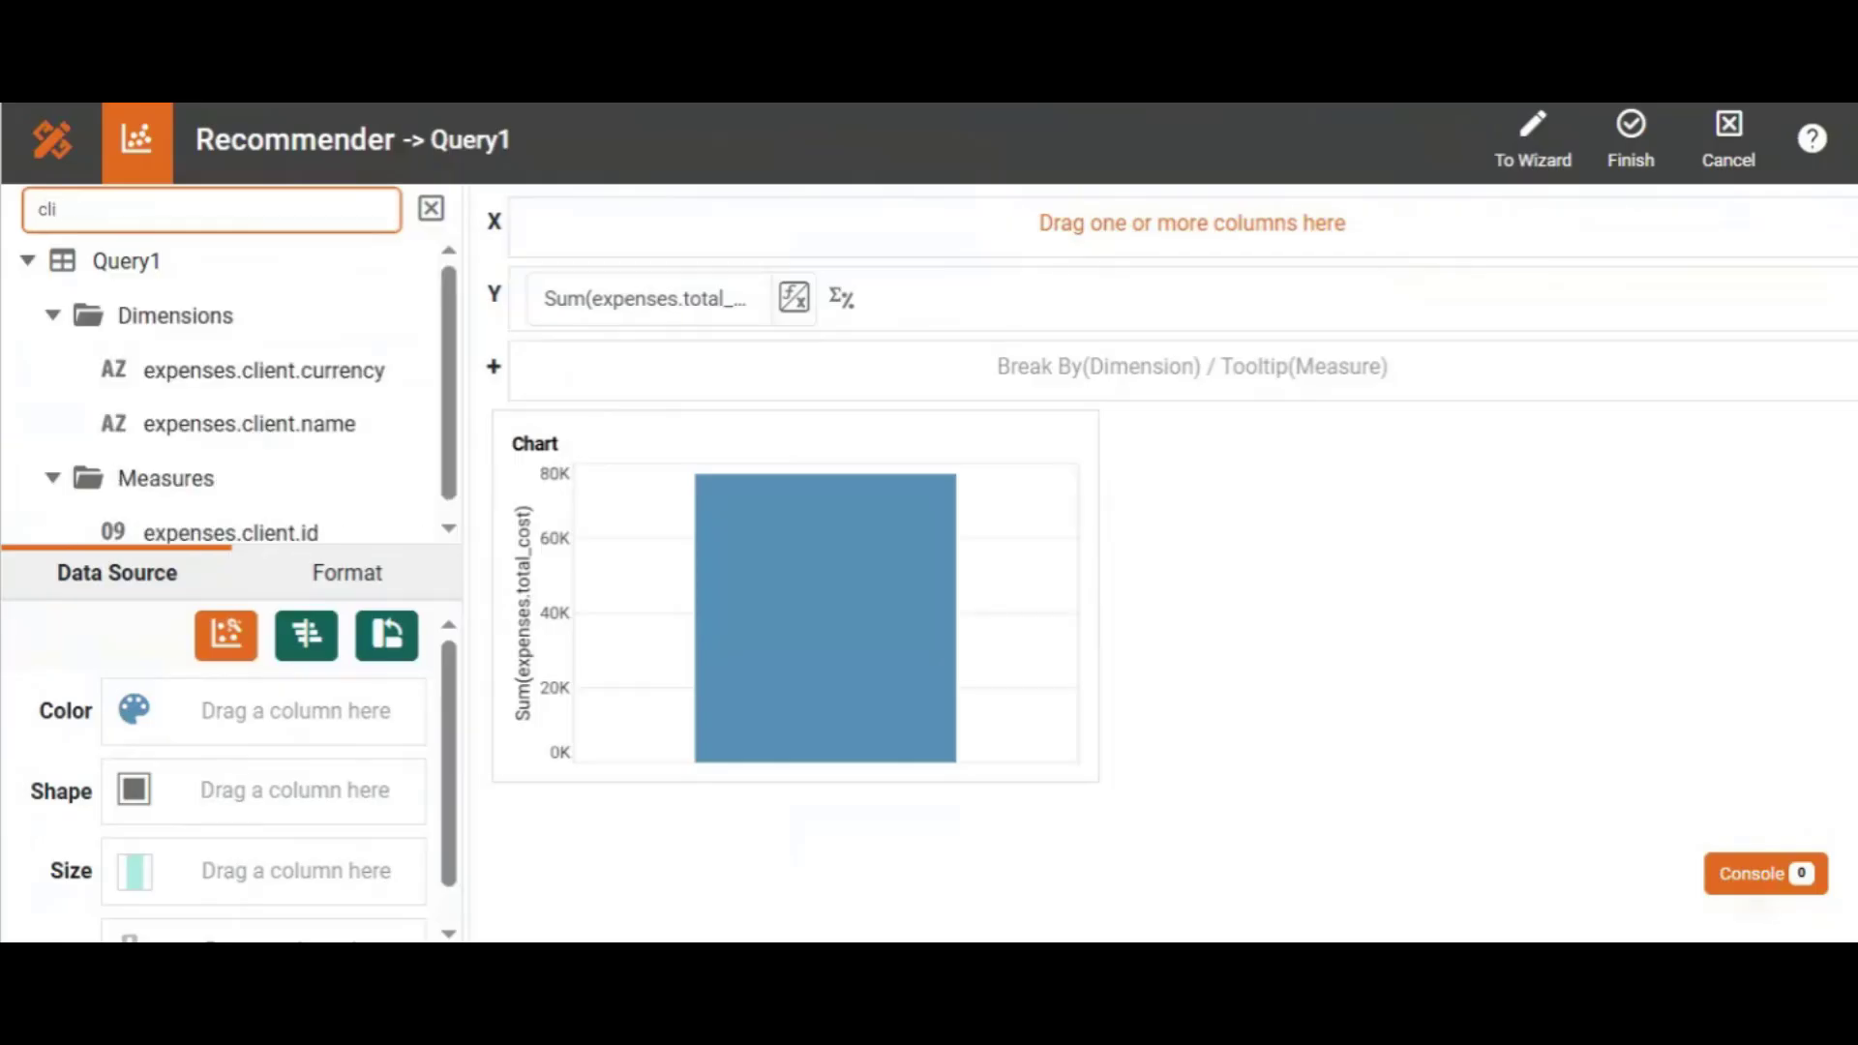
drag(270, 426, 543, 245)
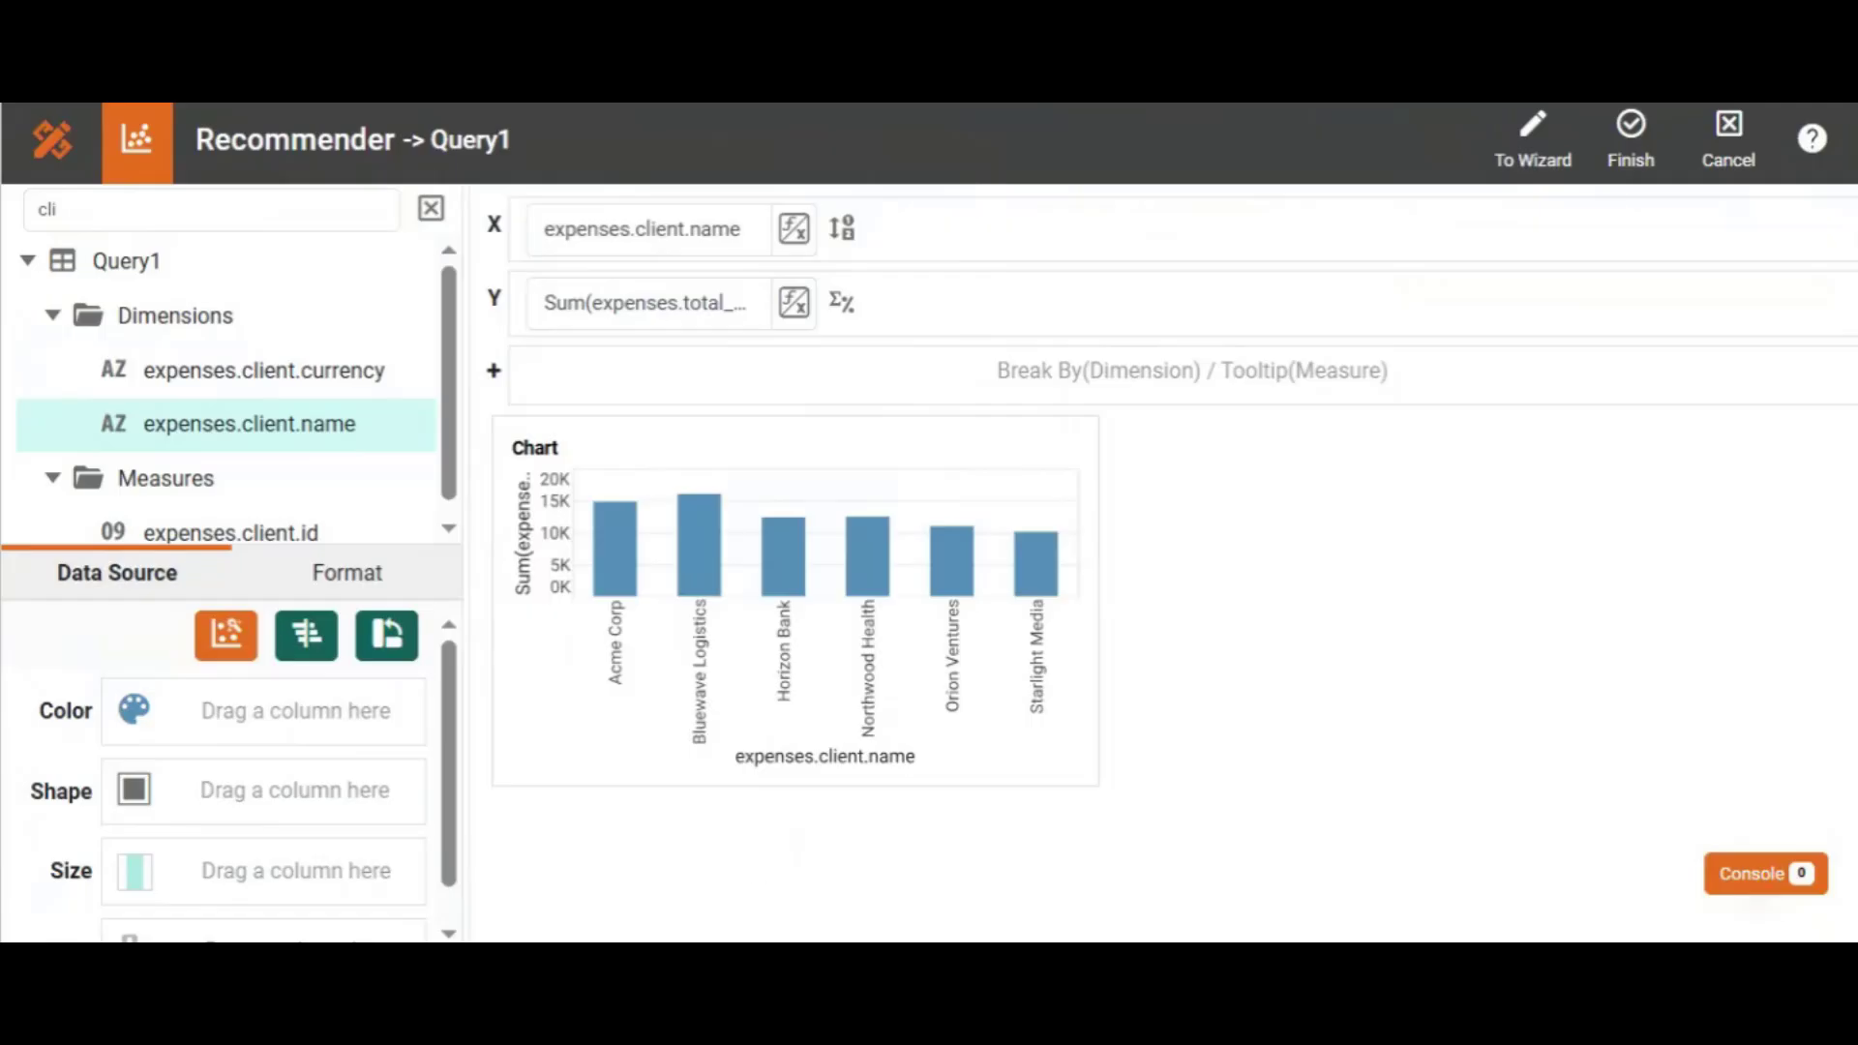
- Find the expenses.approval_status dimension and bind it to the chart's color
click(431, 209)
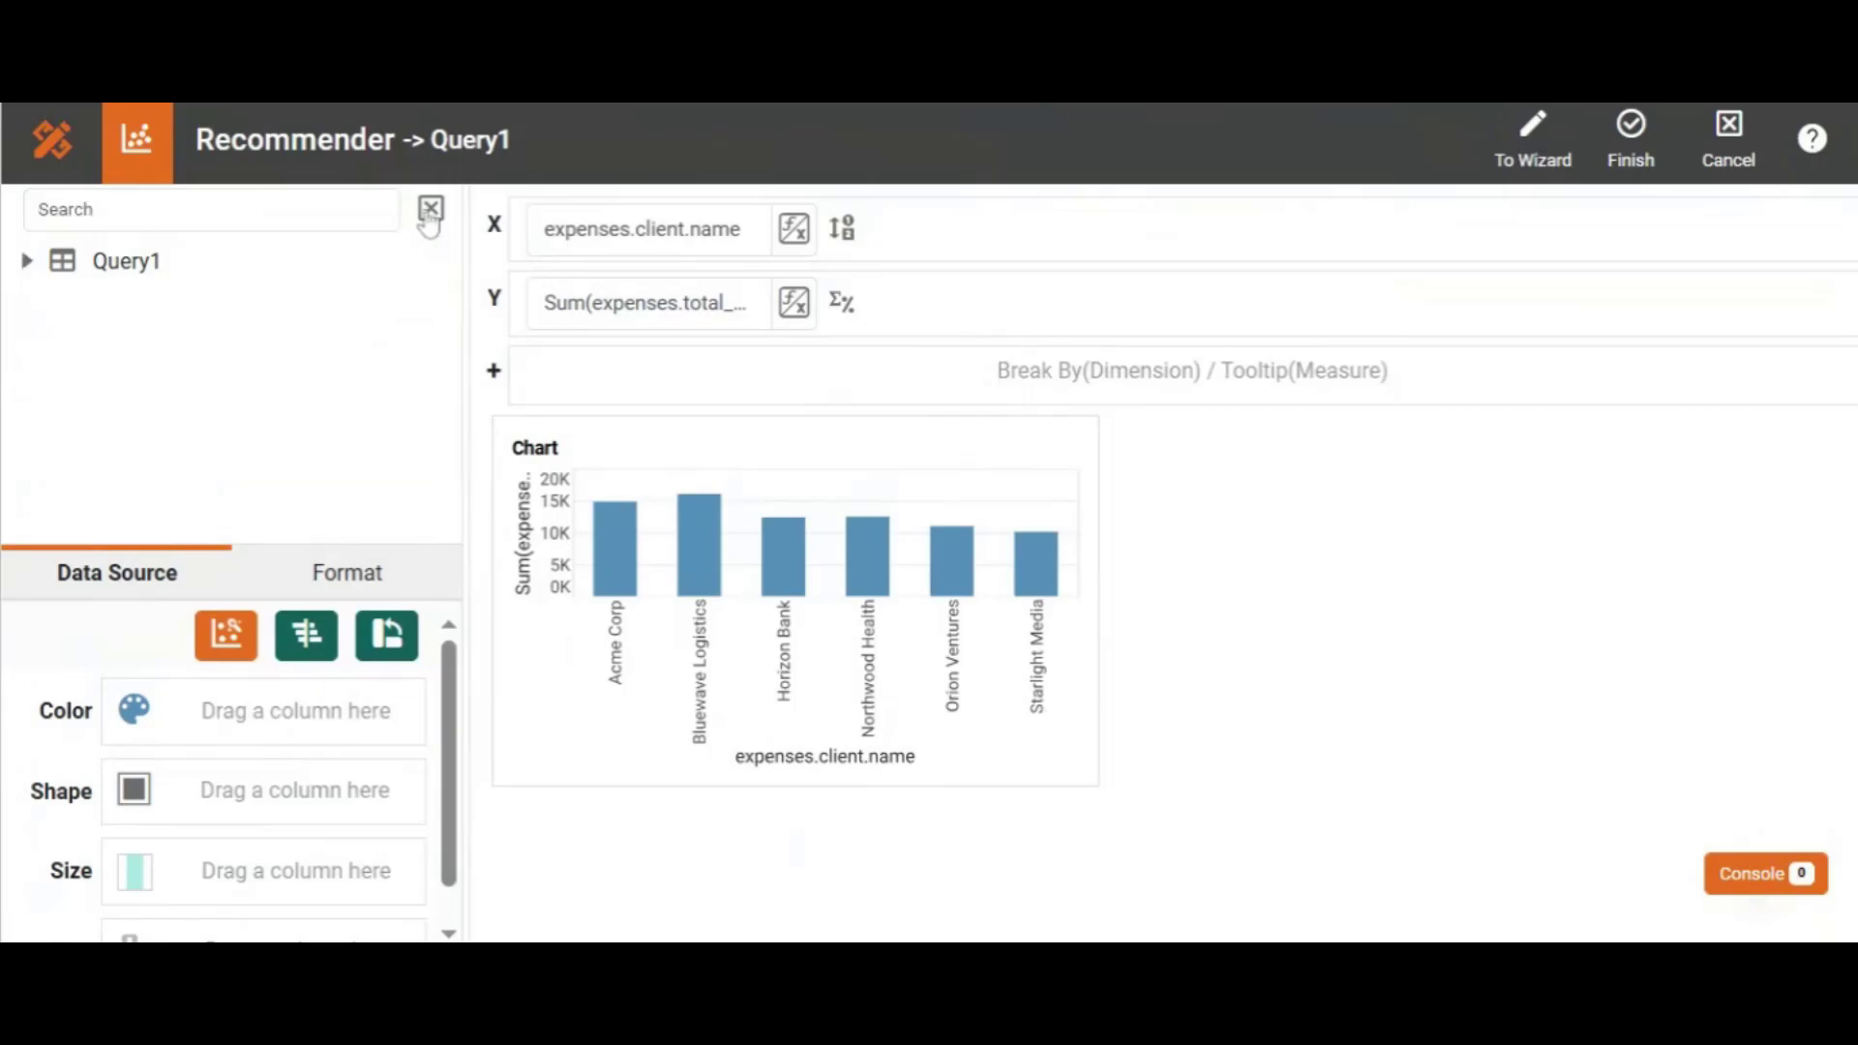
click(212, 209)
text(app)
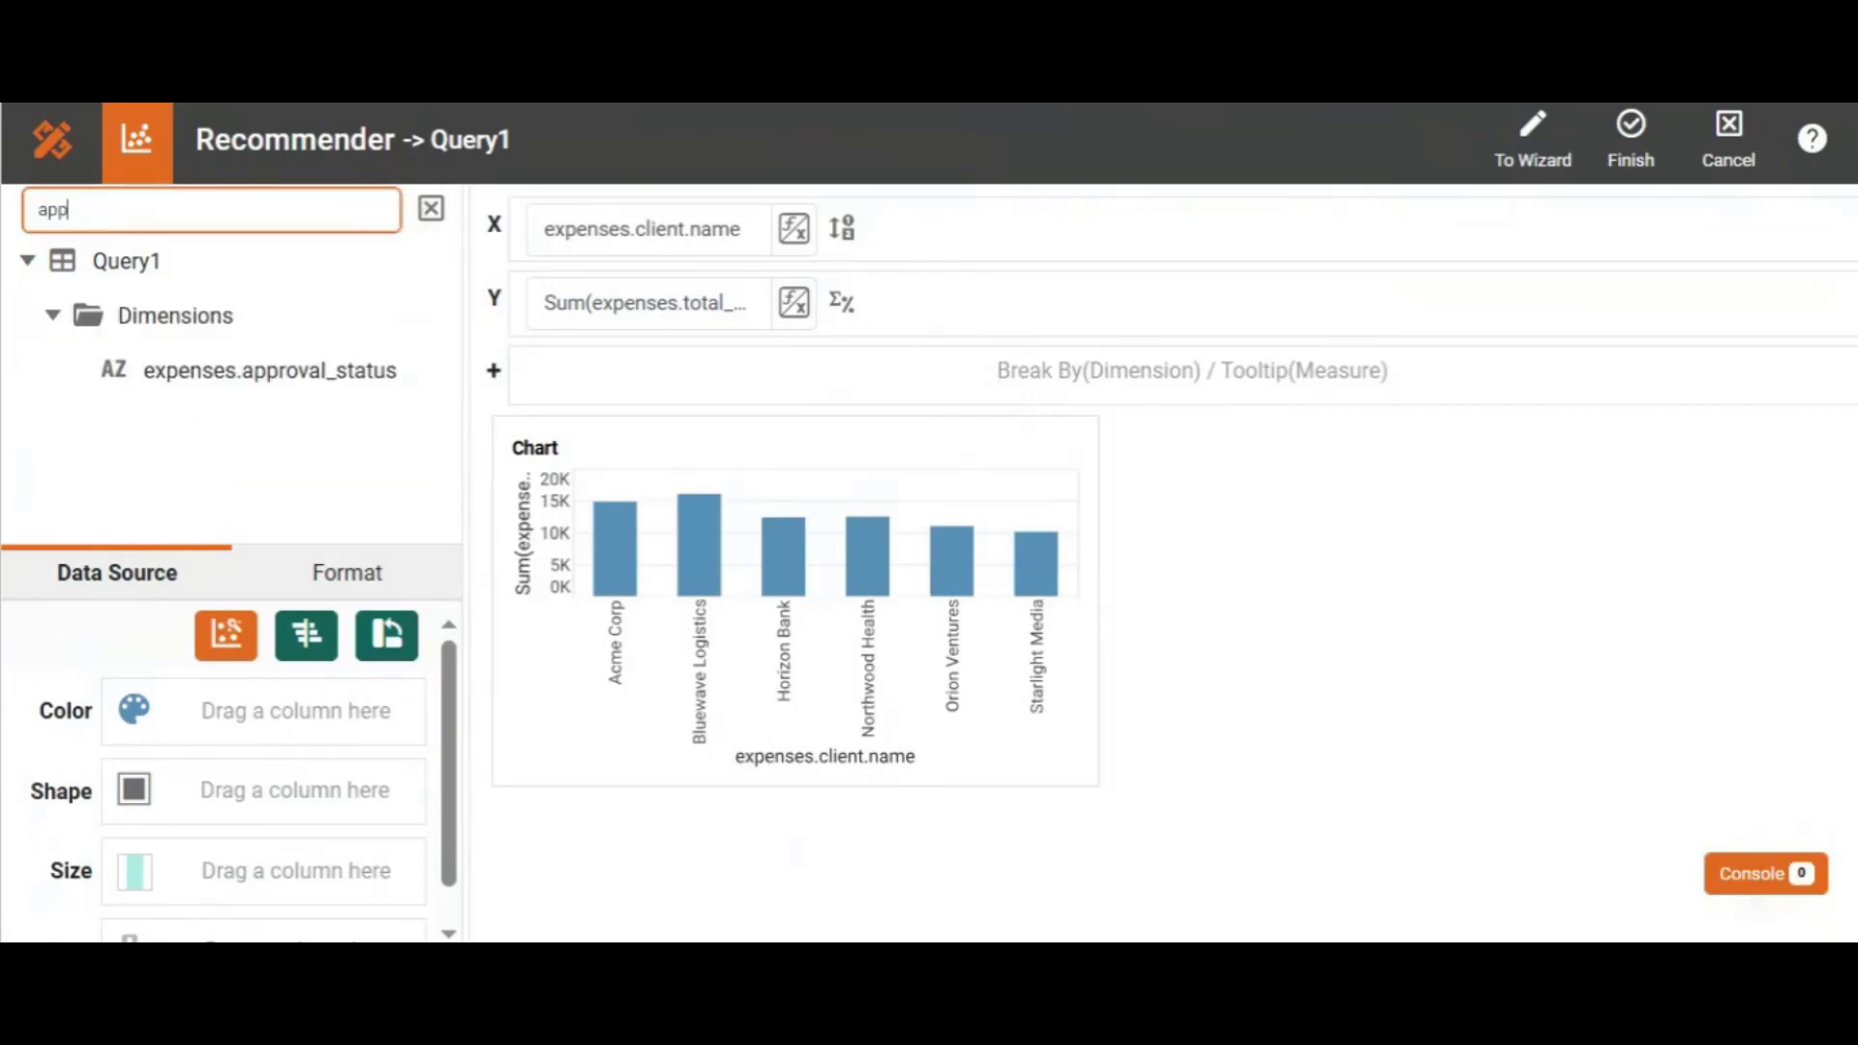
drag(291, 381, 250, 713)
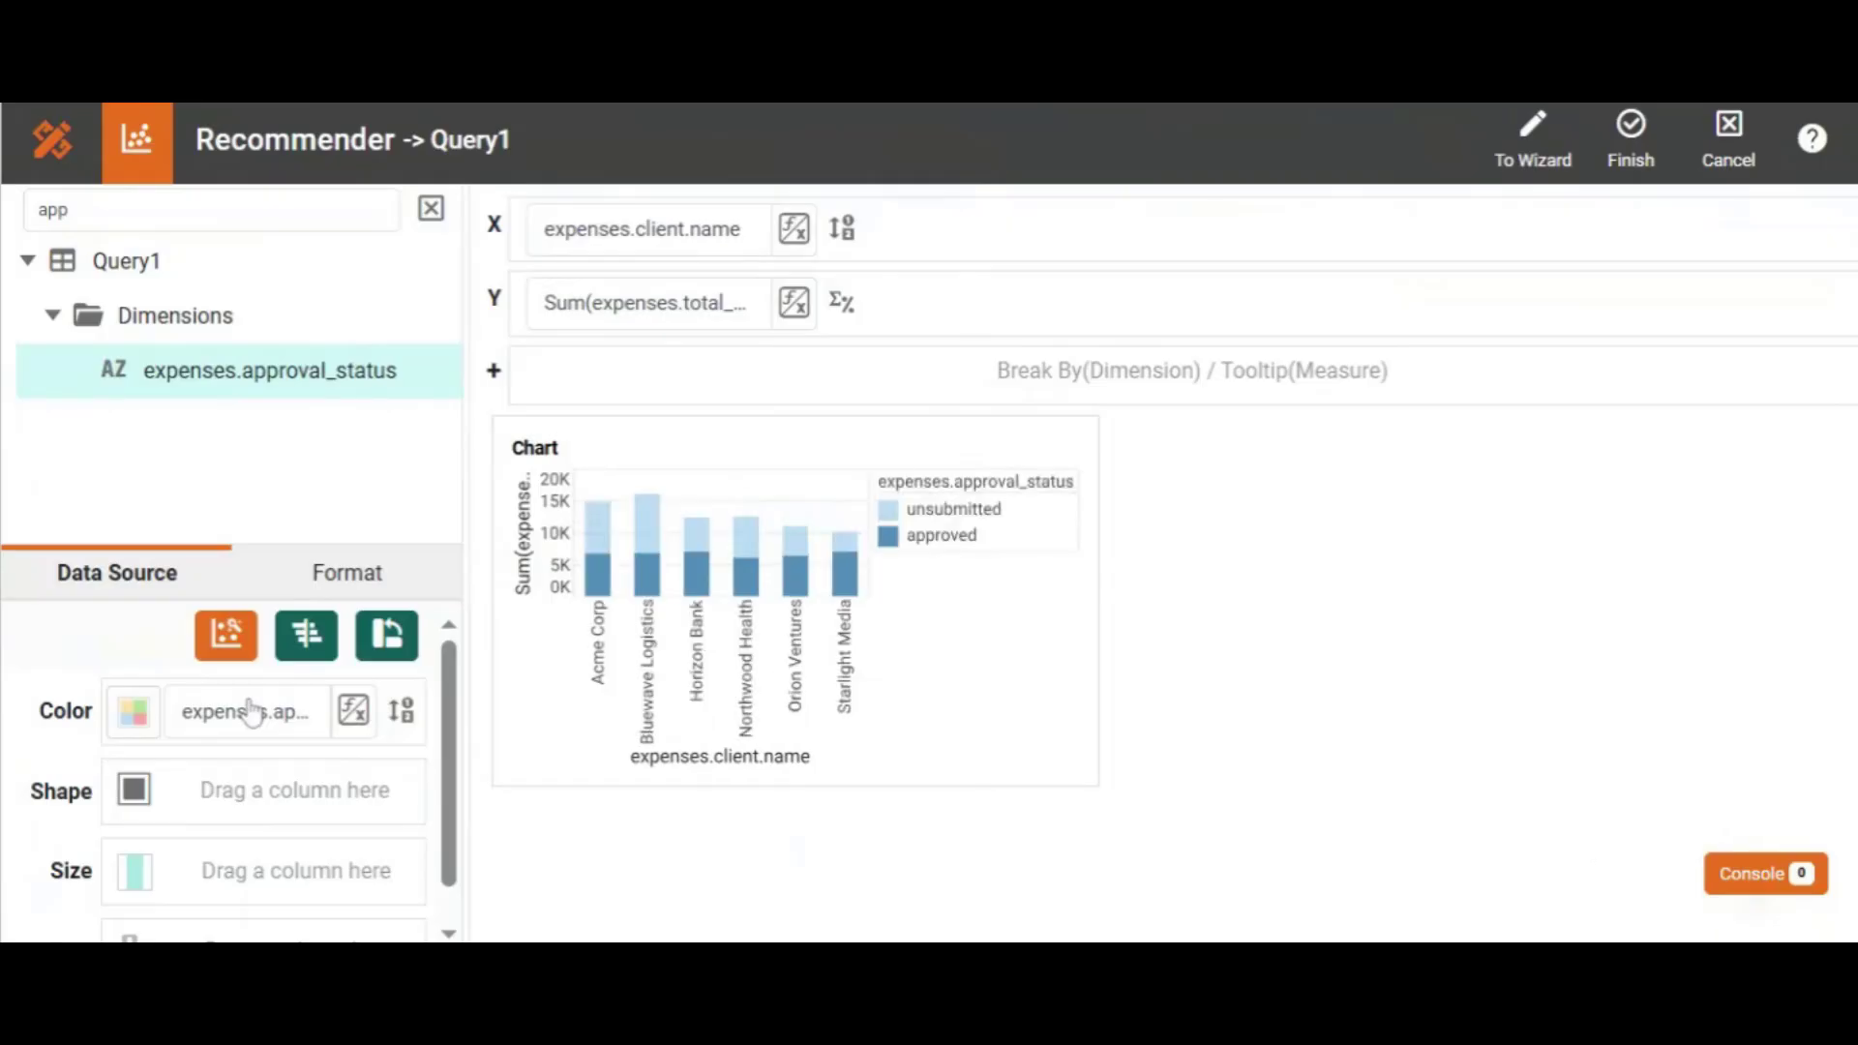
- Change the light blue color of the unsubmitted status to yellow, apply it, and finish editing the chart
mouse_move(864, 387)
click(132, 714)
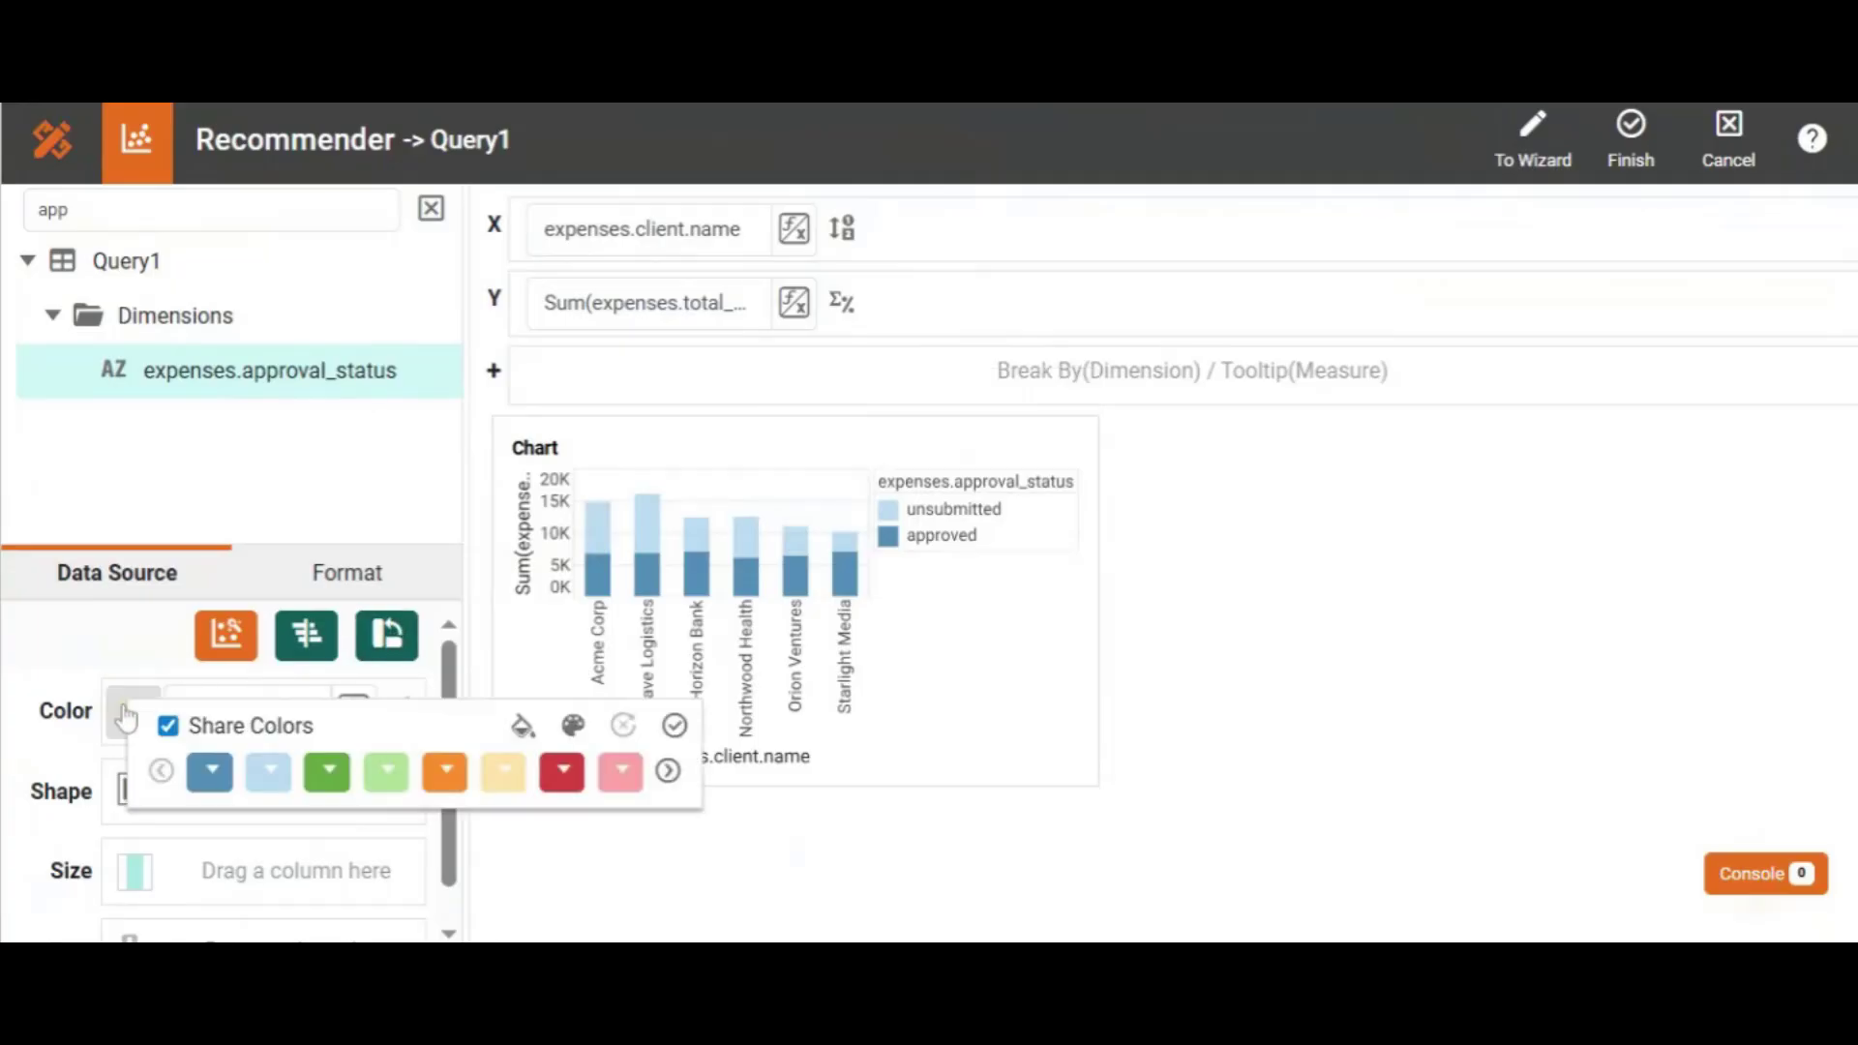
click(266, 777)
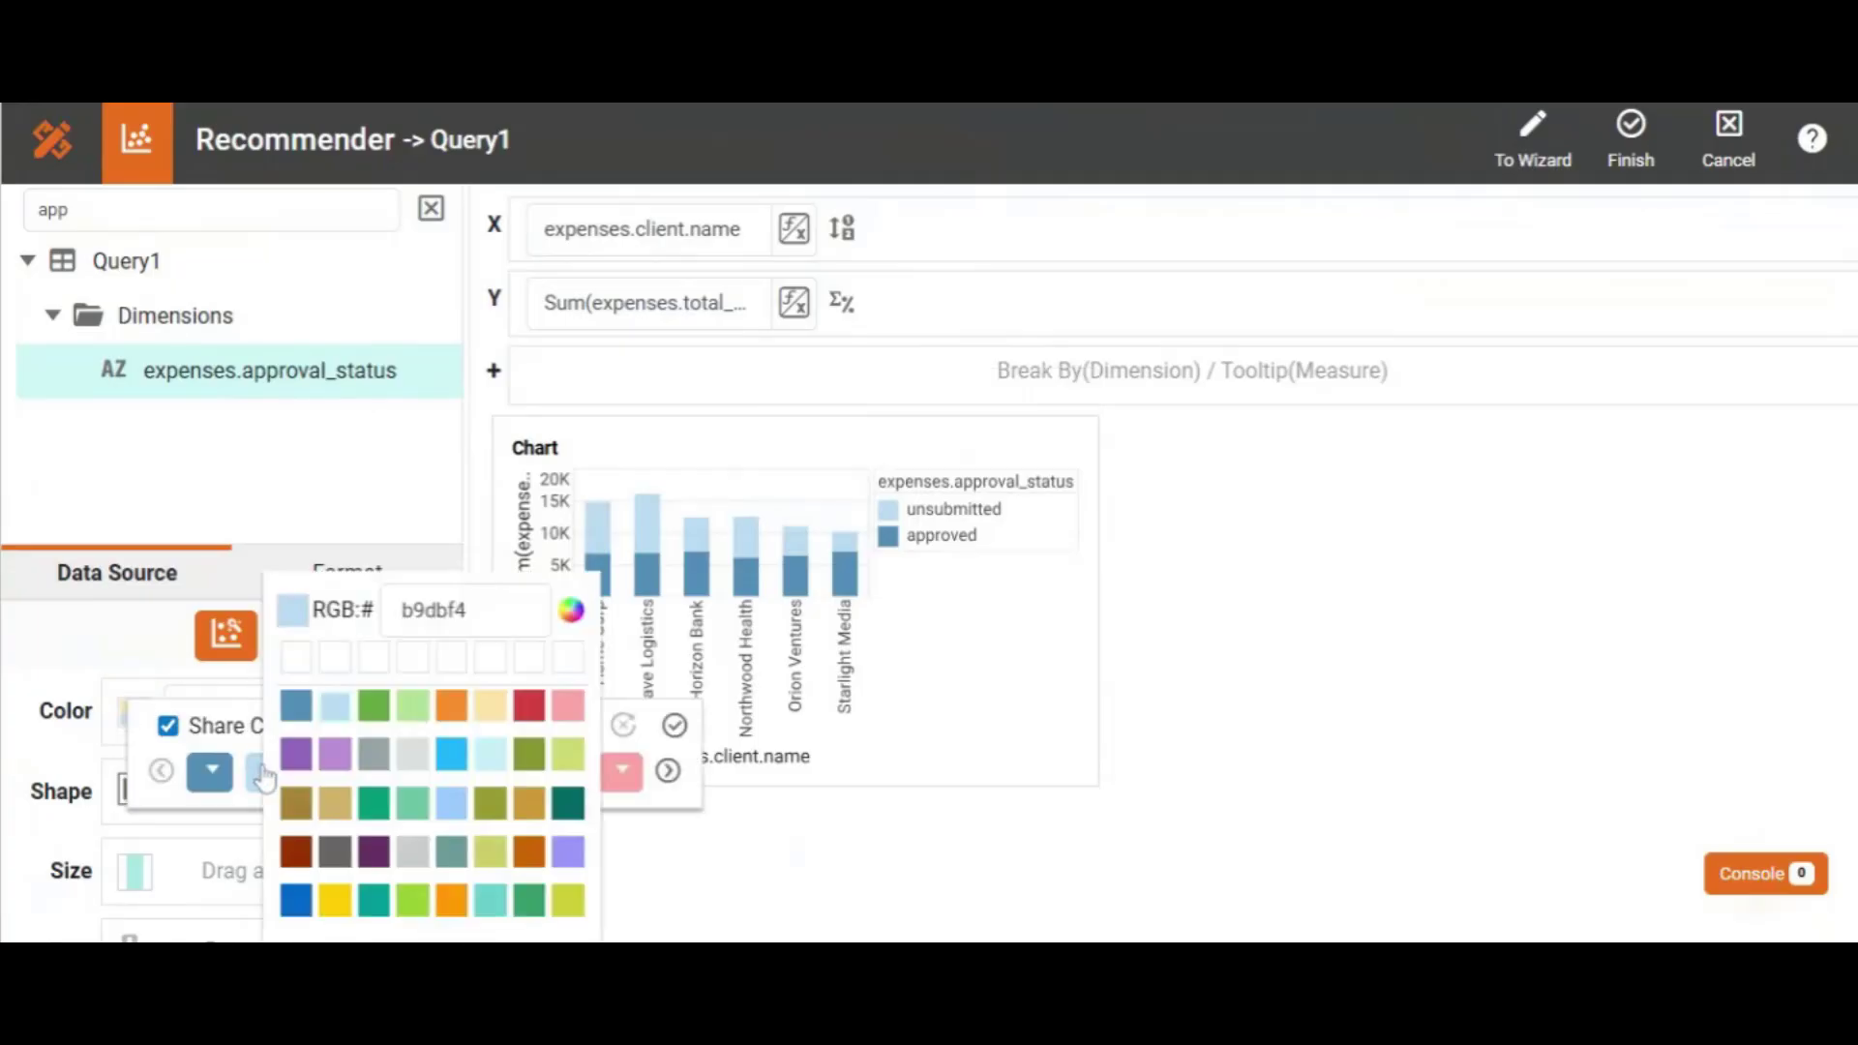
click(334, 903)
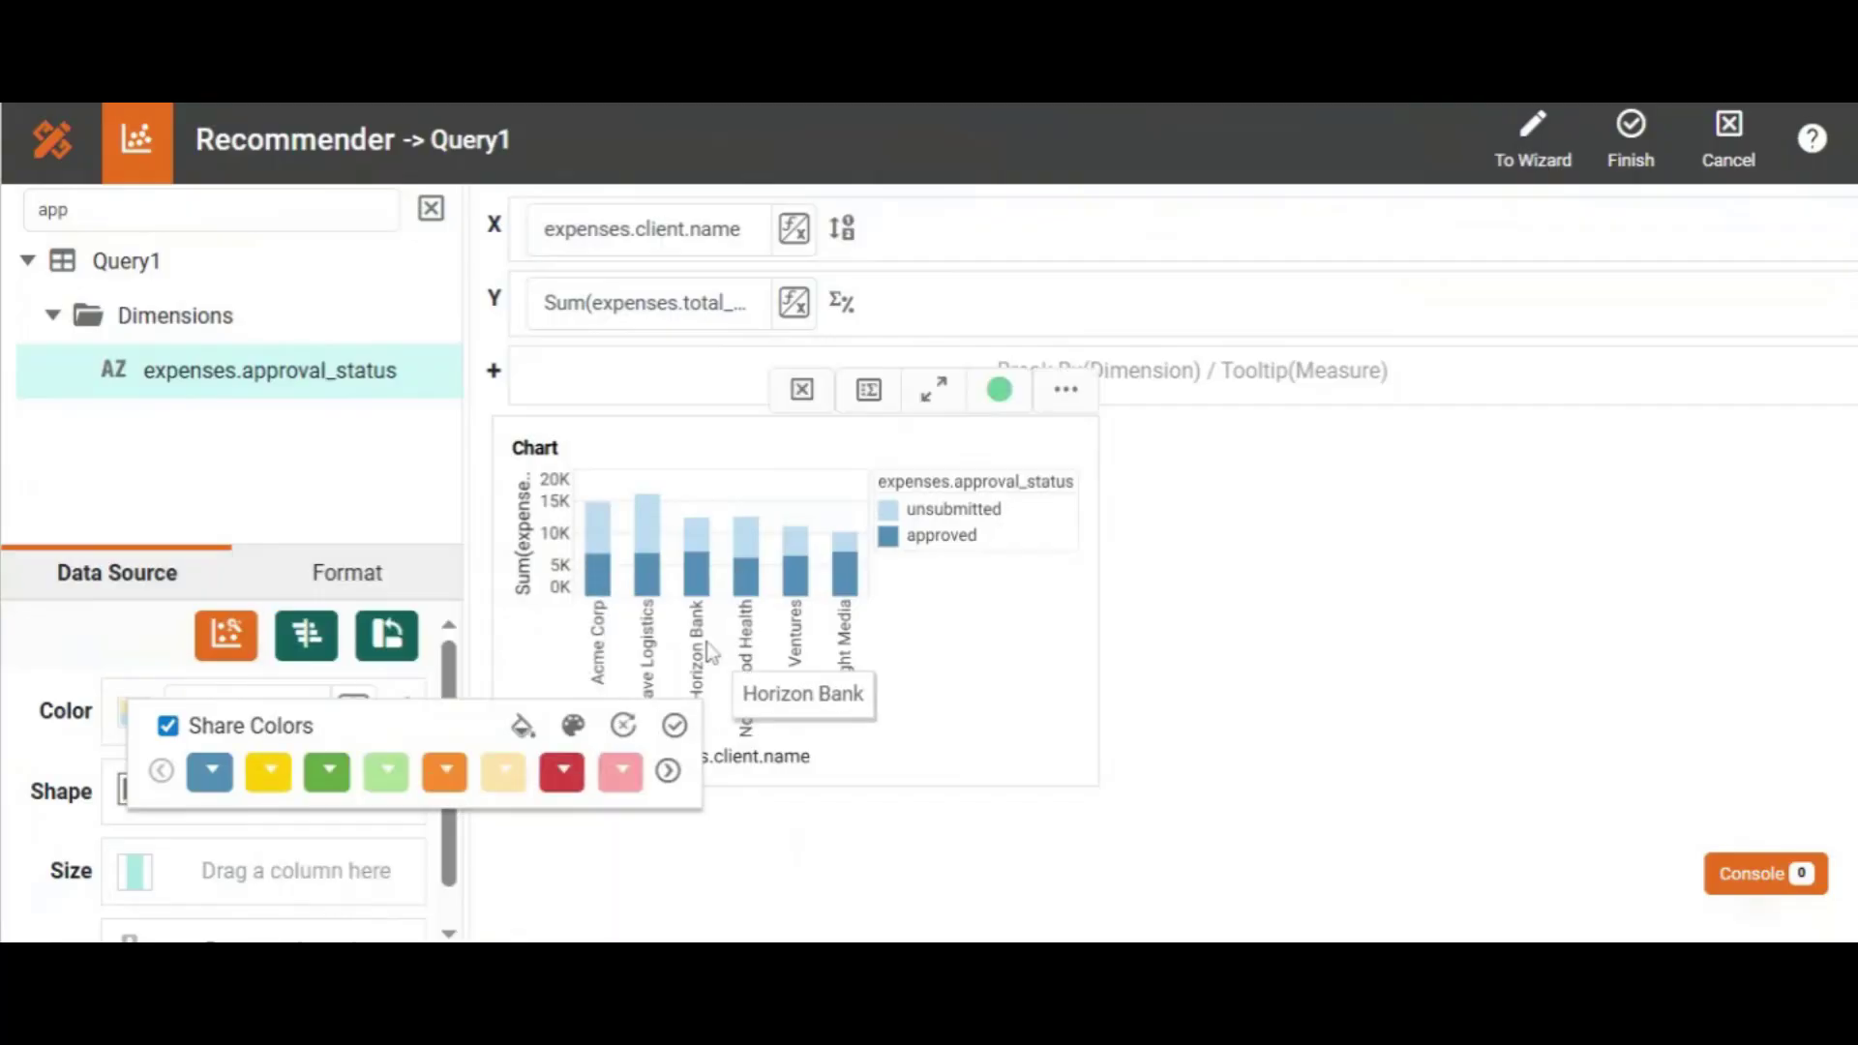
click(675, 726)
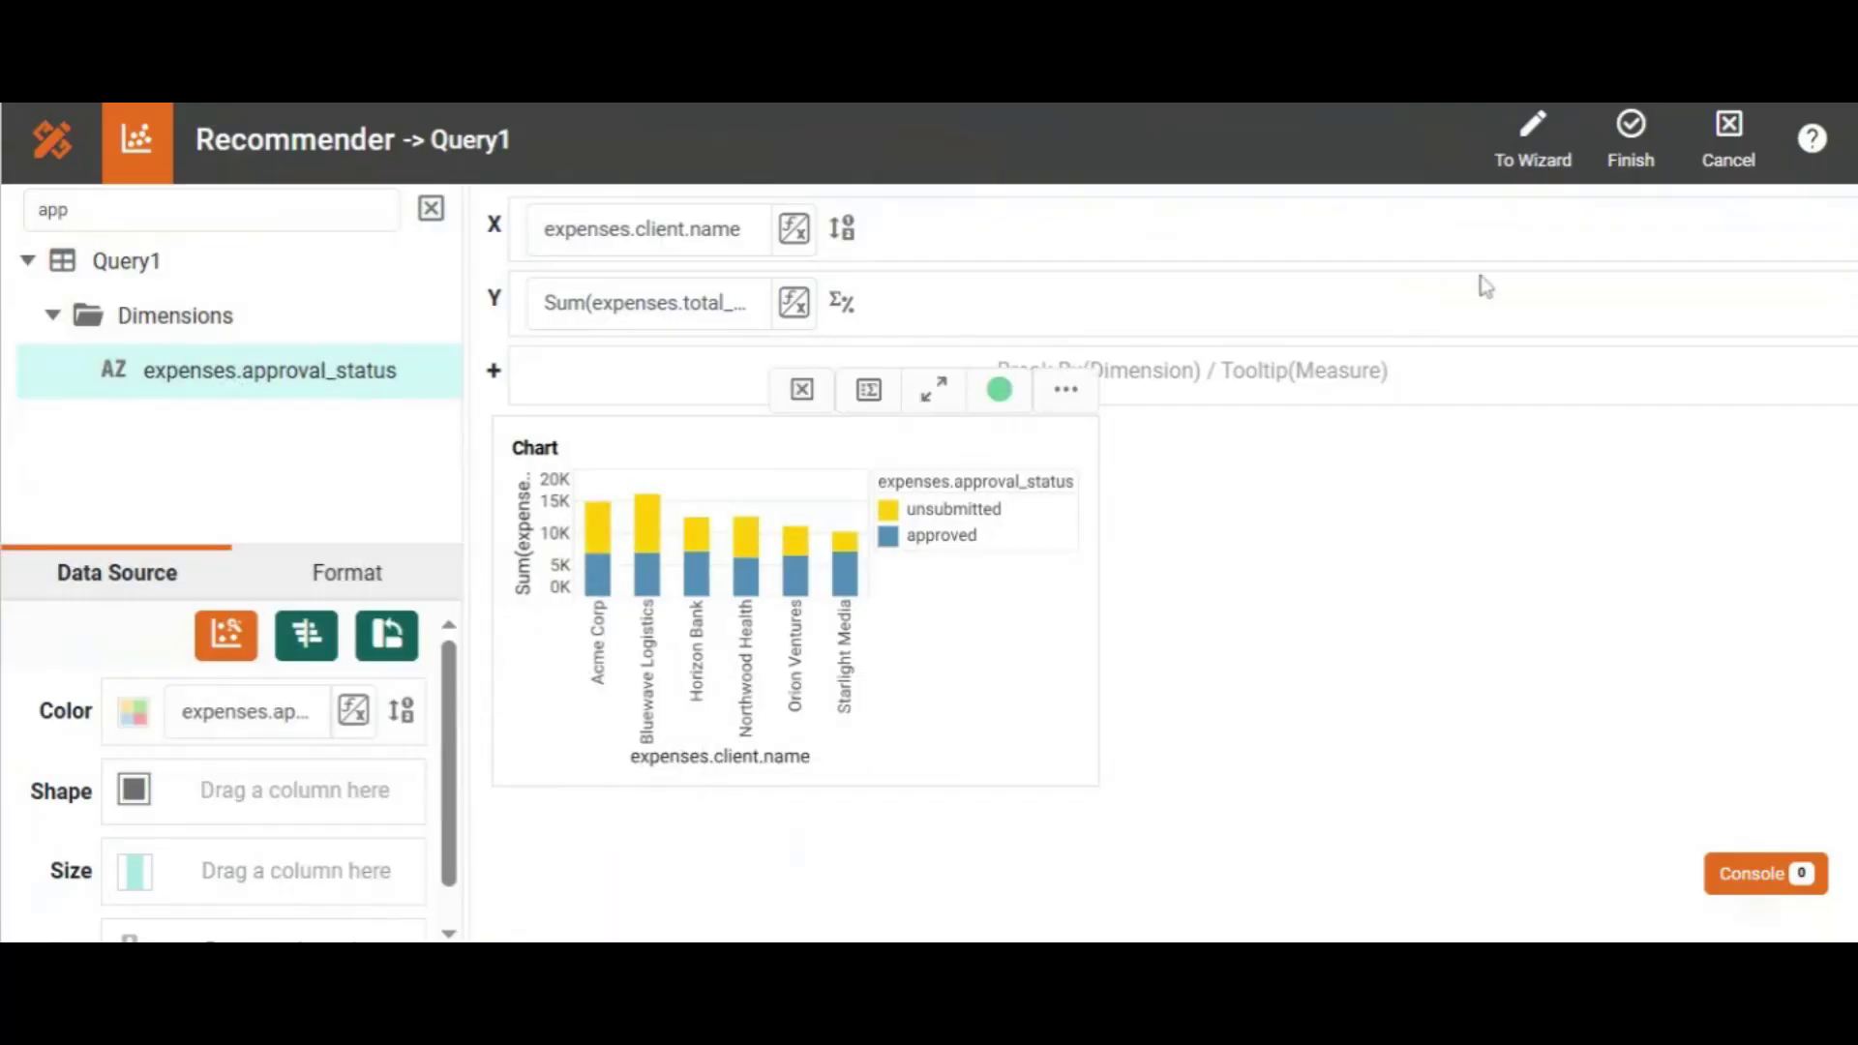
click(1631, 130)
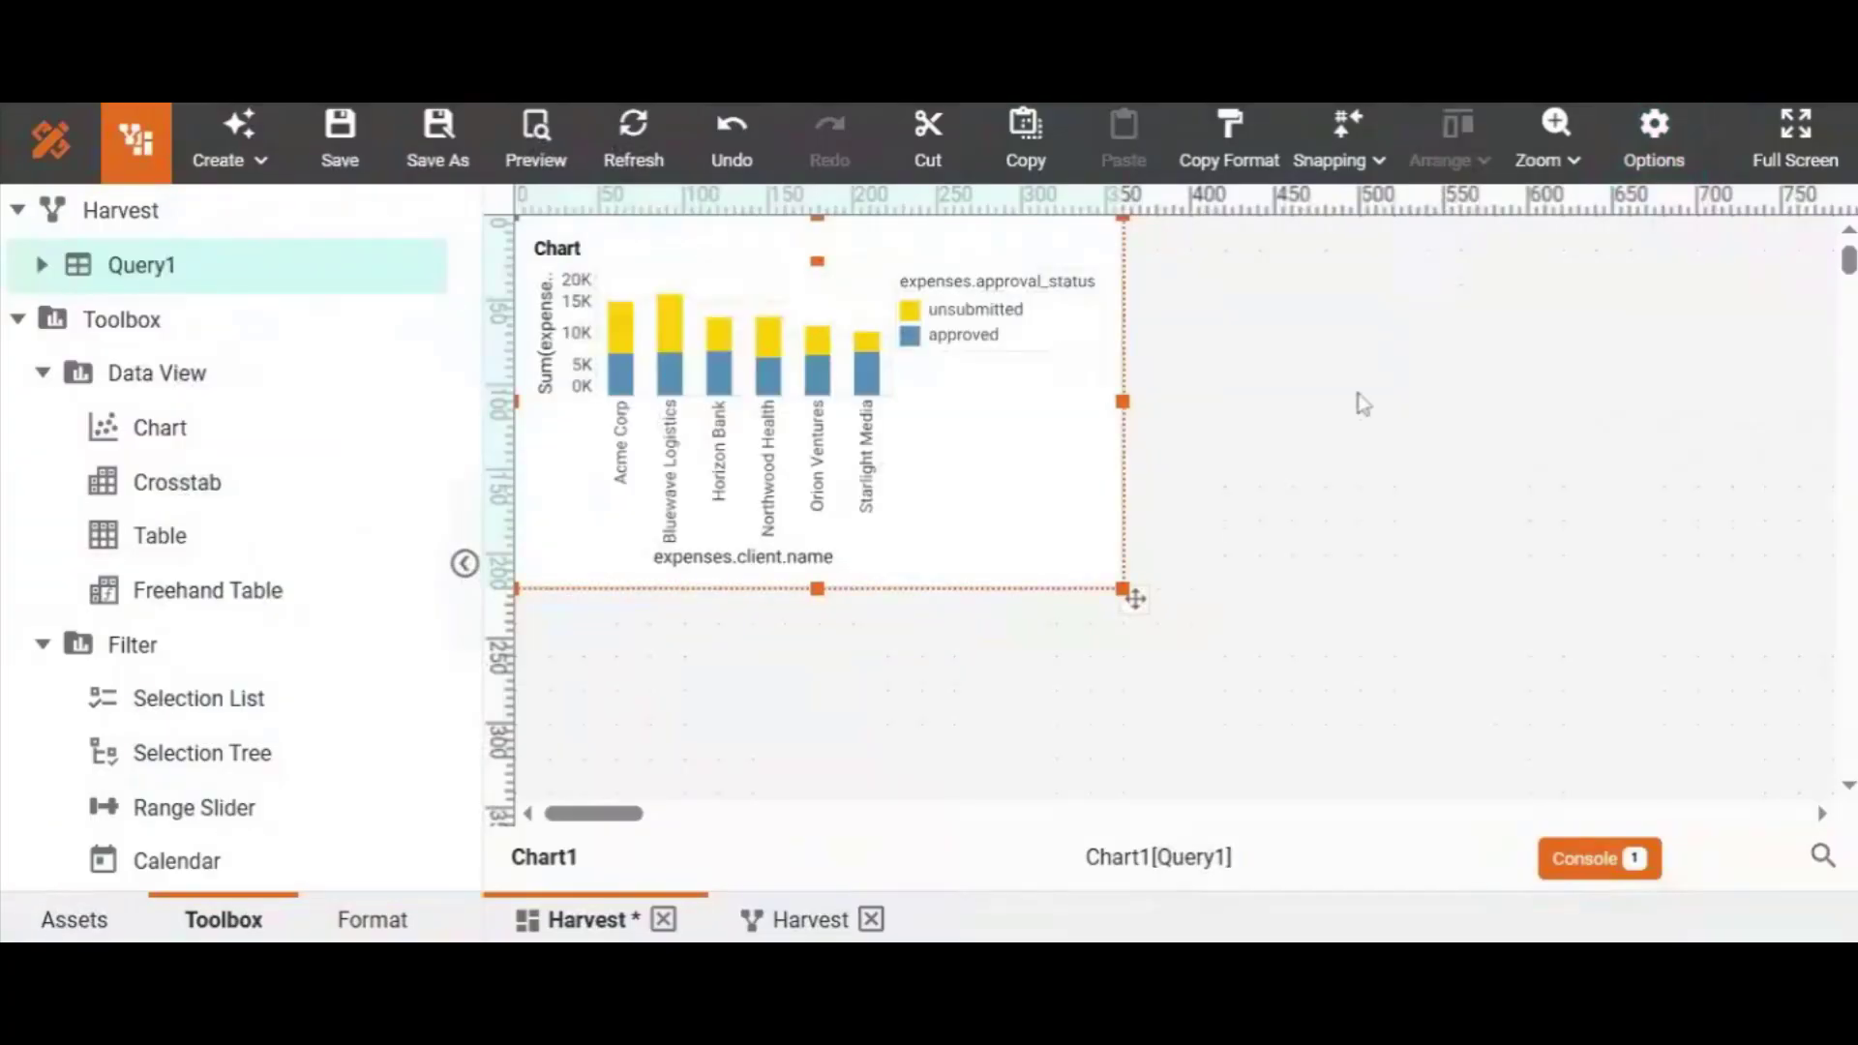
- Widen the chart's plot area by narrowing the approval status legend, and deselect the chart
mouse_move(978, 336)
drag(903, 531, 962, 530)
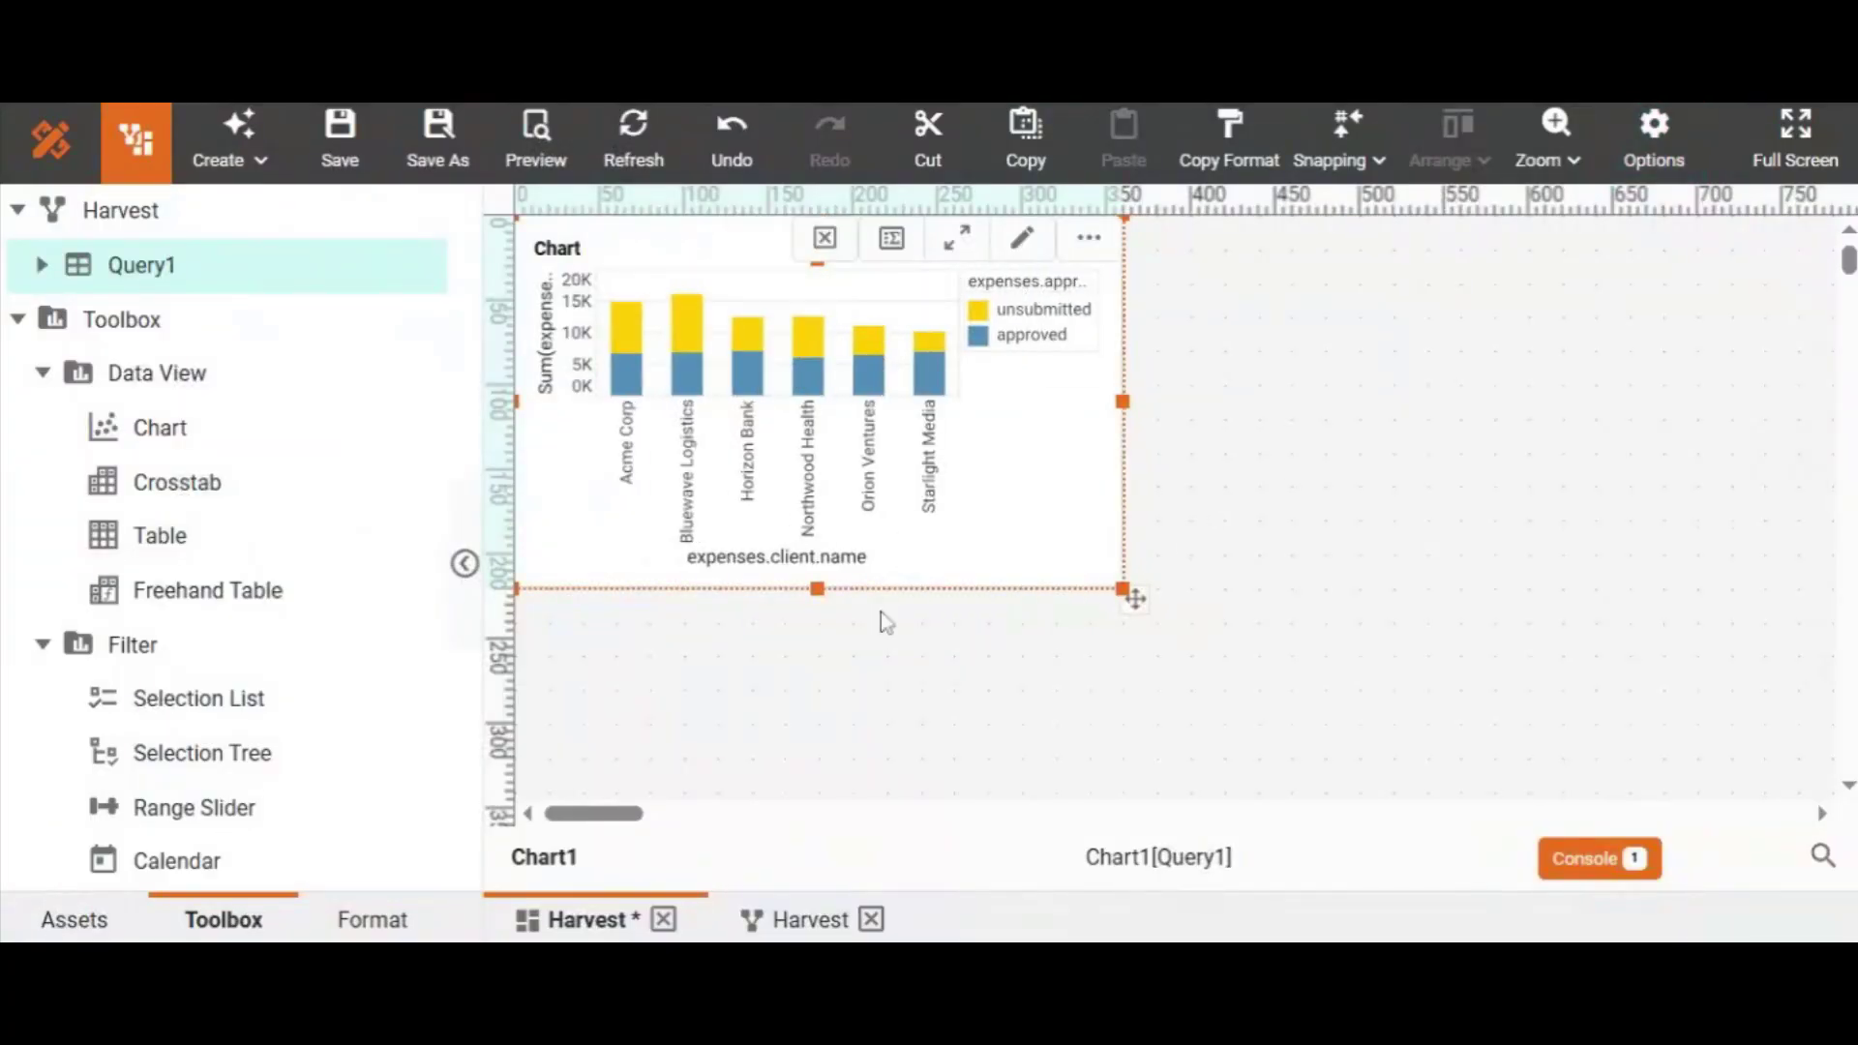
click(1368, 530)
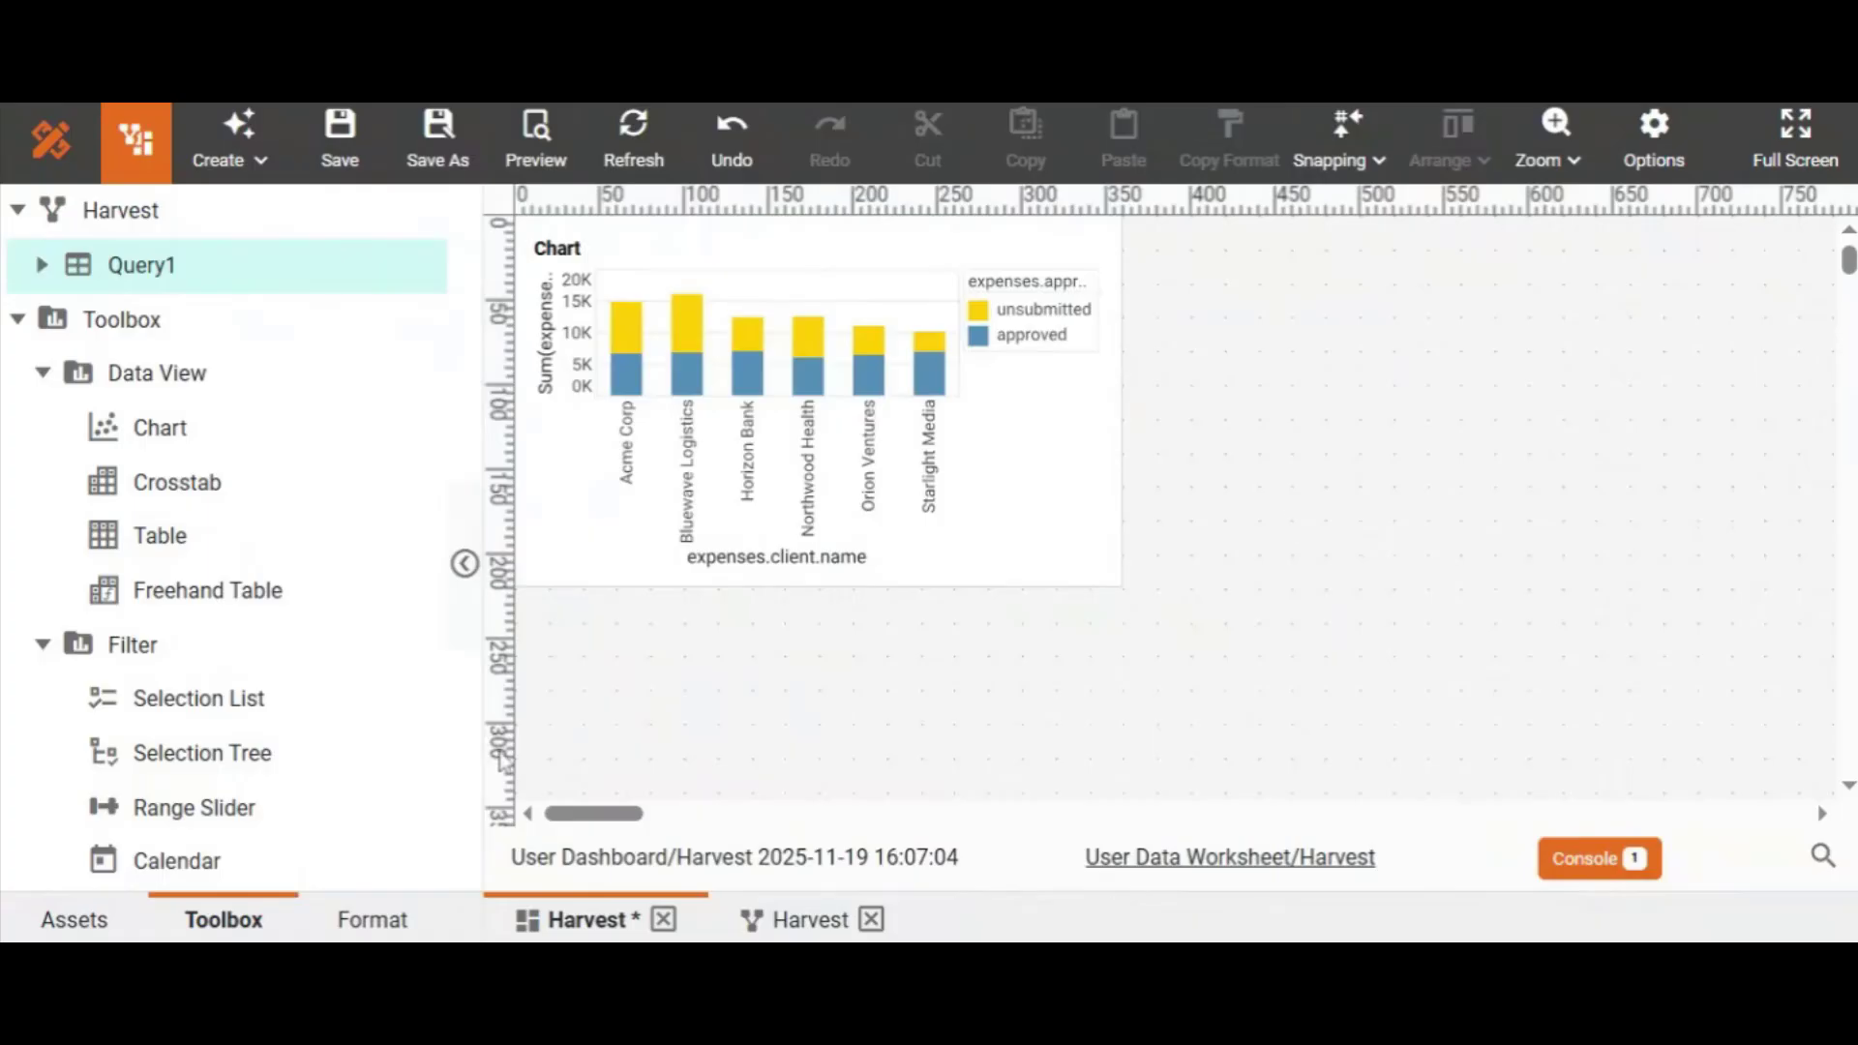
- Add a table beside the chart with the Move component here layout option, and shorten it to the chart's height
drag(203, 547, 1129, 221)
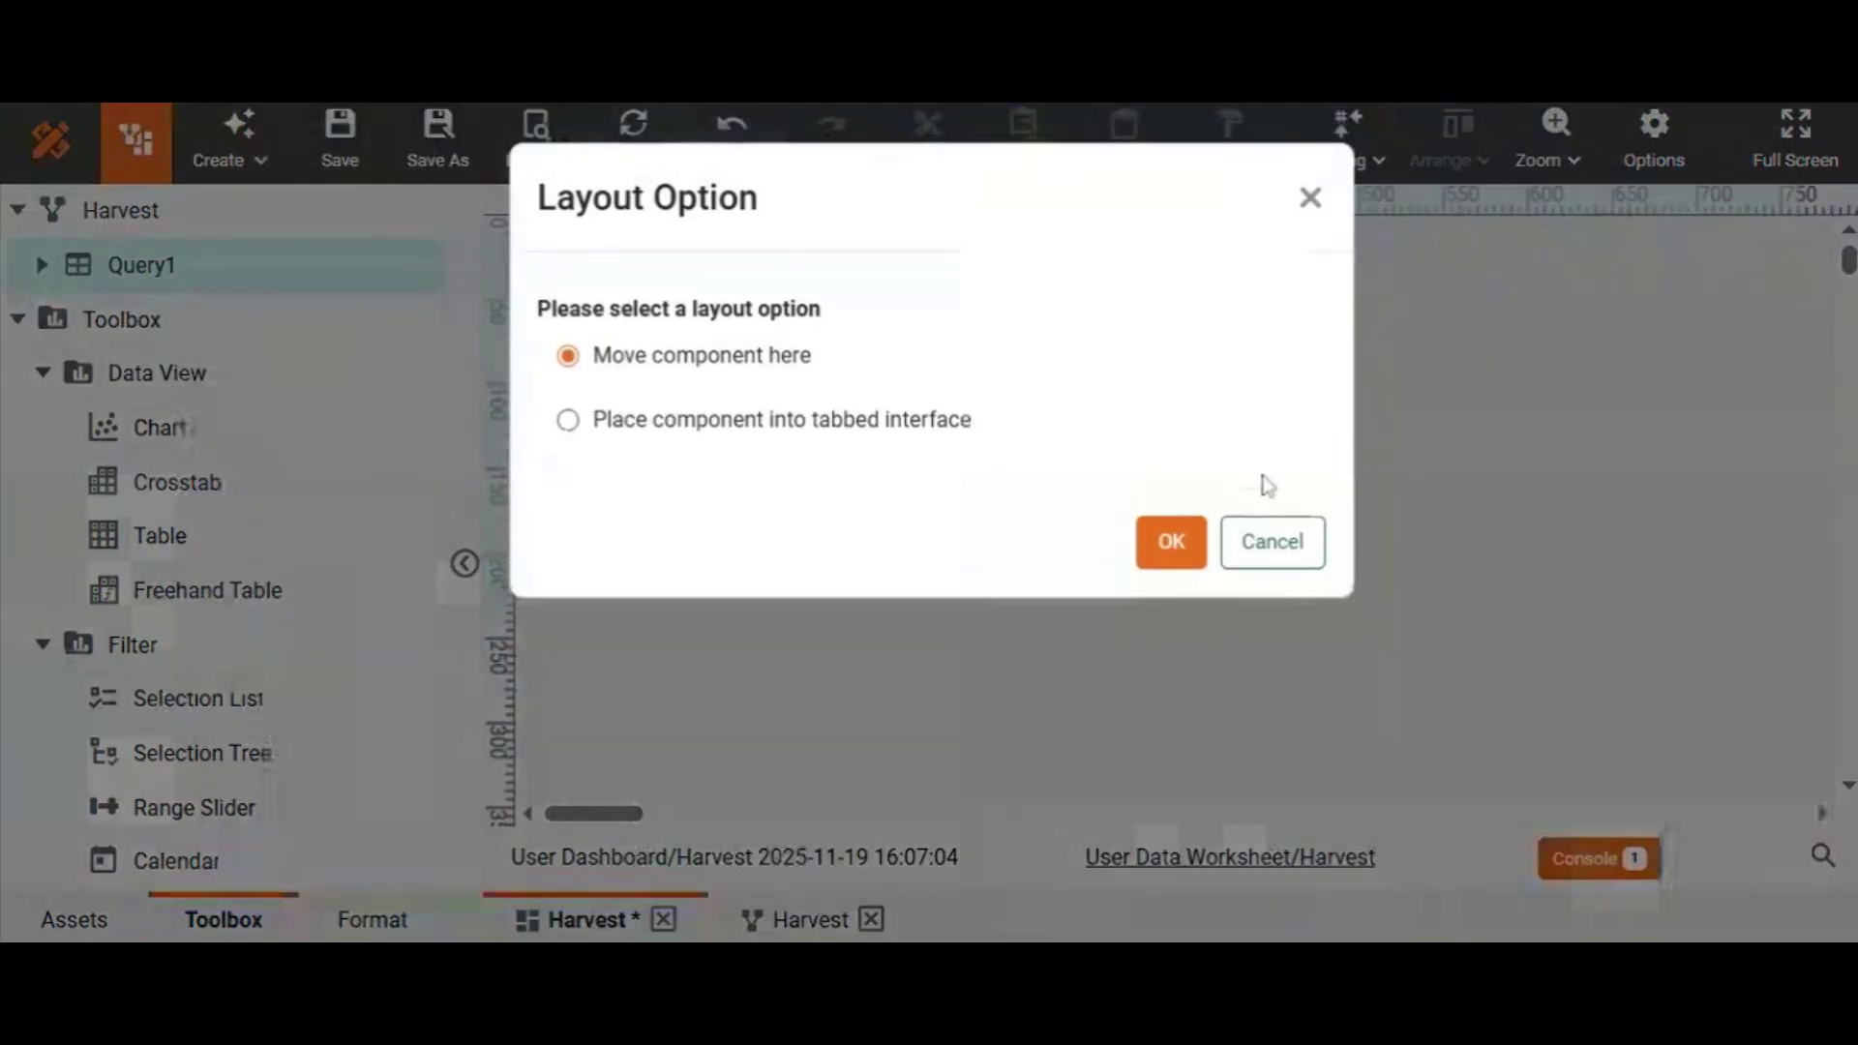
click(1185, 543)
click(1386, 519)
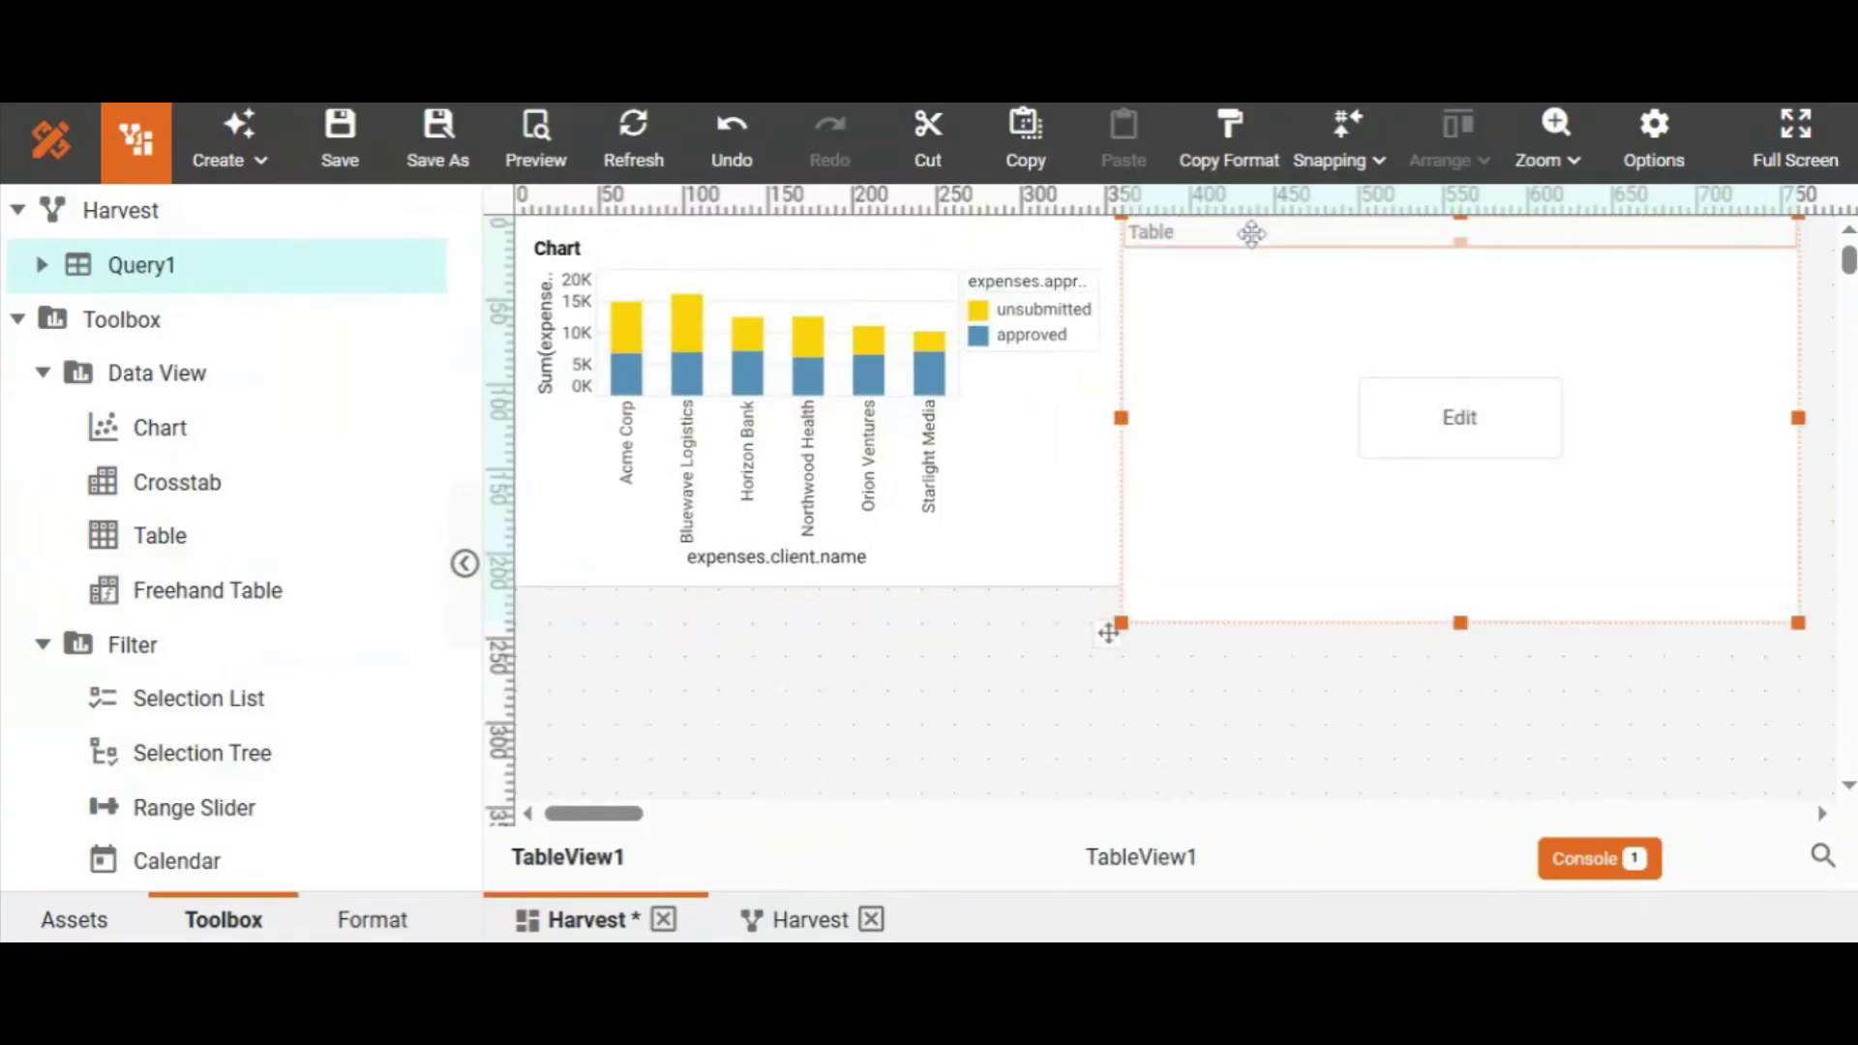
drag(1468, 624, 1460, 597)
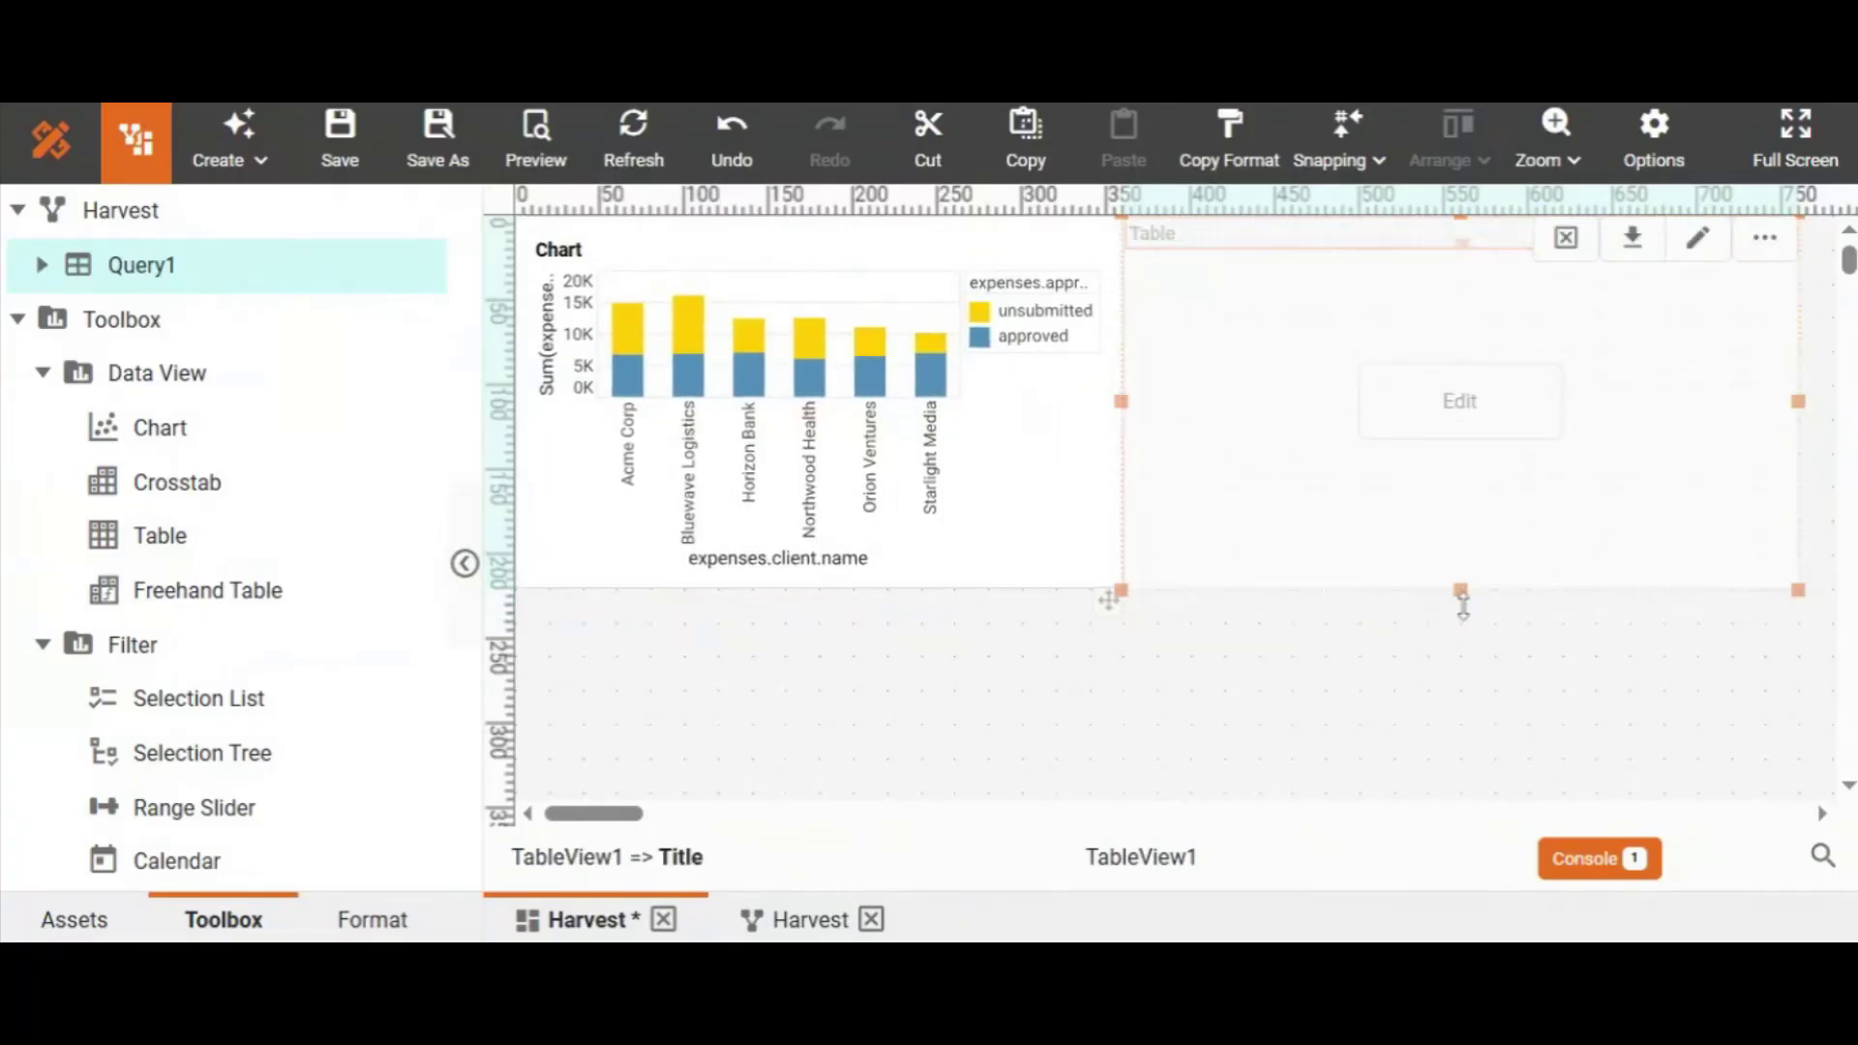
- Open the new table for editing, find expenses.client.name in Query1, and add it as a details column
click(1460, 403)
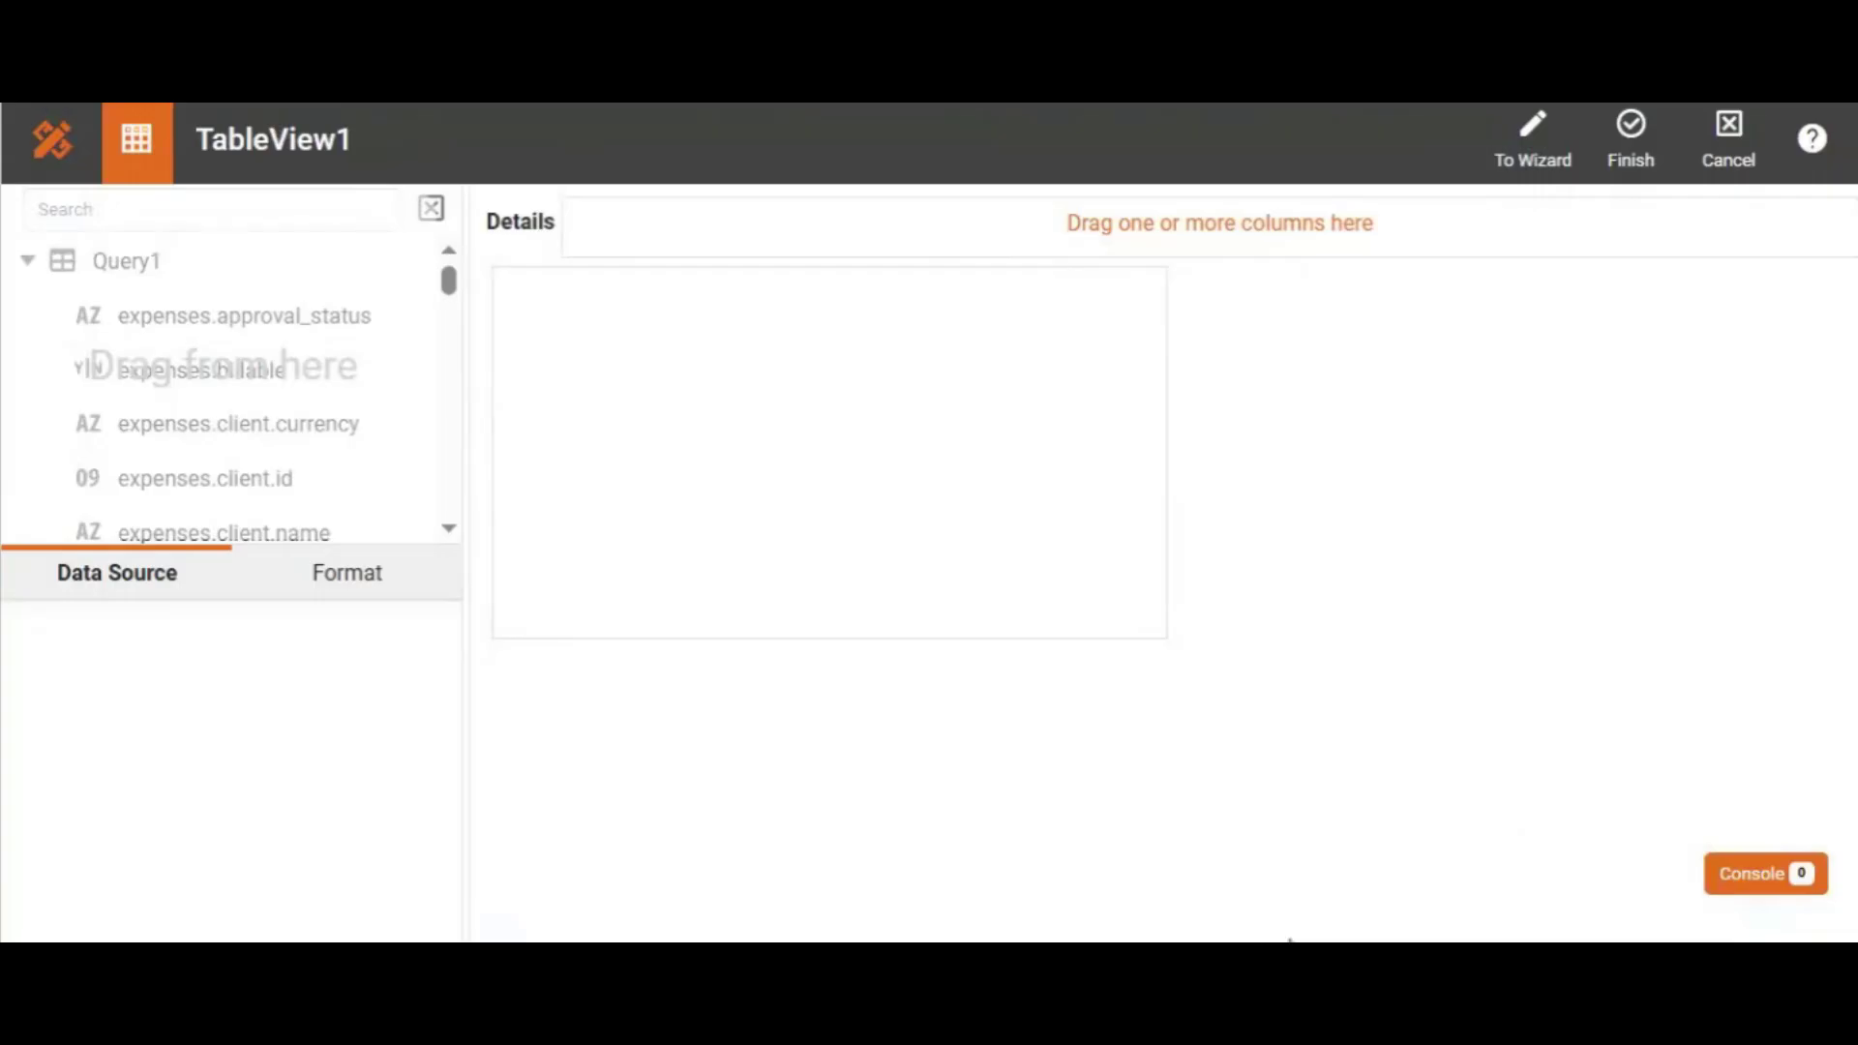
click(213, 209)
text(na)
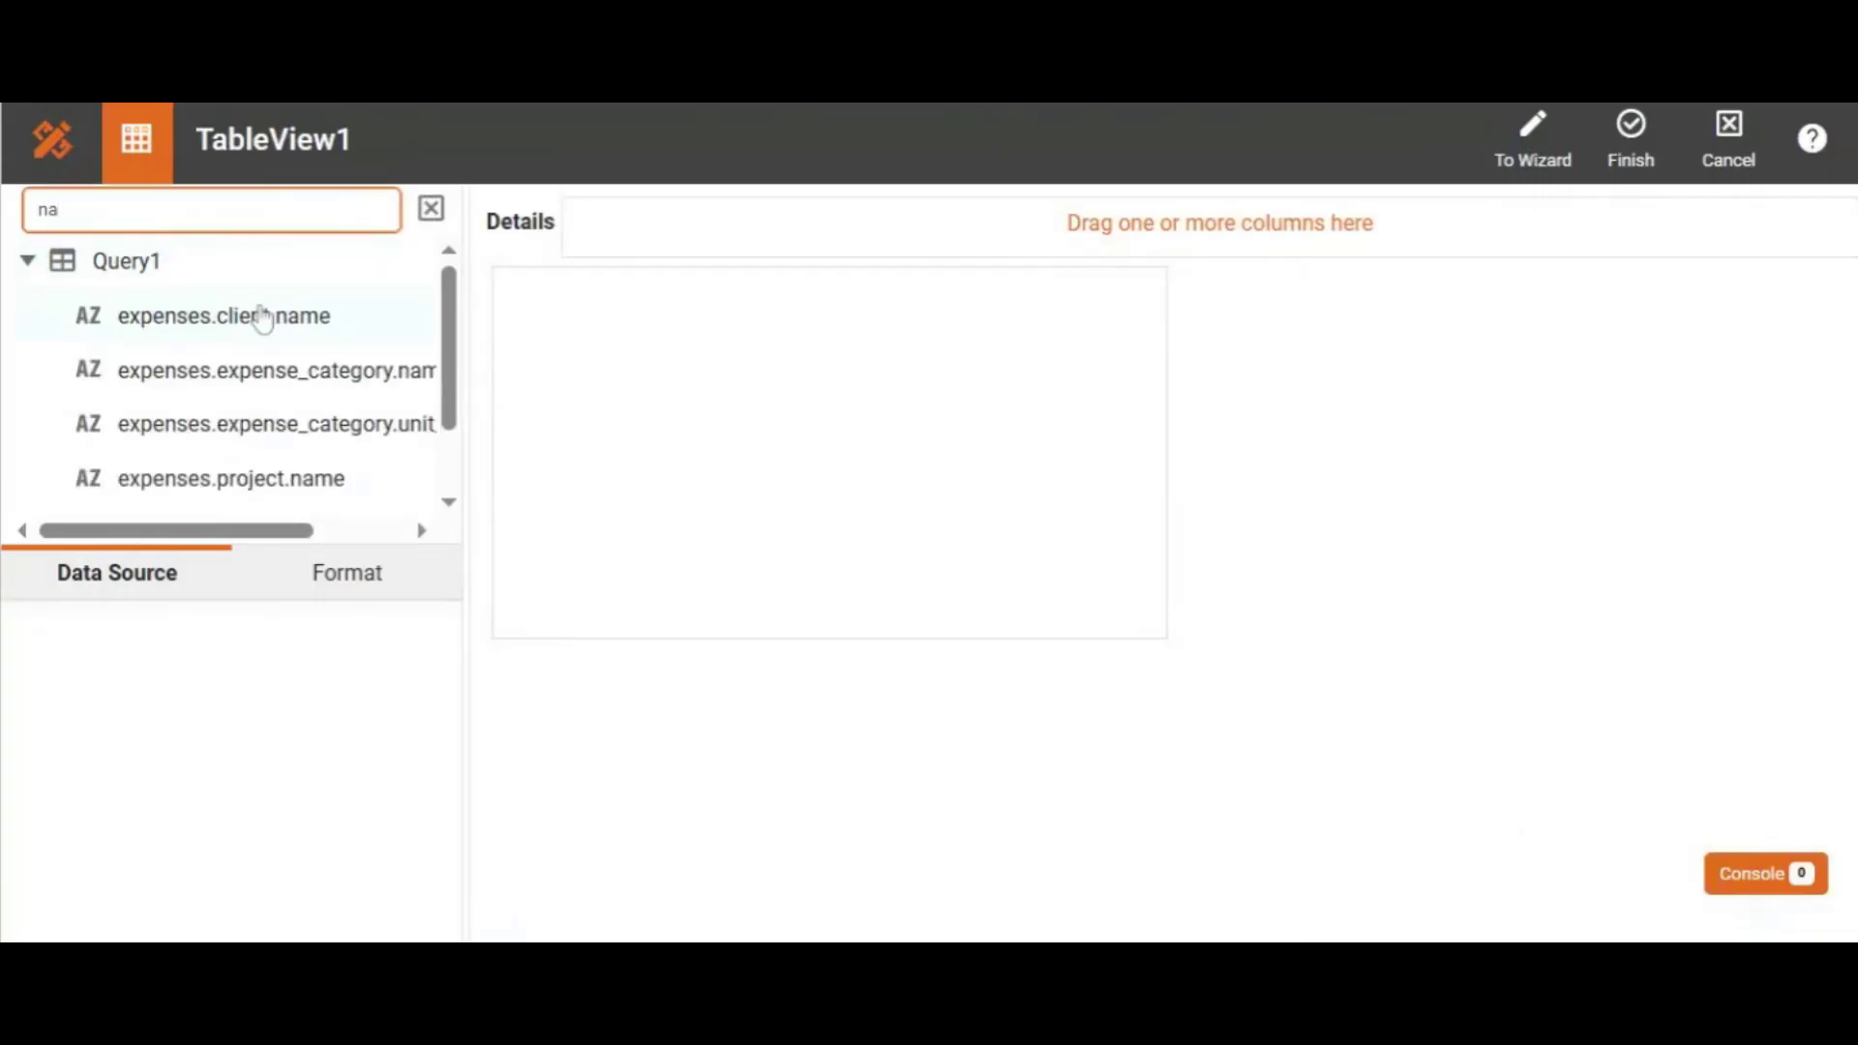
drag(262, 316, 660, 246)
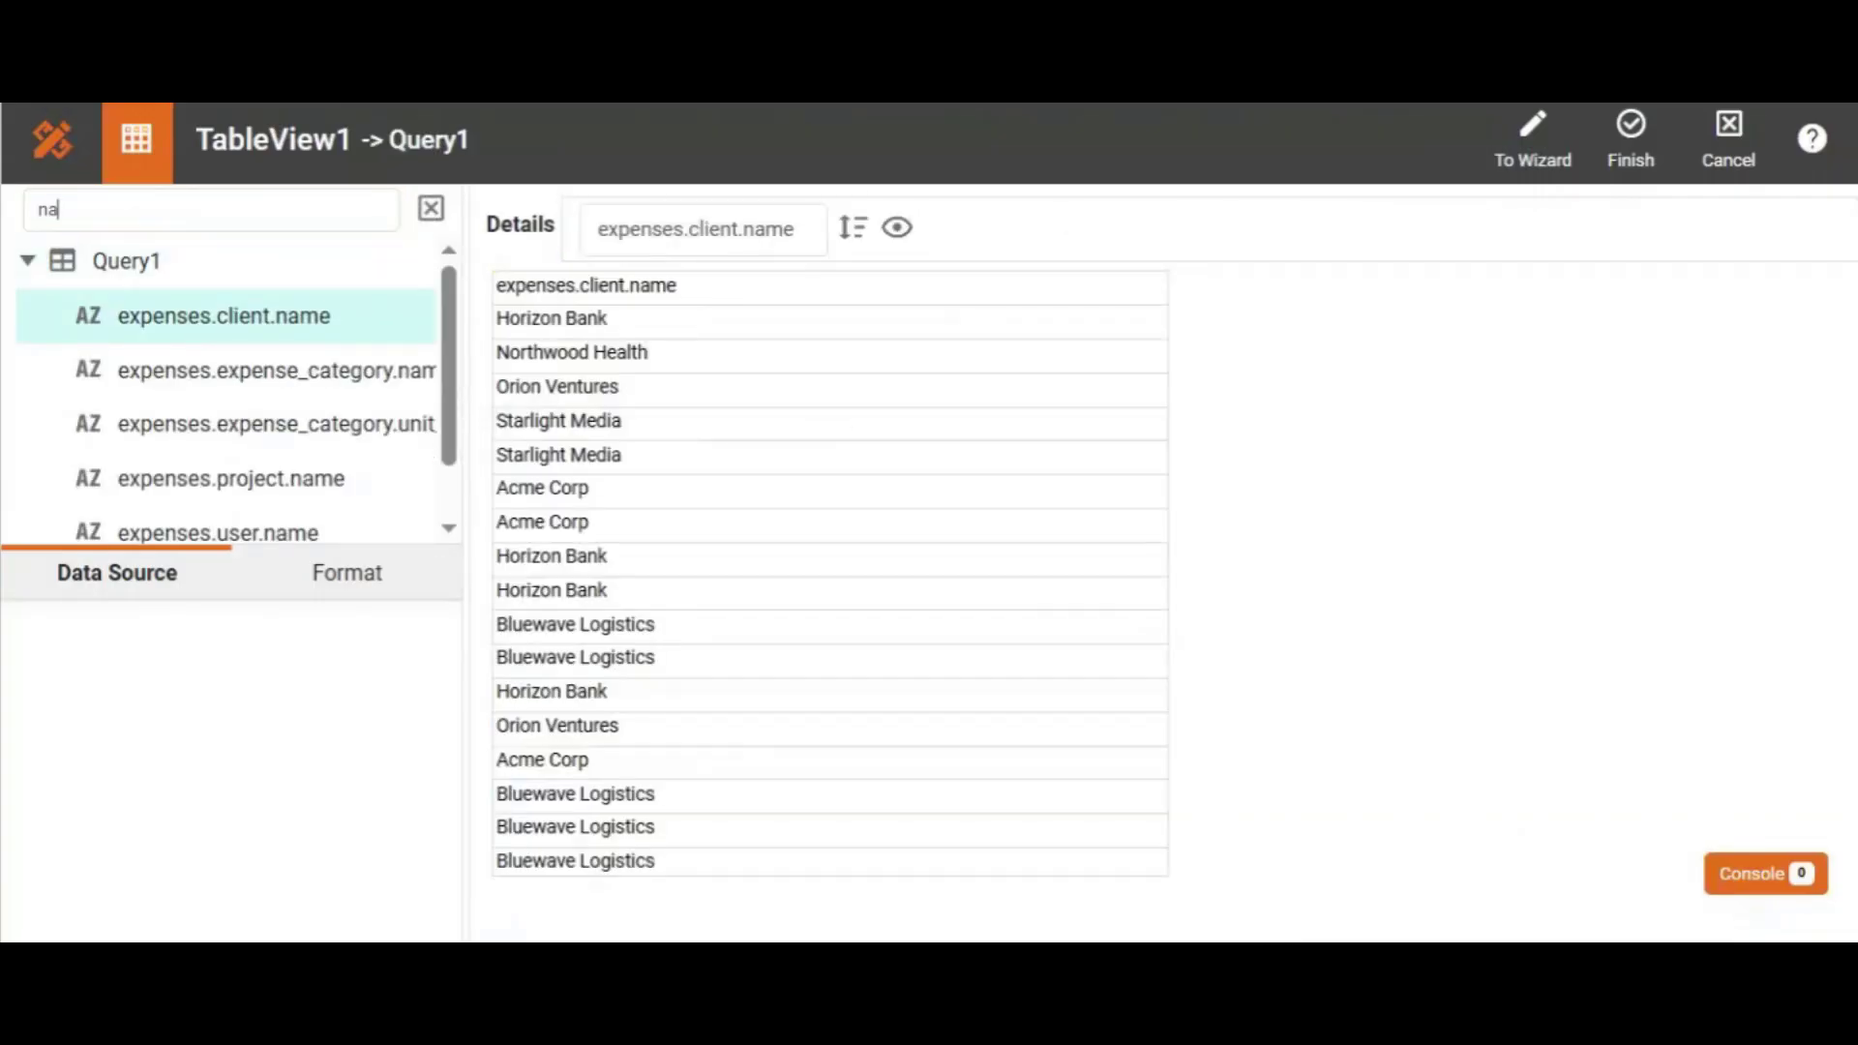
- Find the expenses.project.name field and add it as the table's second details column
click(58, 209)
key(BackSpace)
key(BackSpace)
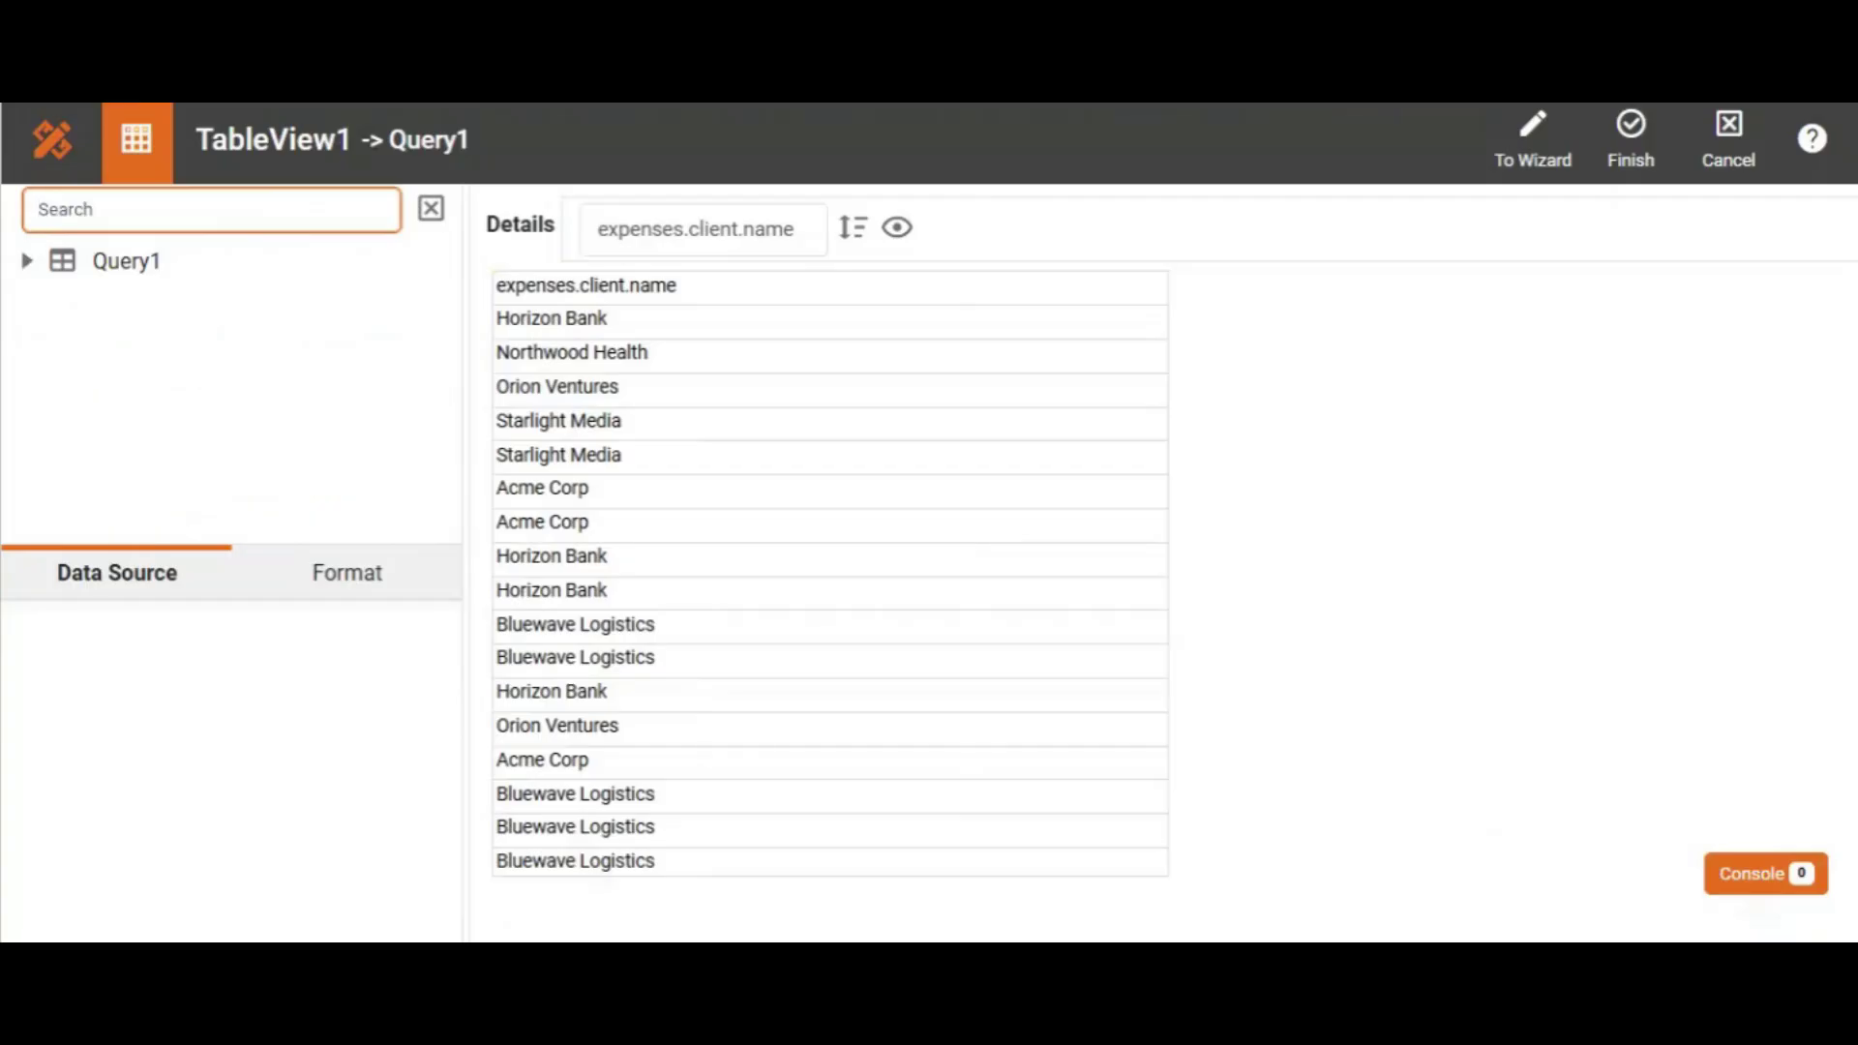
text(na)
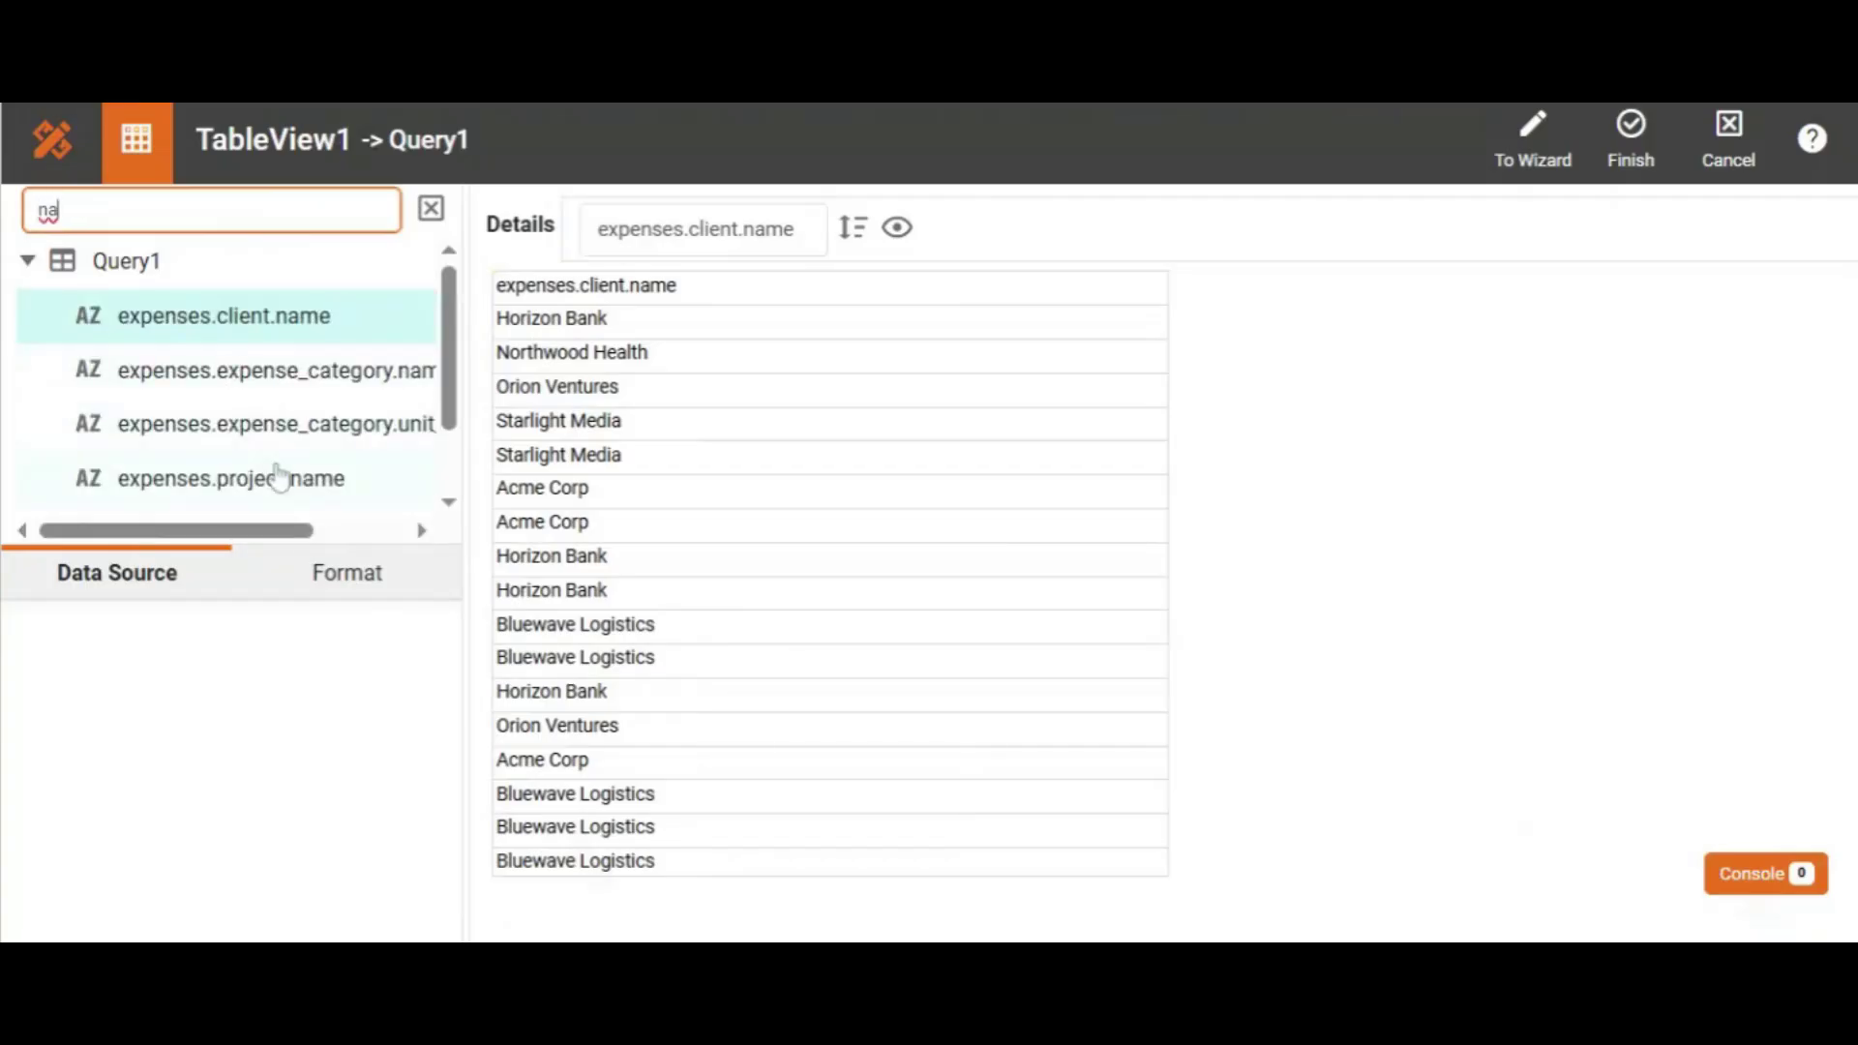
drag(287, 476, 1025, 307)
drag(970, 261, 967, 258)
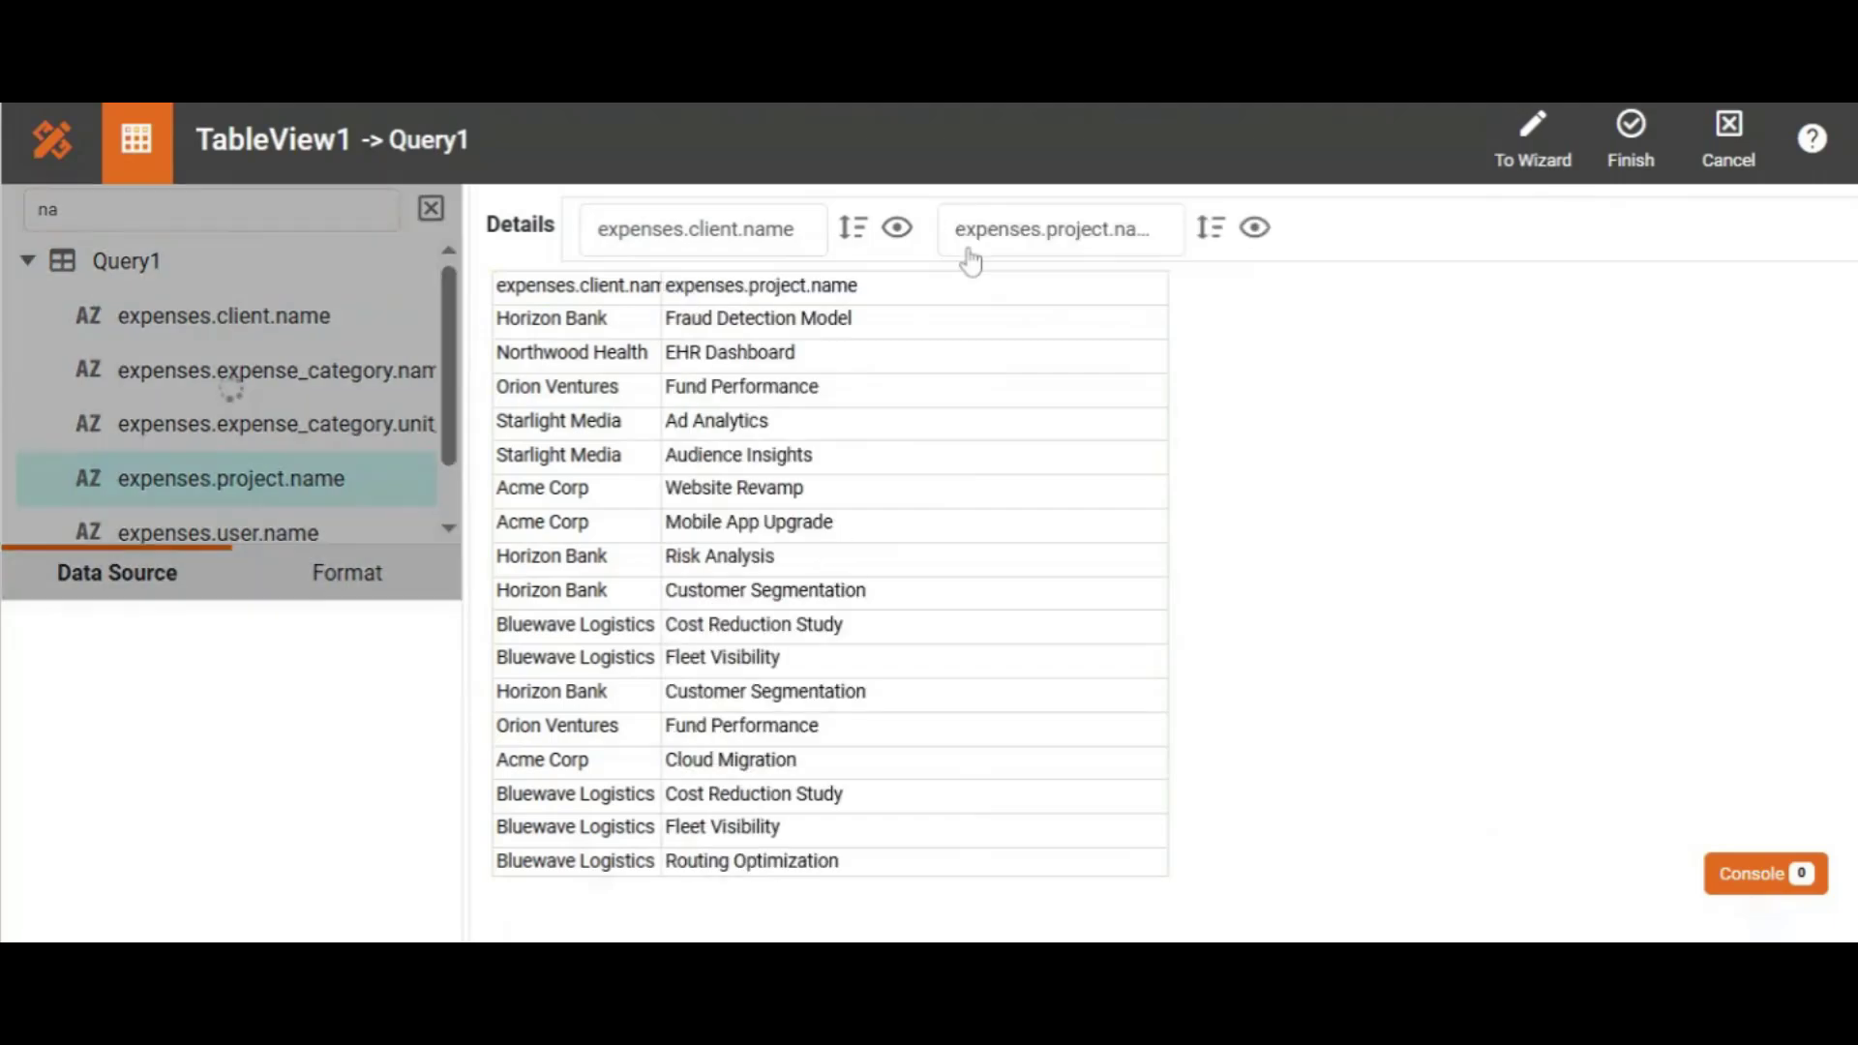
- Find the expenses.expense_category.name field and add it as the table's third details column
double_click(48, 209)
text(ca)
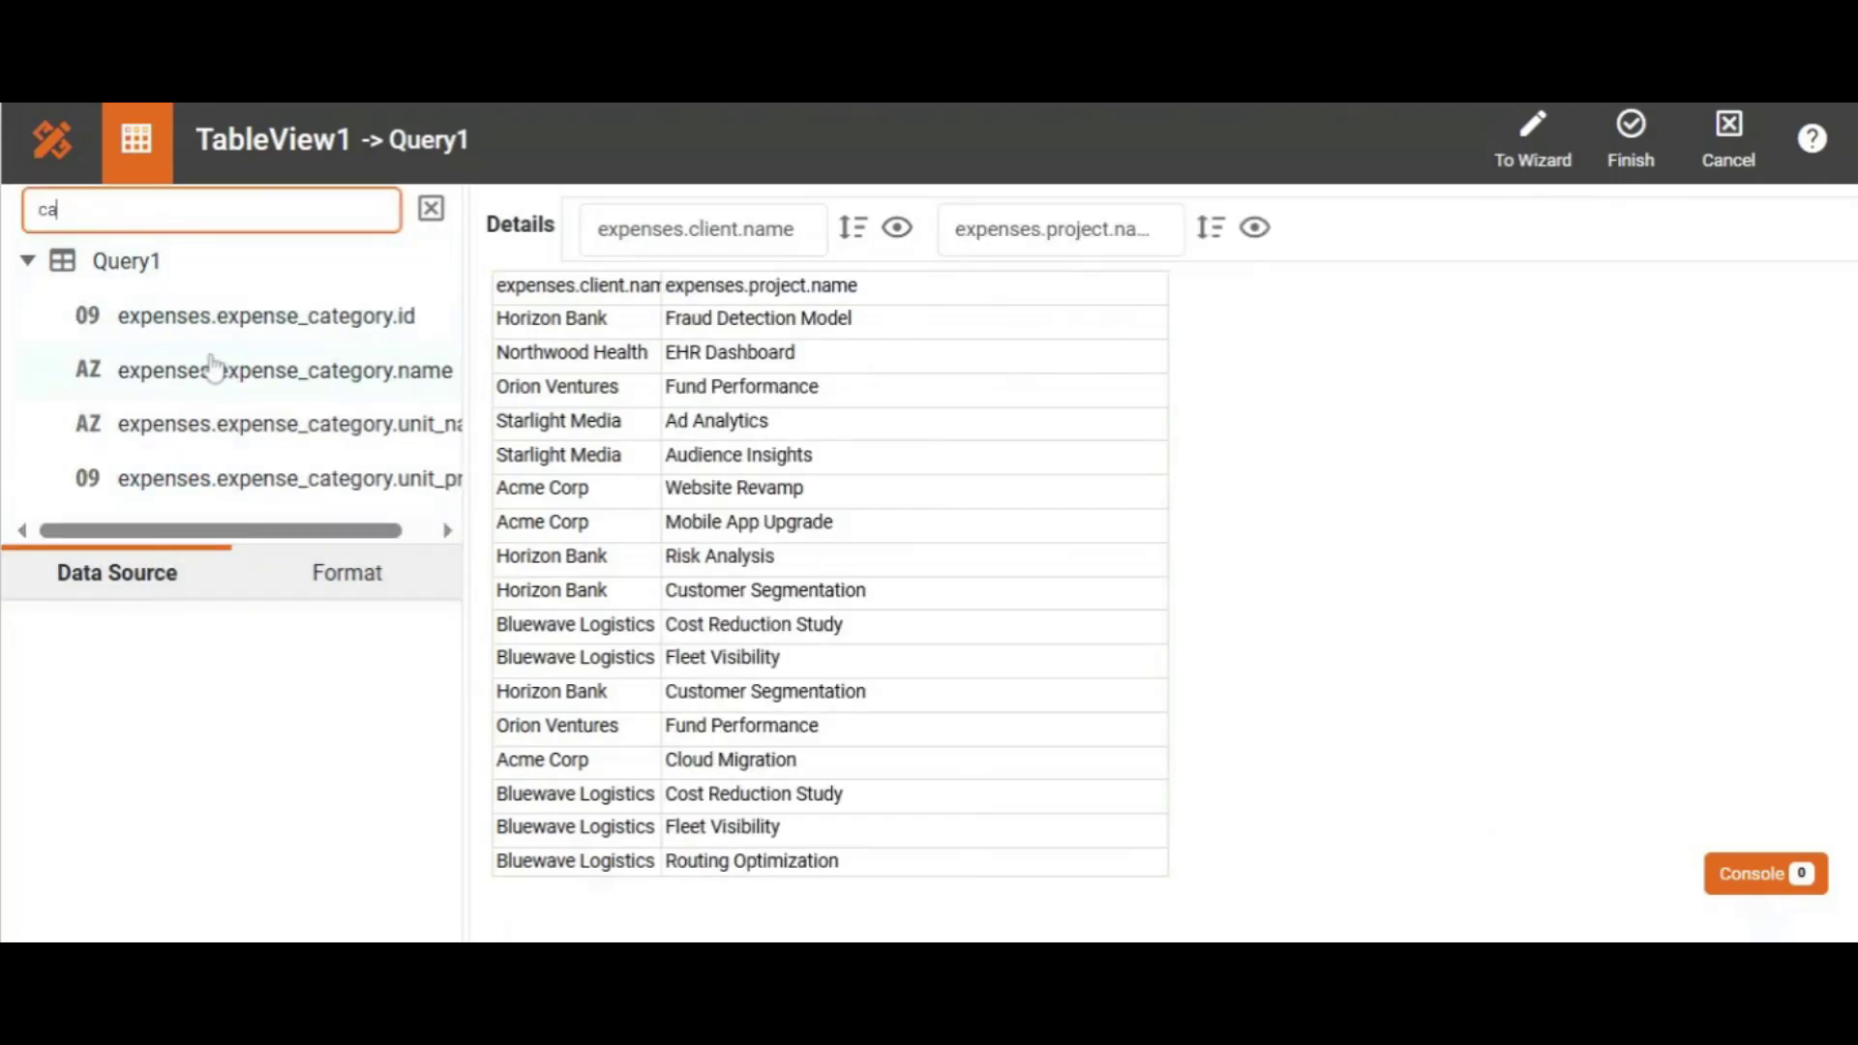
drag(227, 368, 1470, 247)
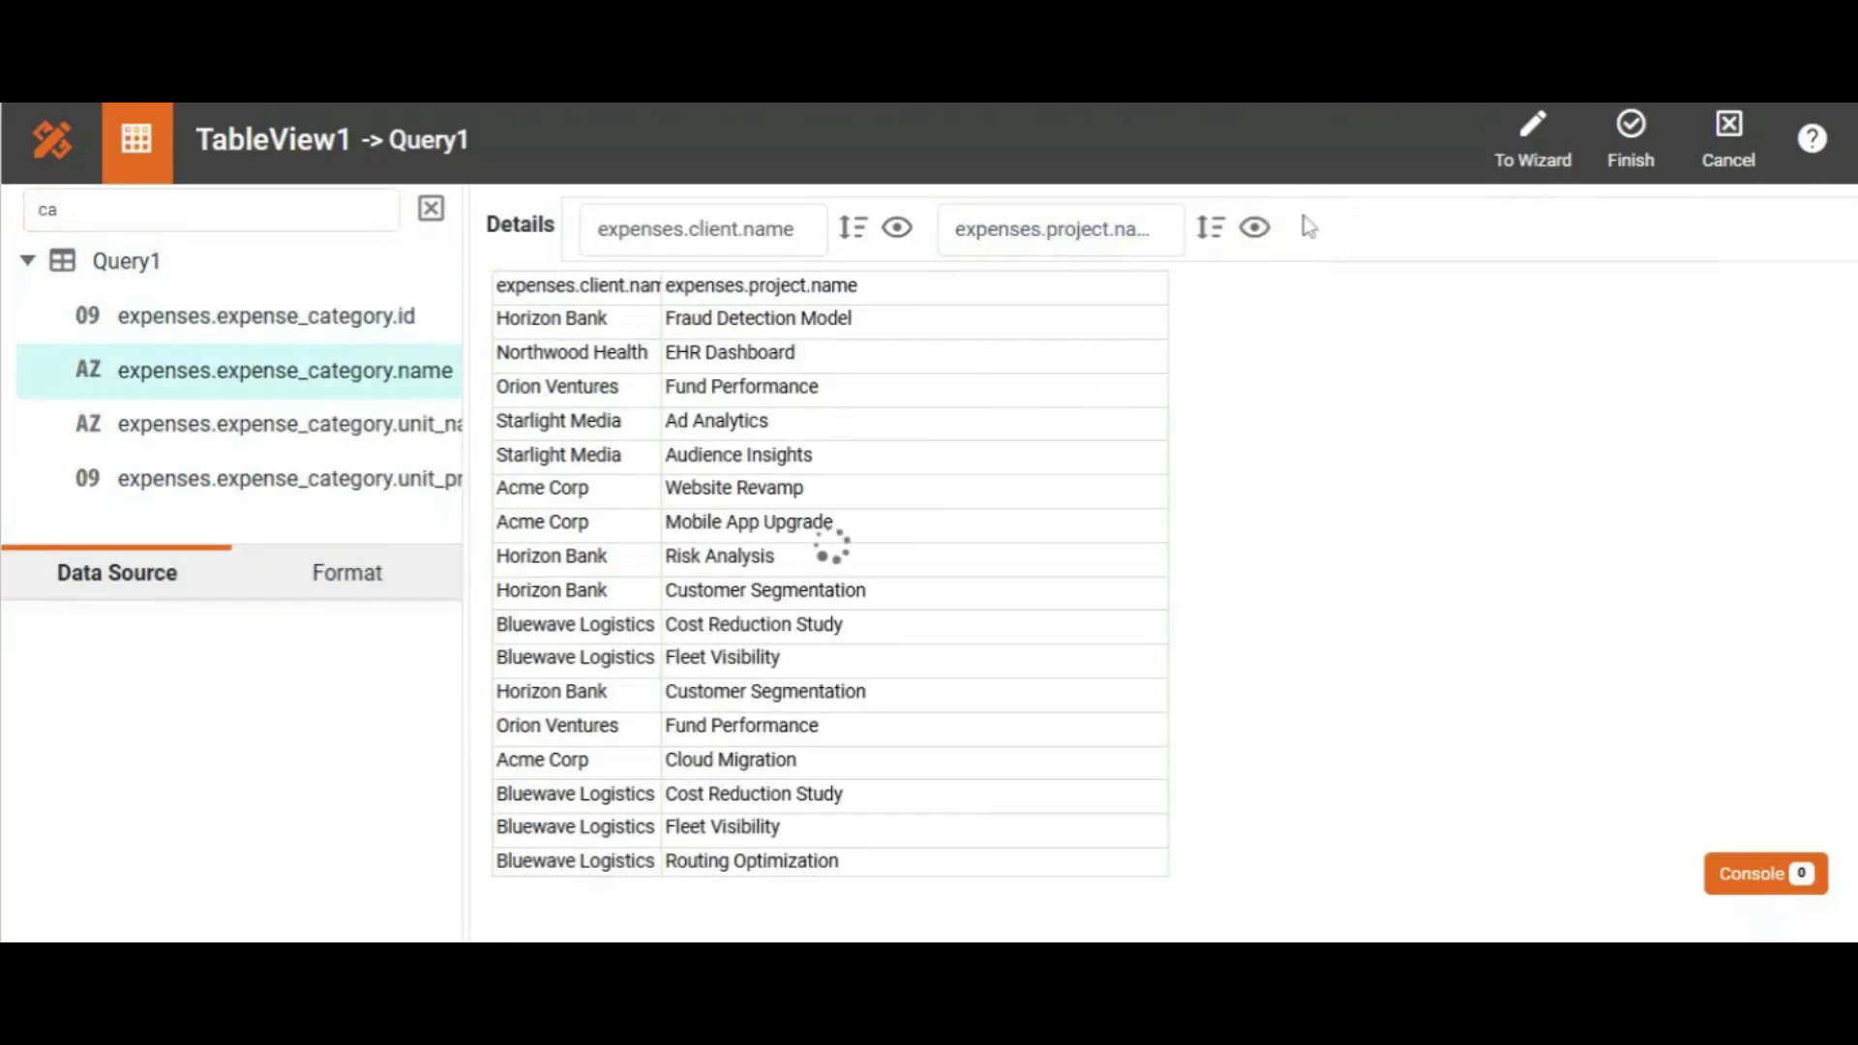
- Find the expenses.total_cost field, add it as the table's fourth details column, and finish editing the table
double_click(43, 208)
key(BackSpace)
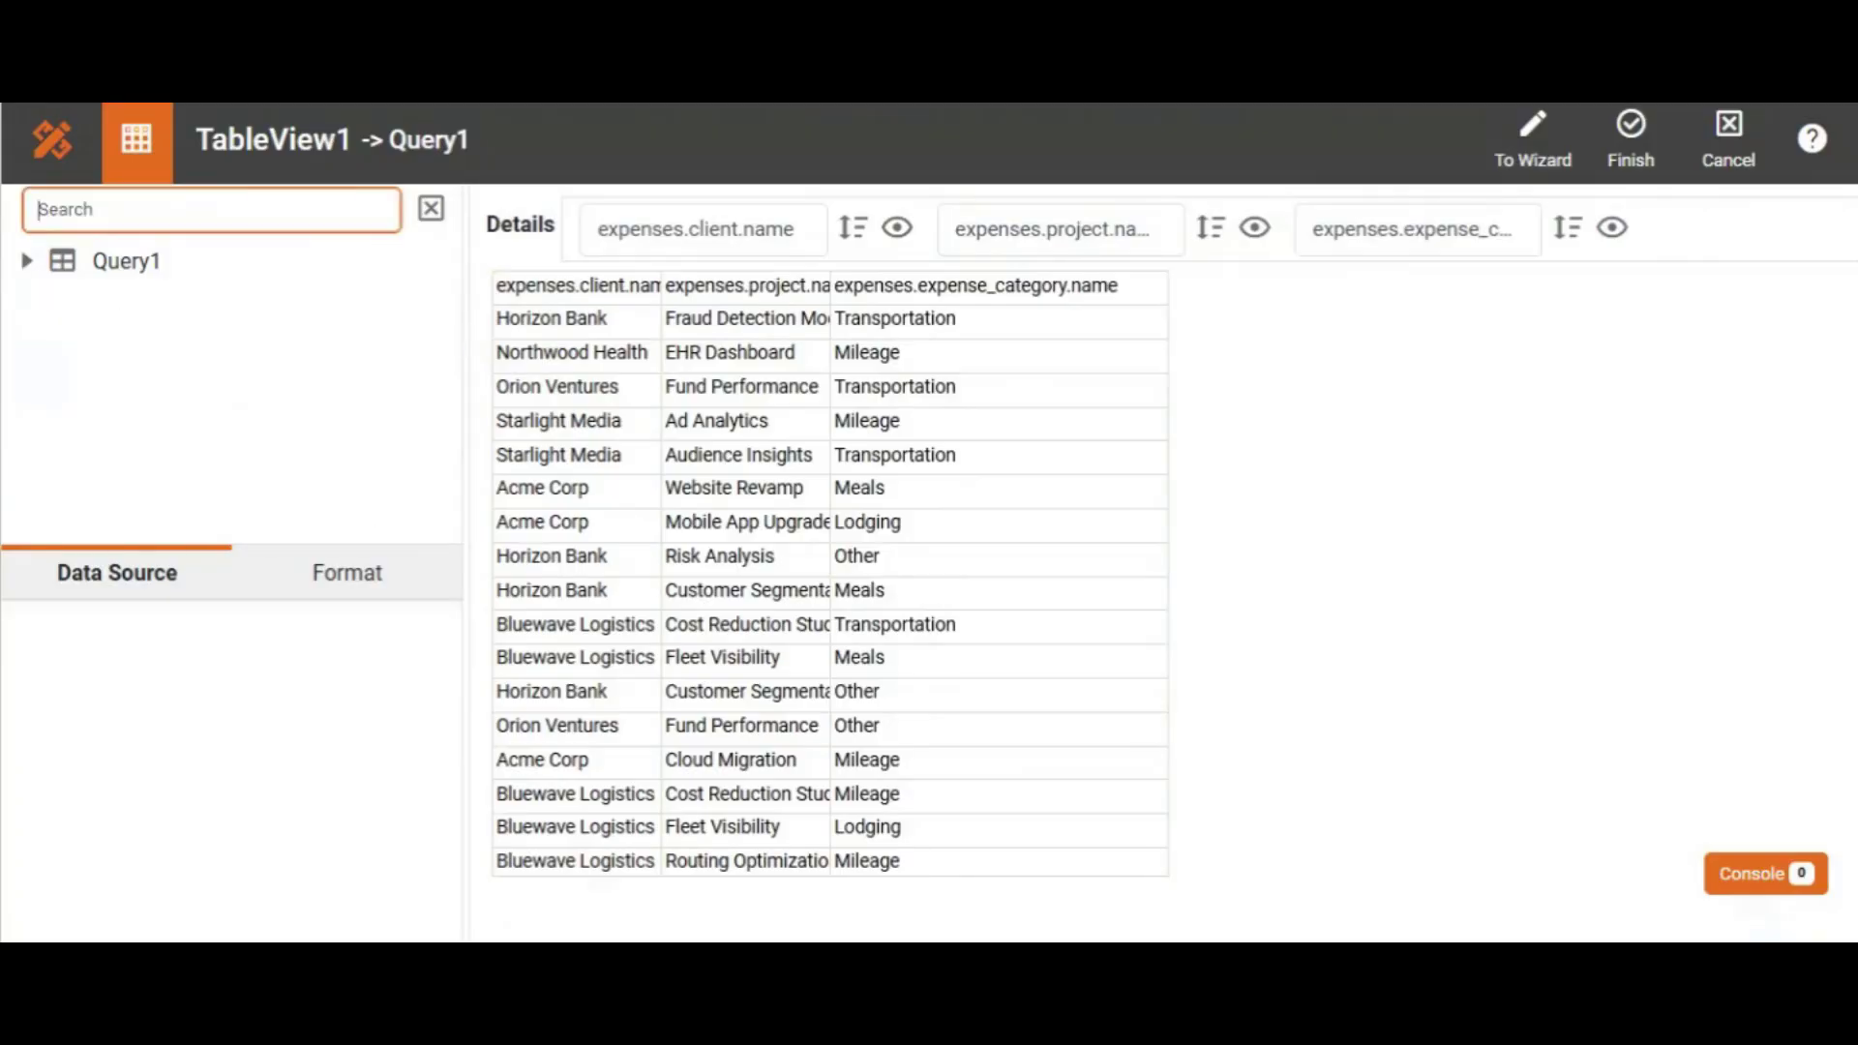
text(tot)
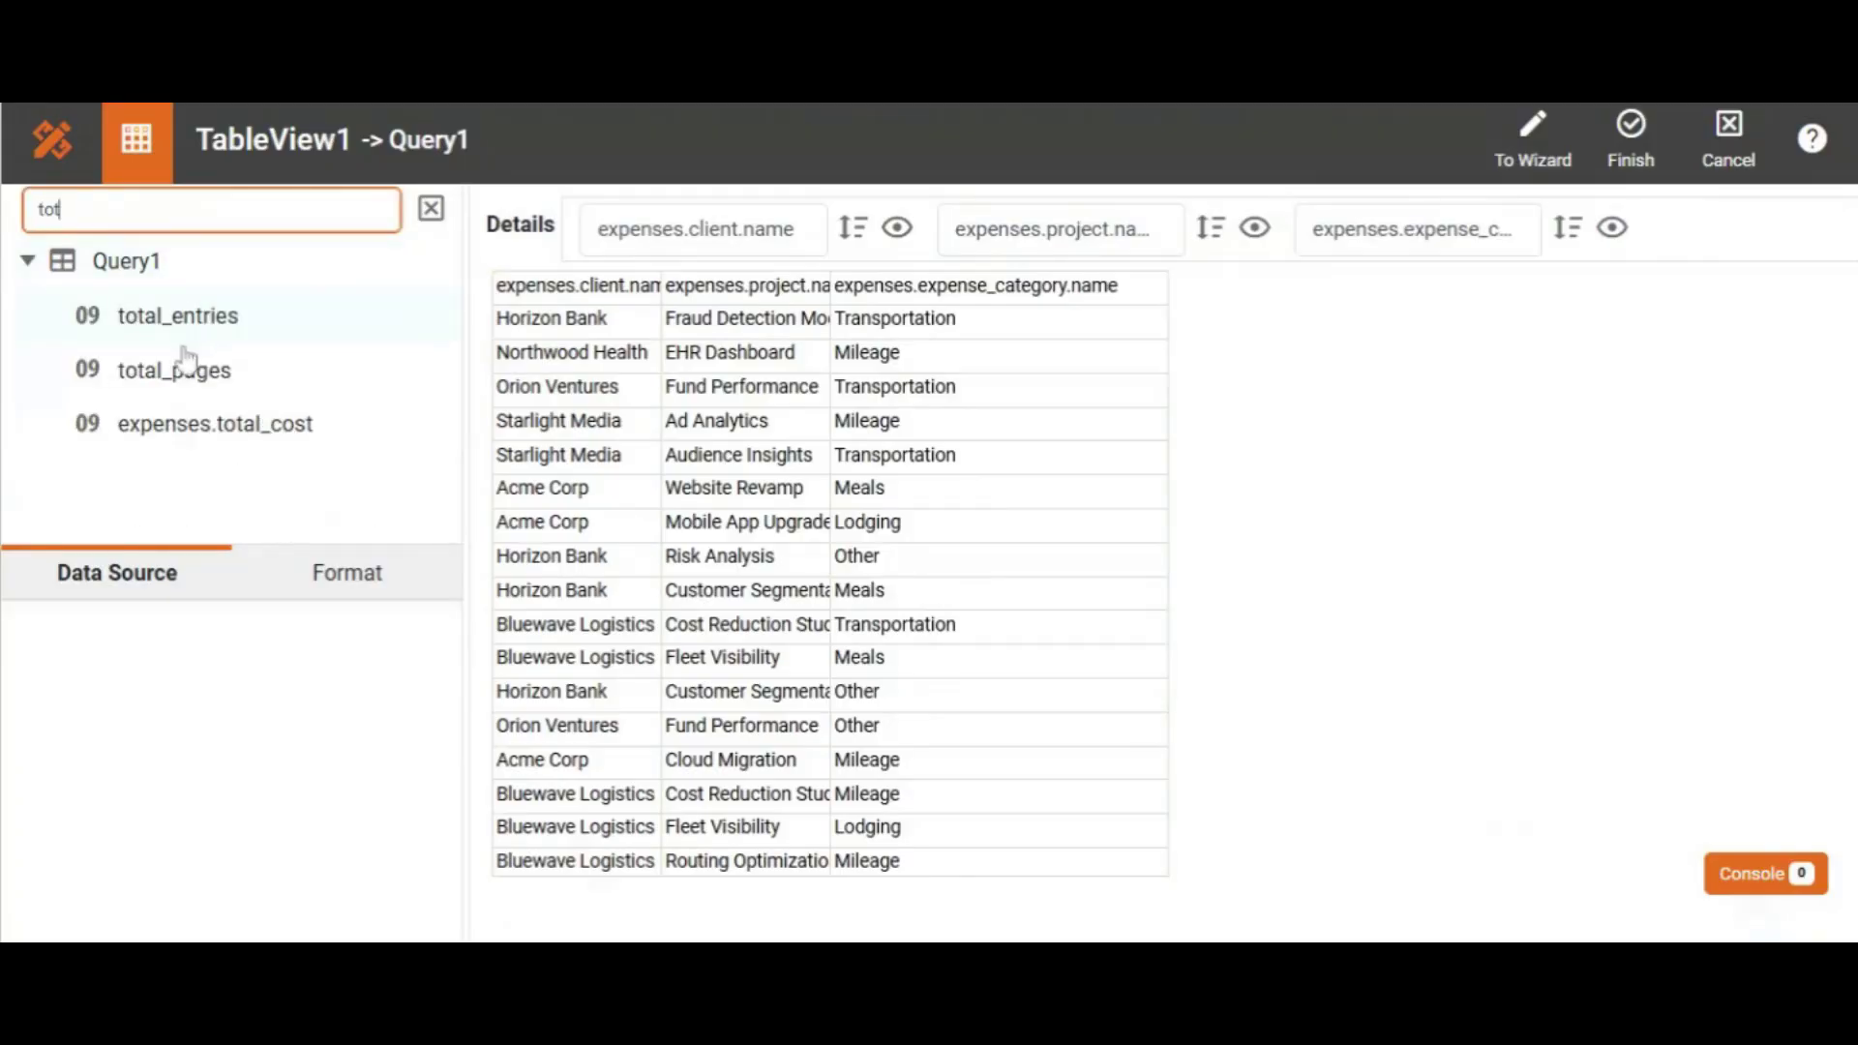
drag(280, 418, 1677, 234)
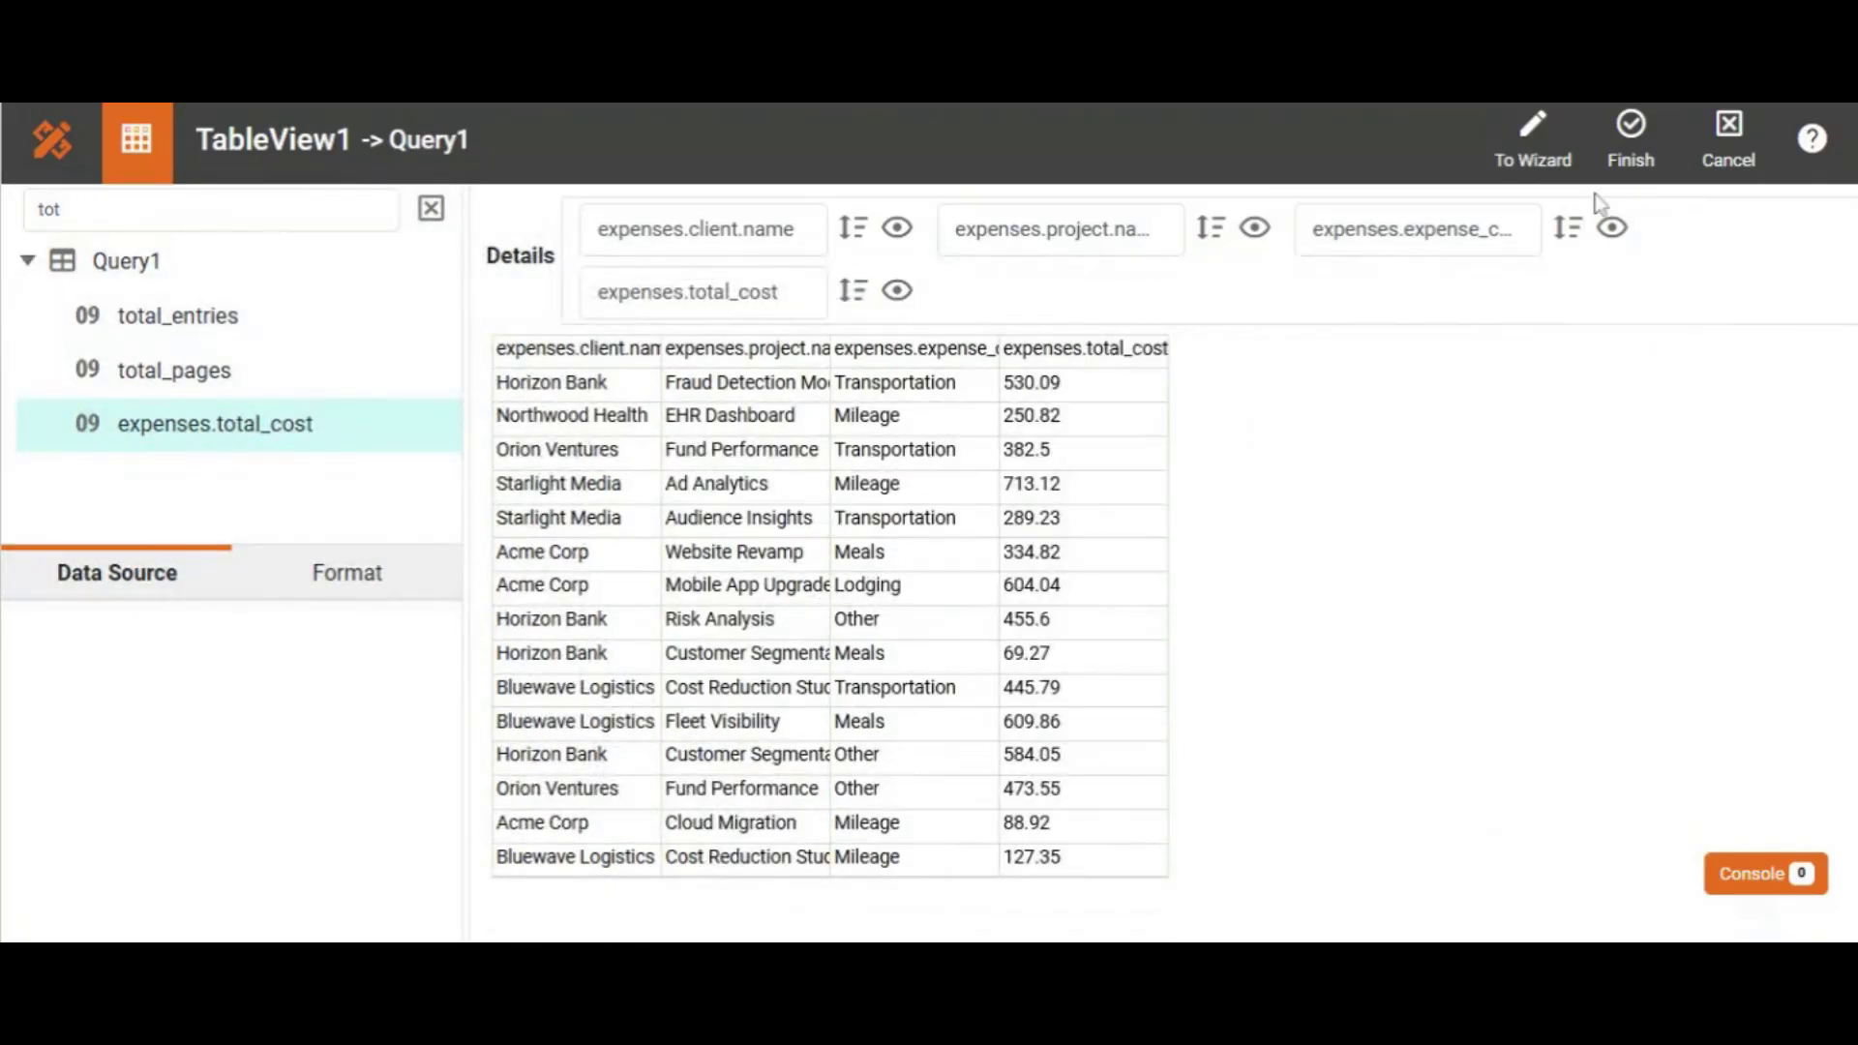
click(1633, 135)
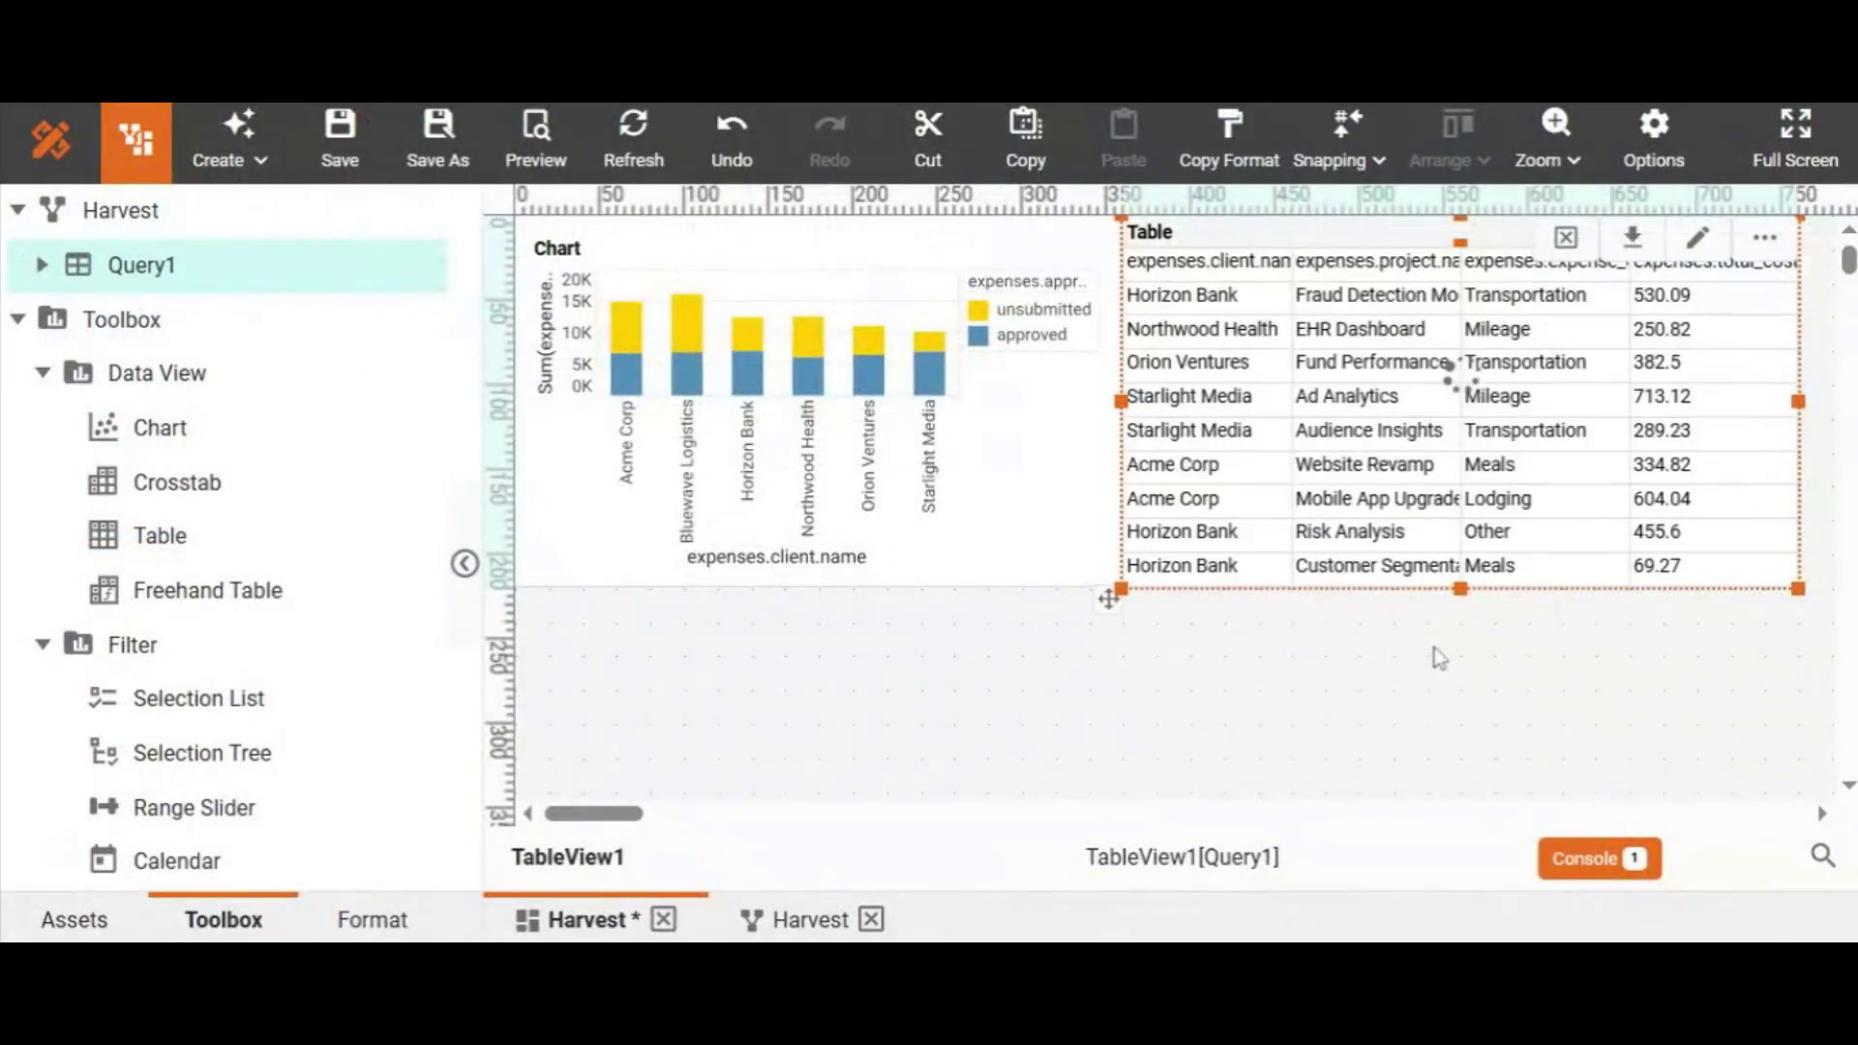
click(1431, 668)
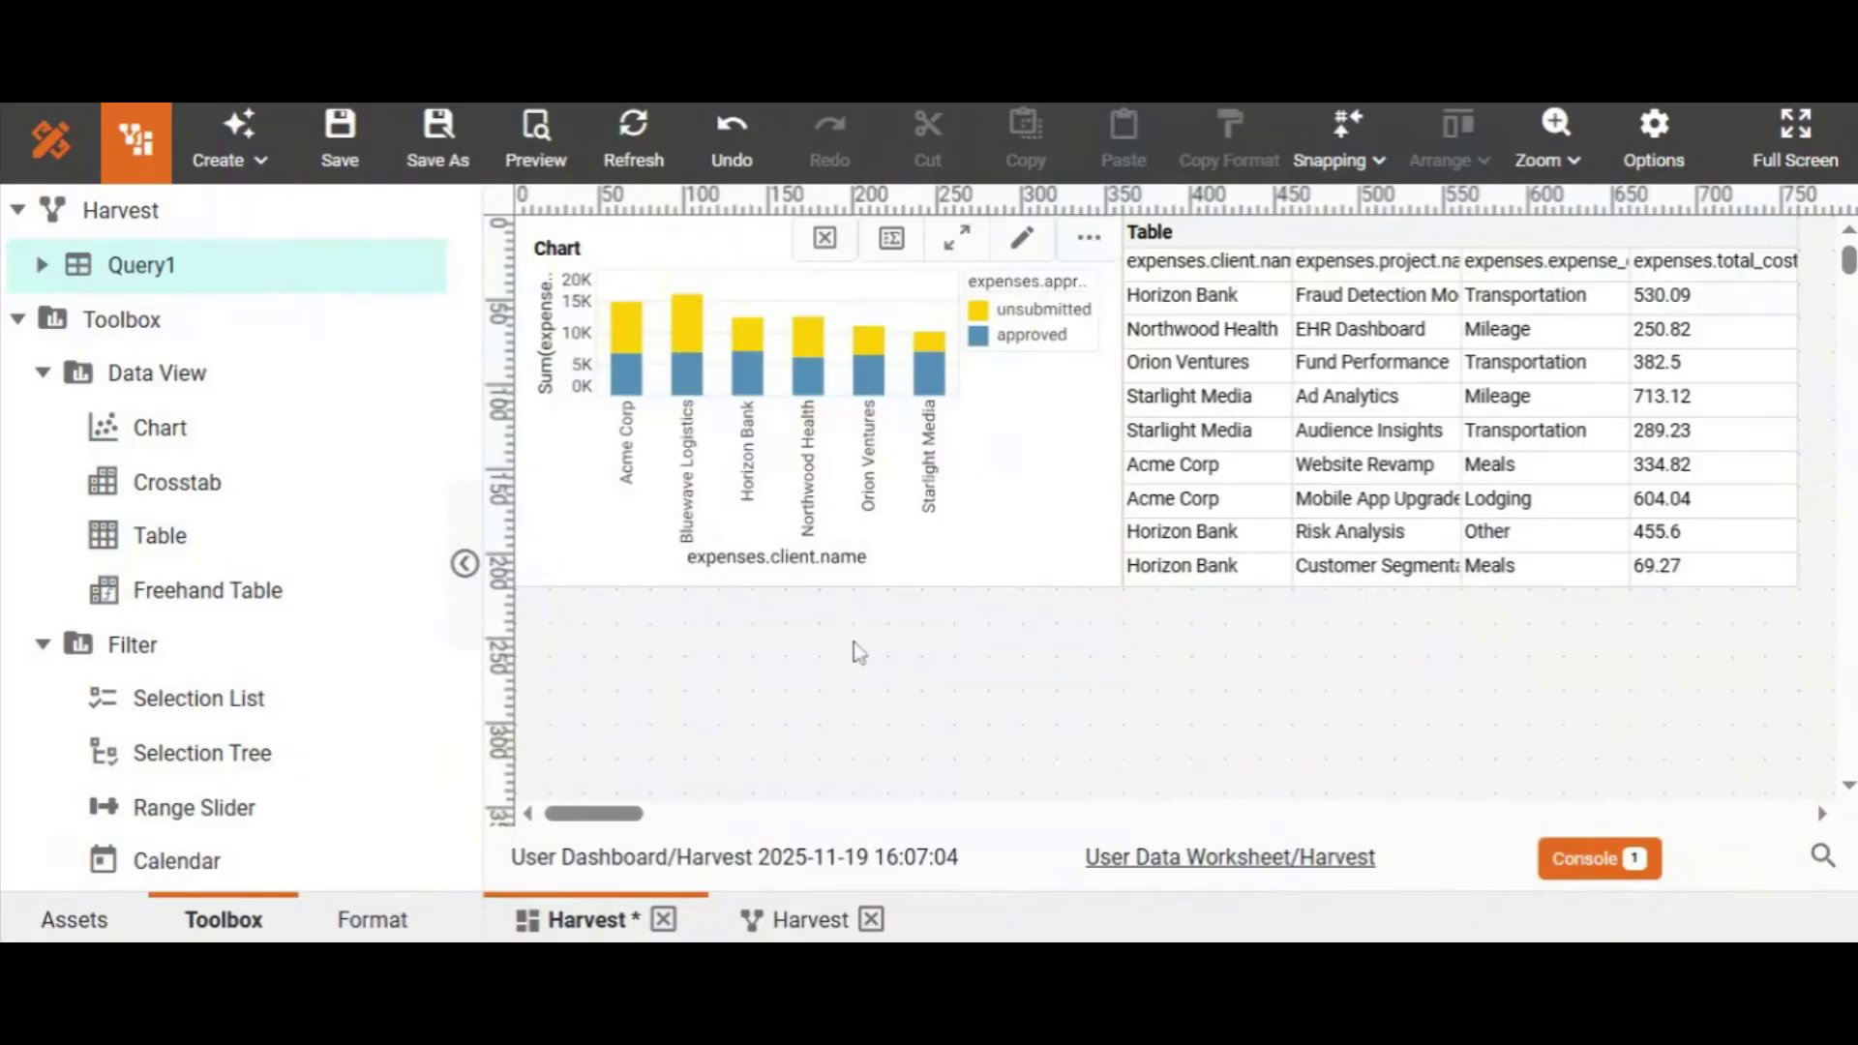
- In the chart's properties, enable TableView1 as a flyover target and apply the change
mouse_move(675, 360)
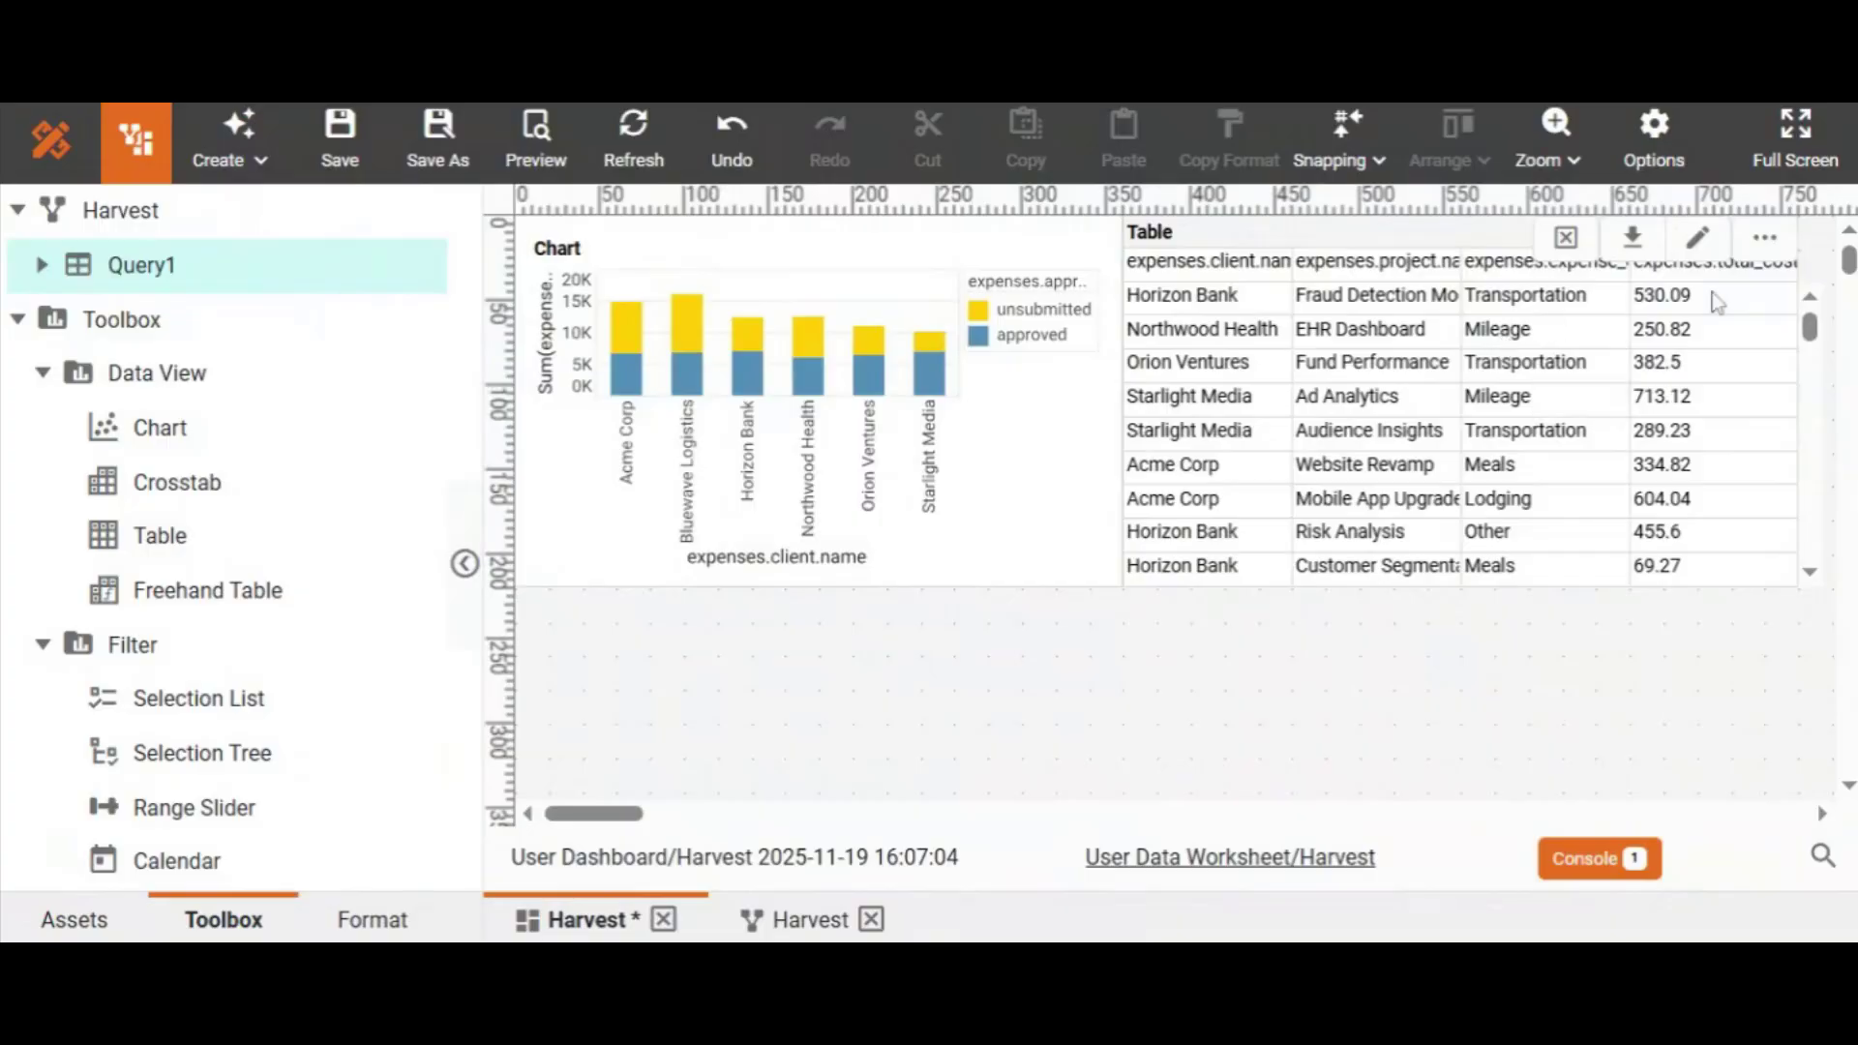
mouse_move(1808, 327)
mouse_down()
mouse_move(1817, 361)
mouse_move(1818, 319)
mouse_up()
click(1063, 431)
click(1088, 237)
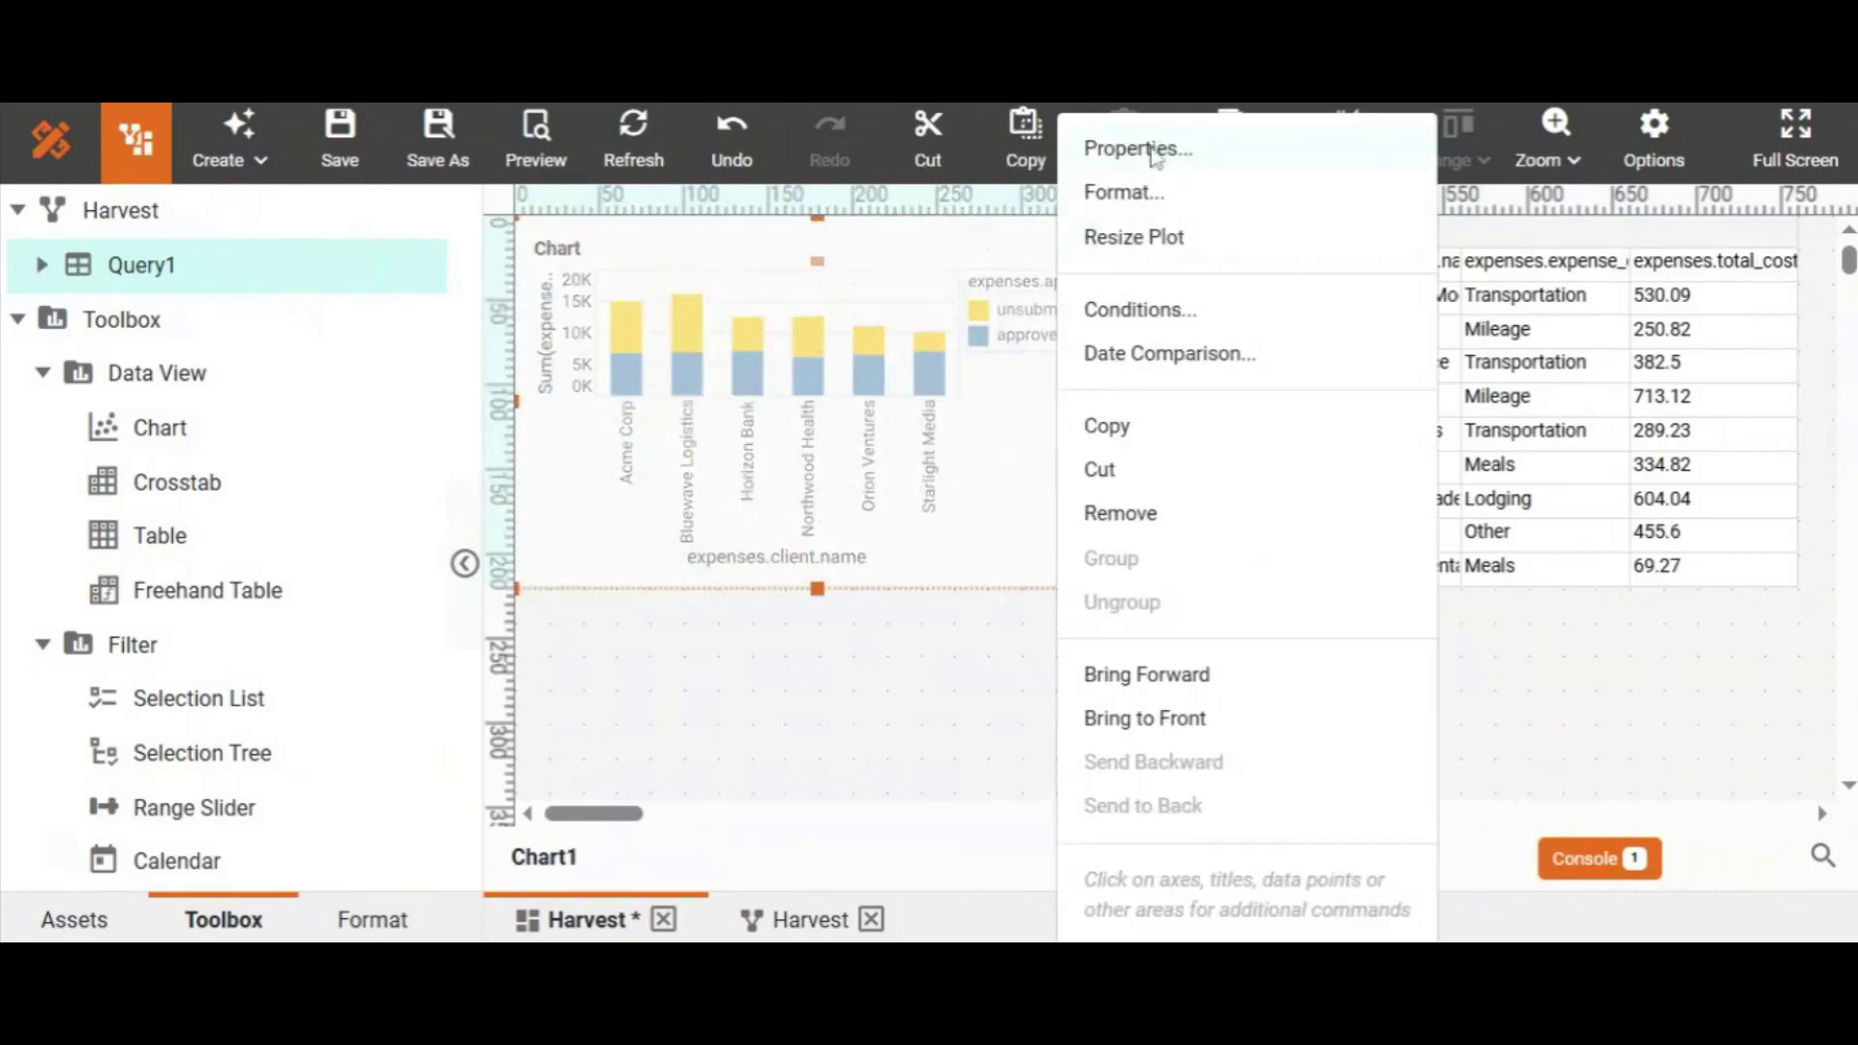
click(1153, 152)
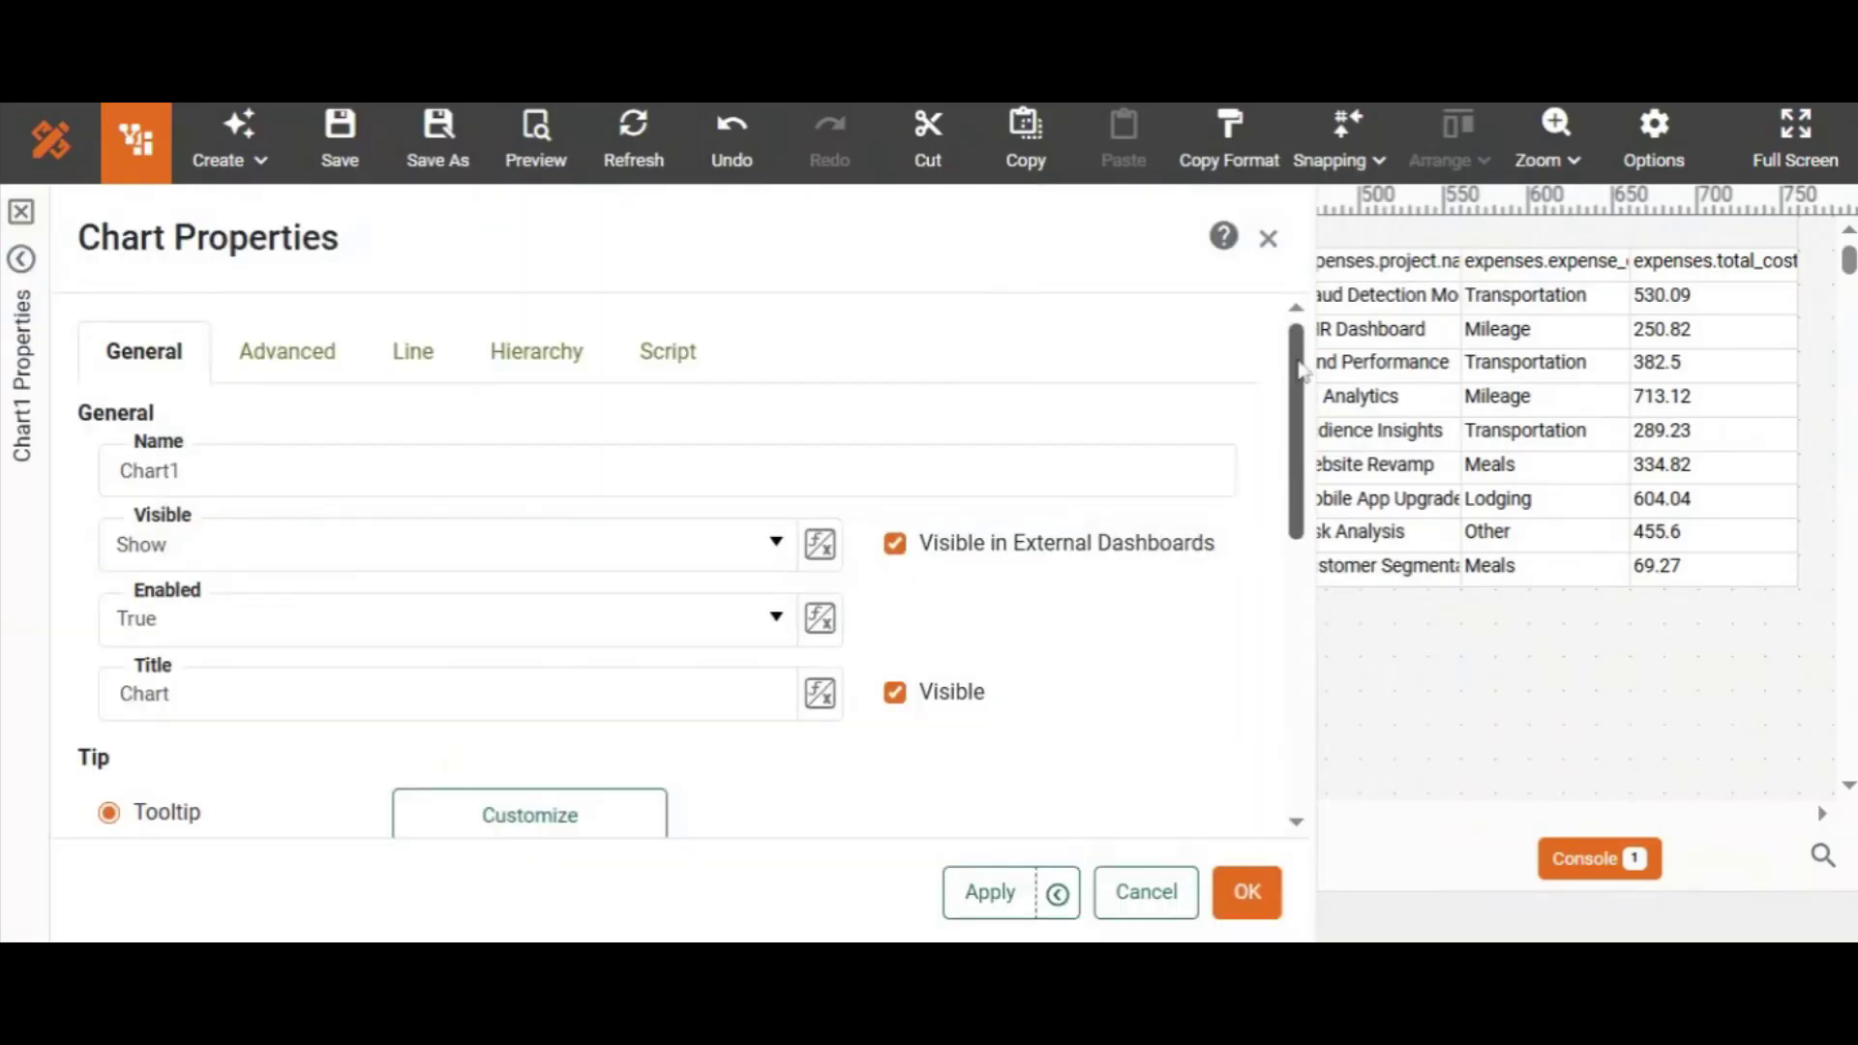
scroll(1302, 370, down, 10)
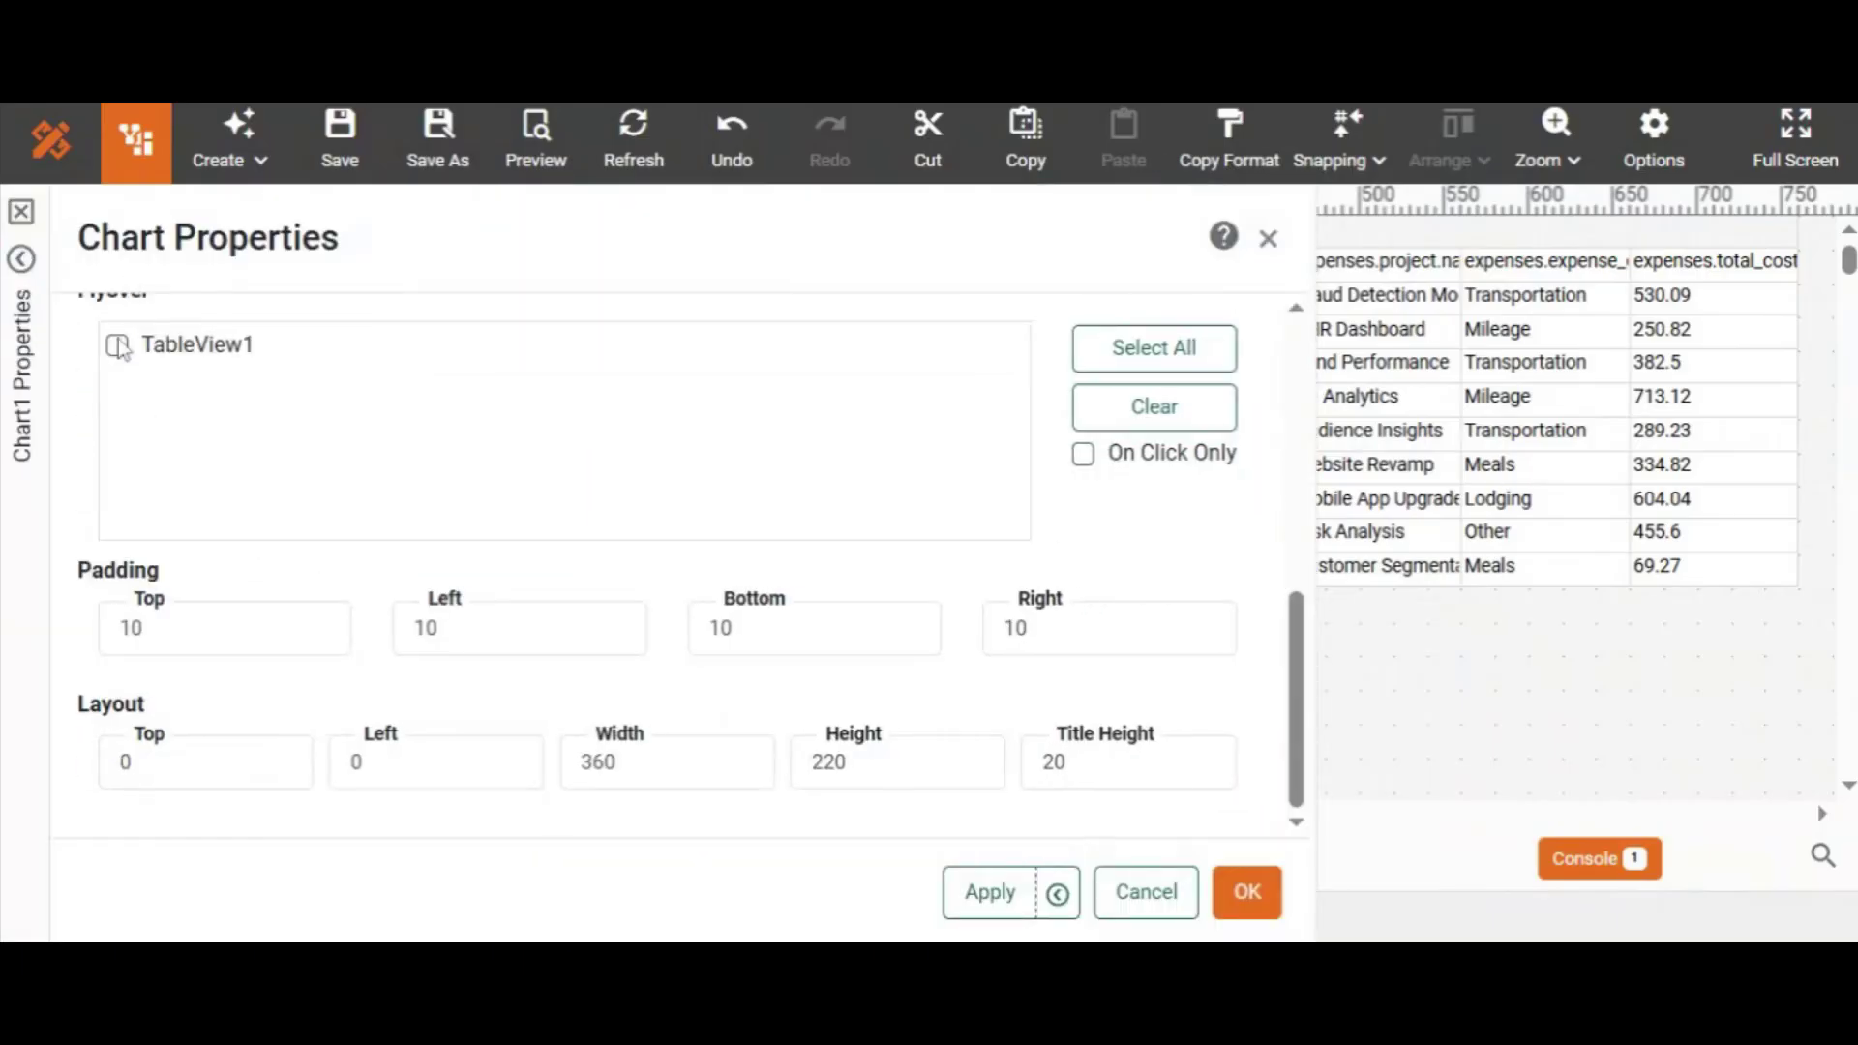
click(117, 345)
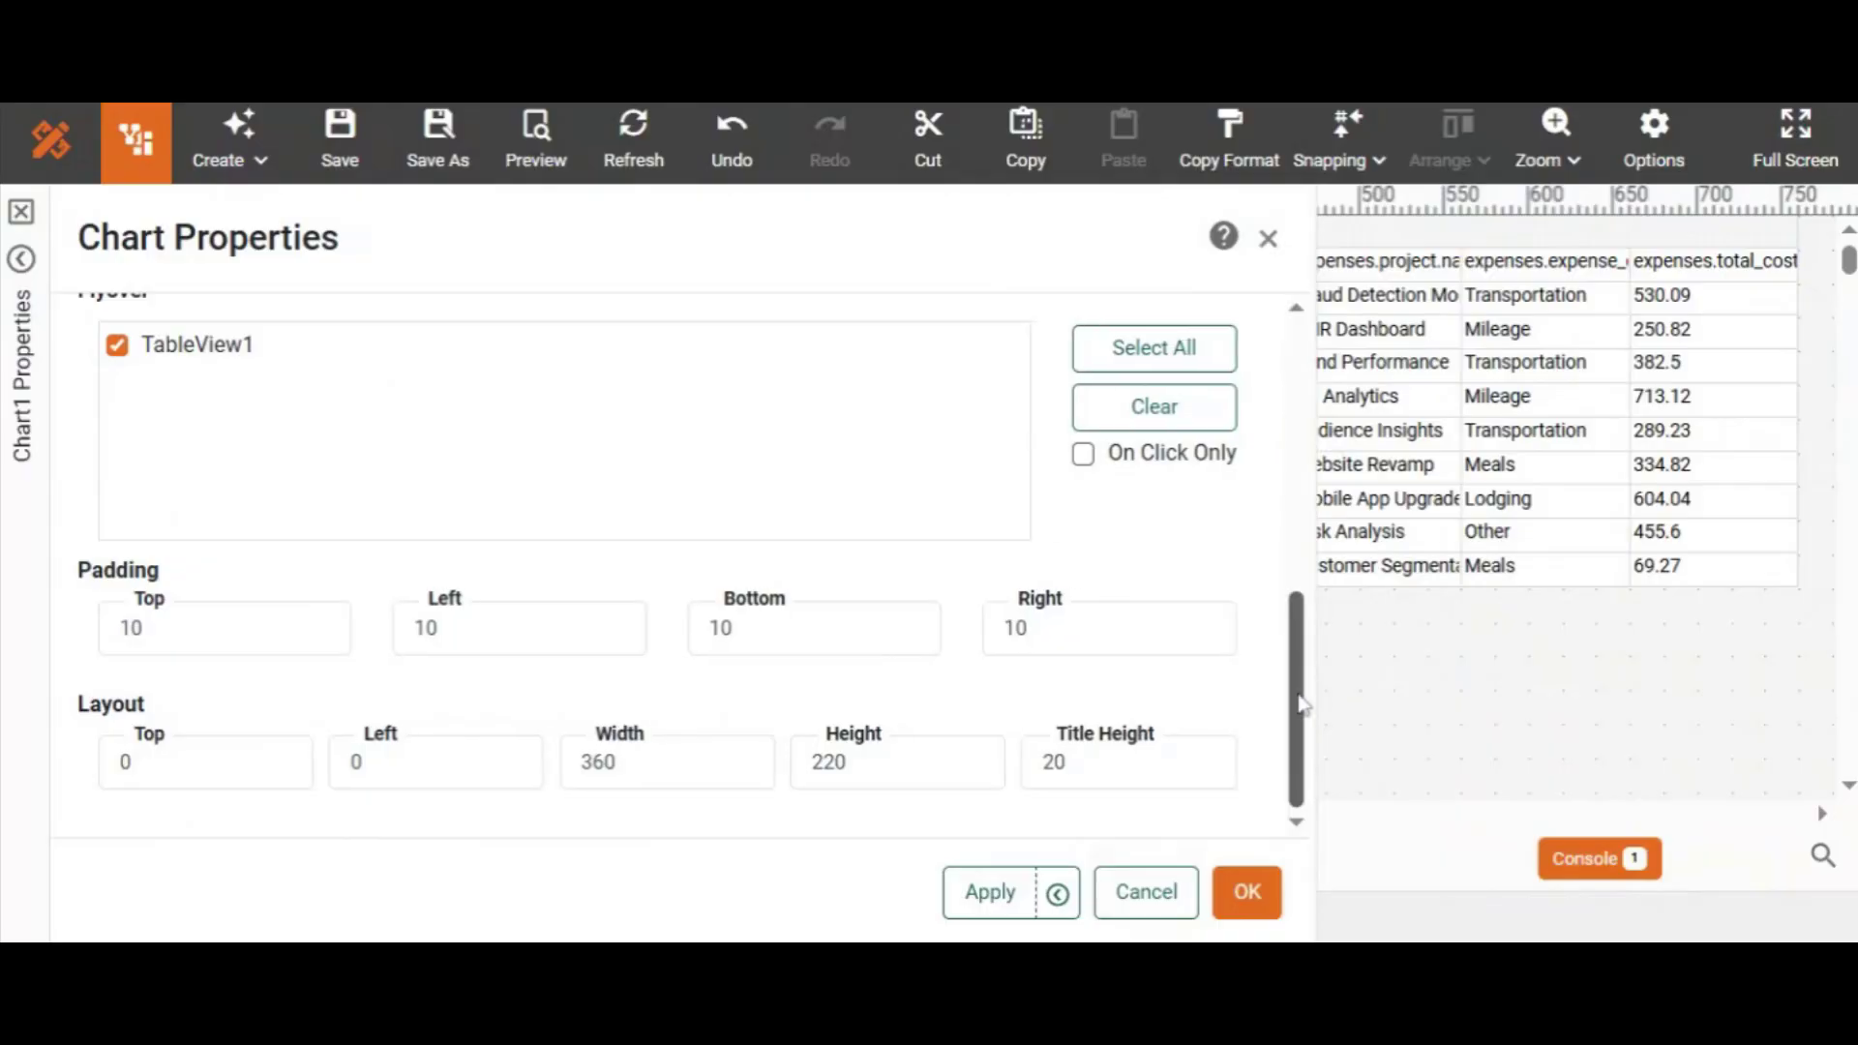
scroll(1292, 735, up, 1)
click(1246, 890)
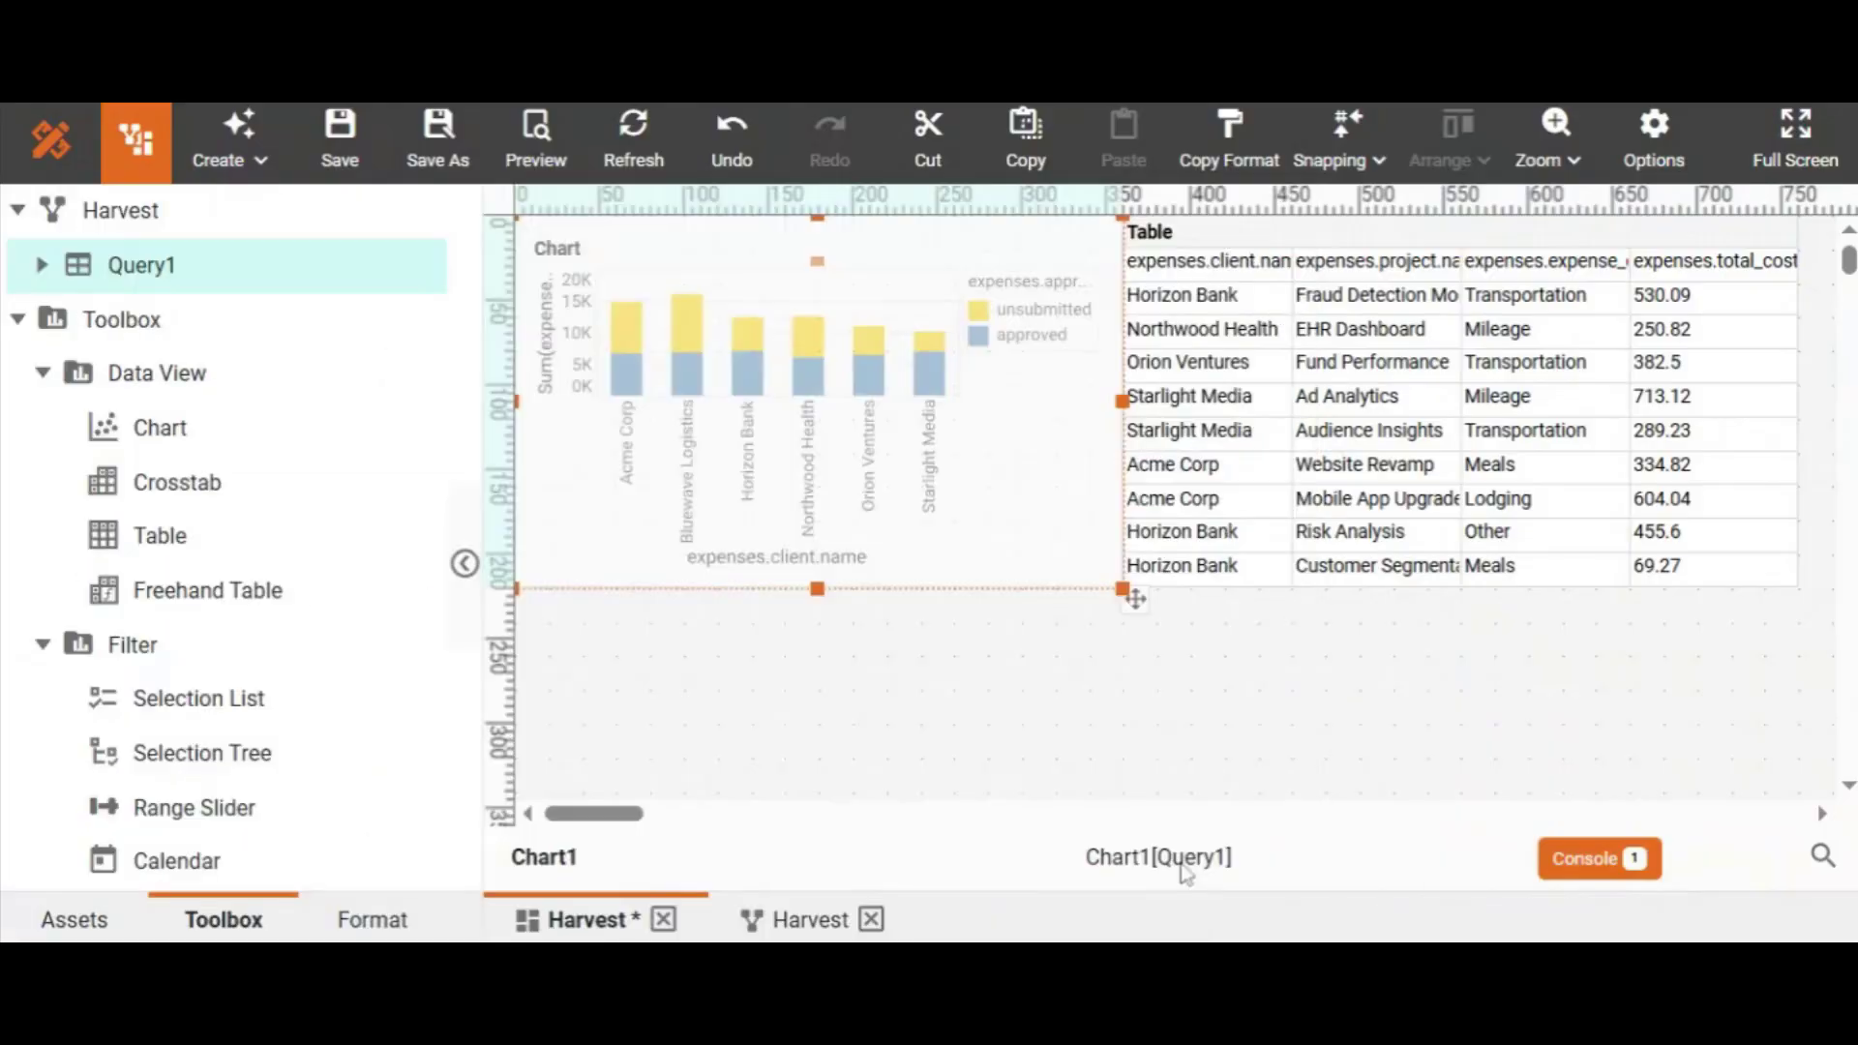
click(970, 754)
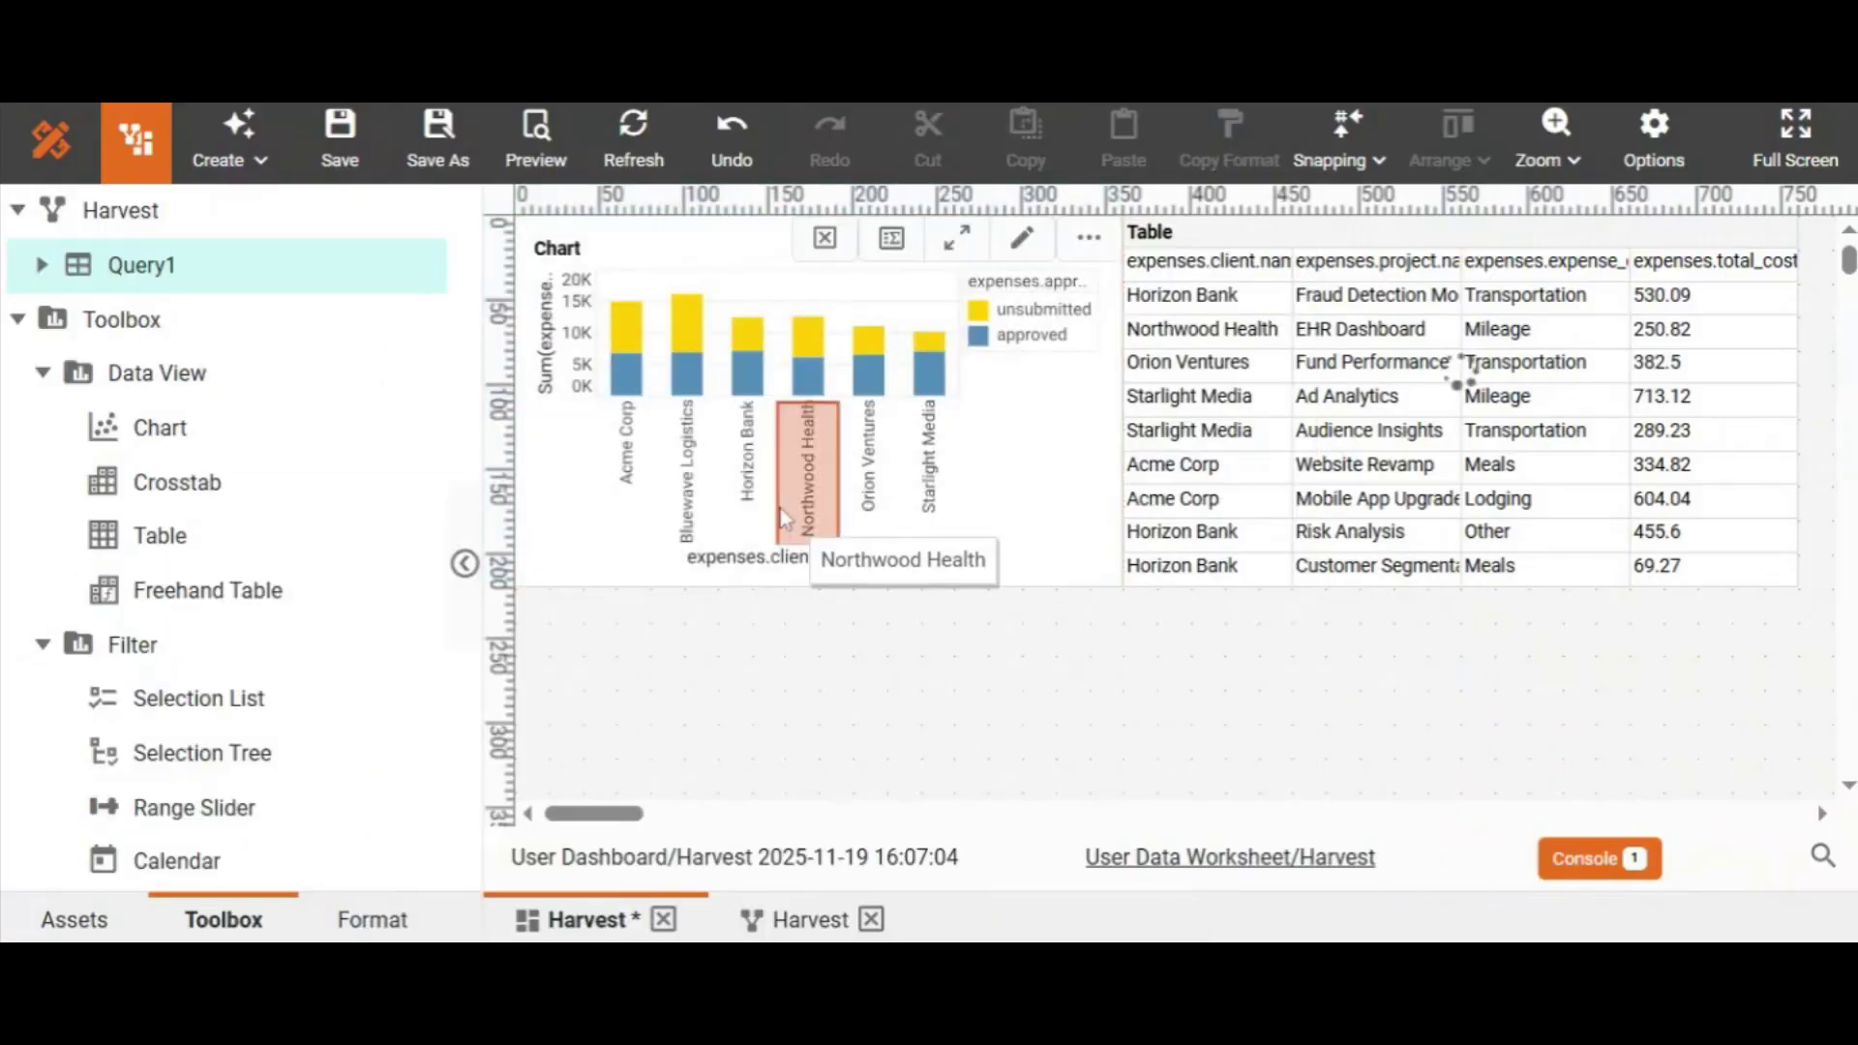
- Preview the dashboard and export the table's detail rows for the unsubmitted Bluewave Logistics expenses
click(535, 148)
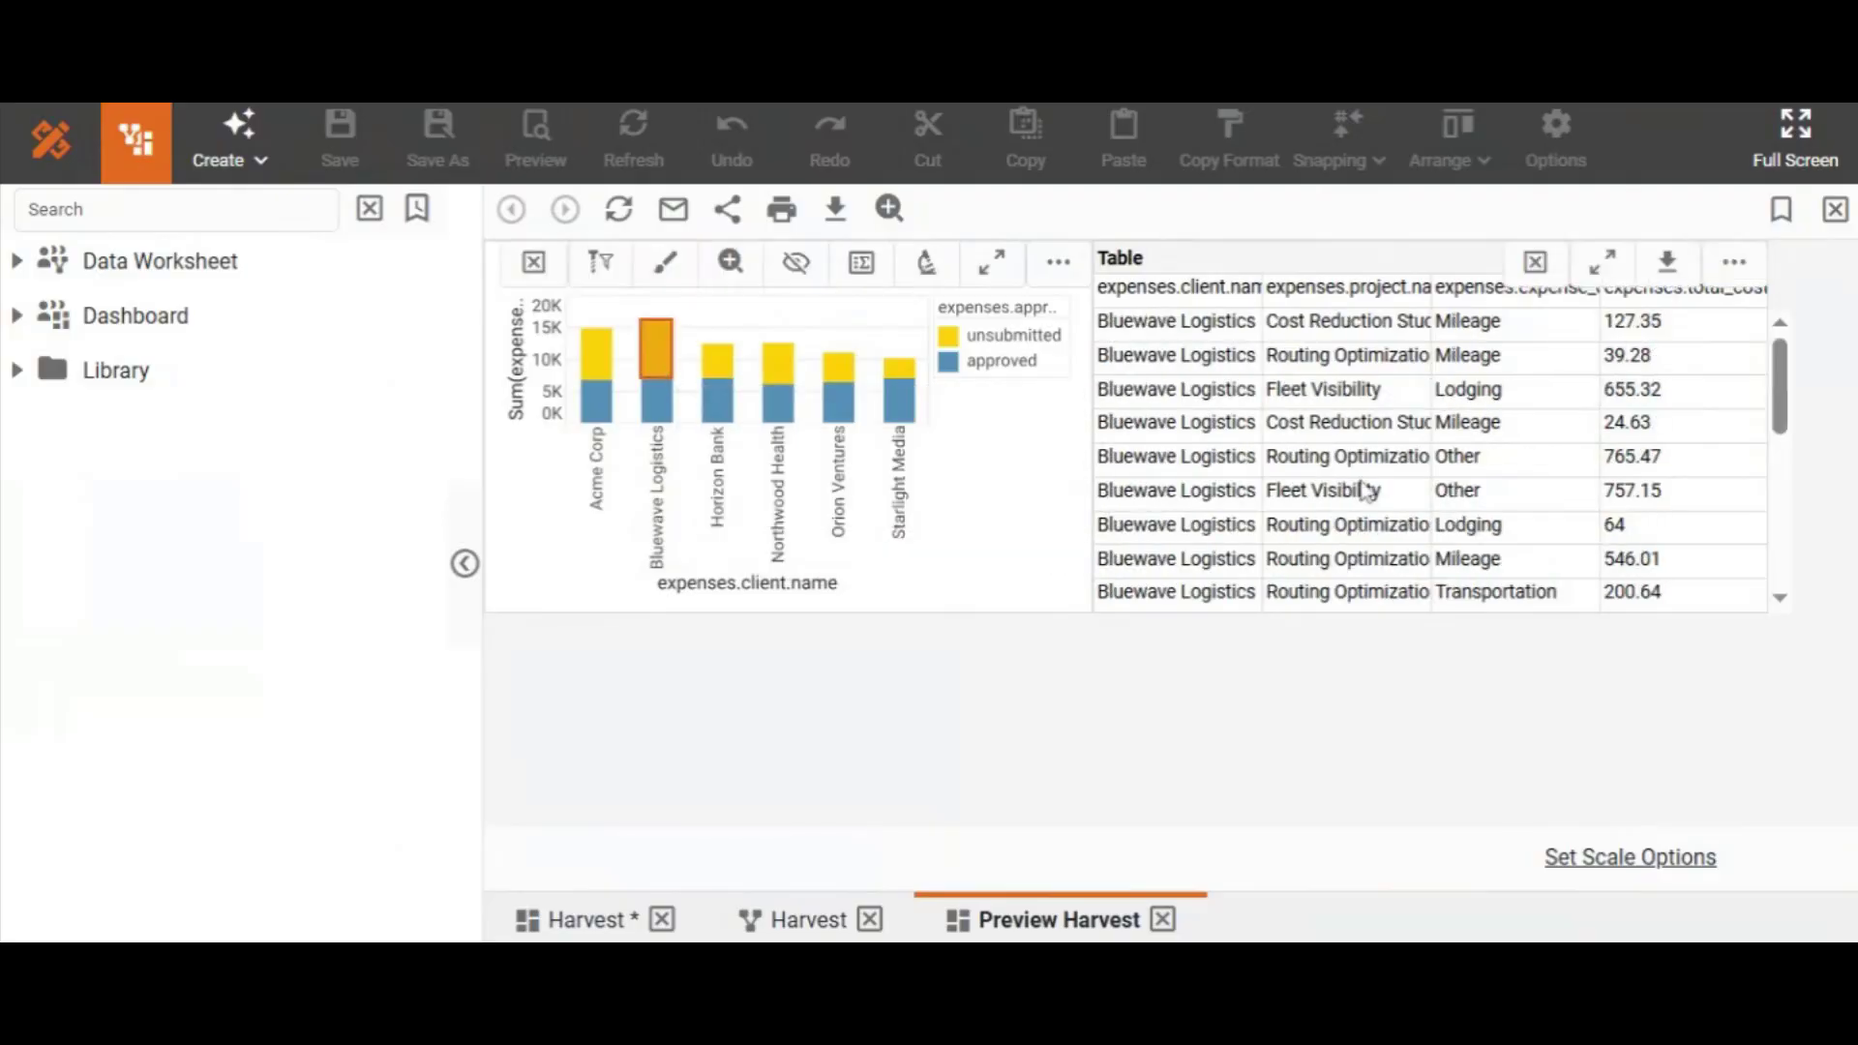
mouse_move(1778, 389)
mouse_down()
mouse_move(1778, 498)
mouse_move(1778, 387)
mouse_up()
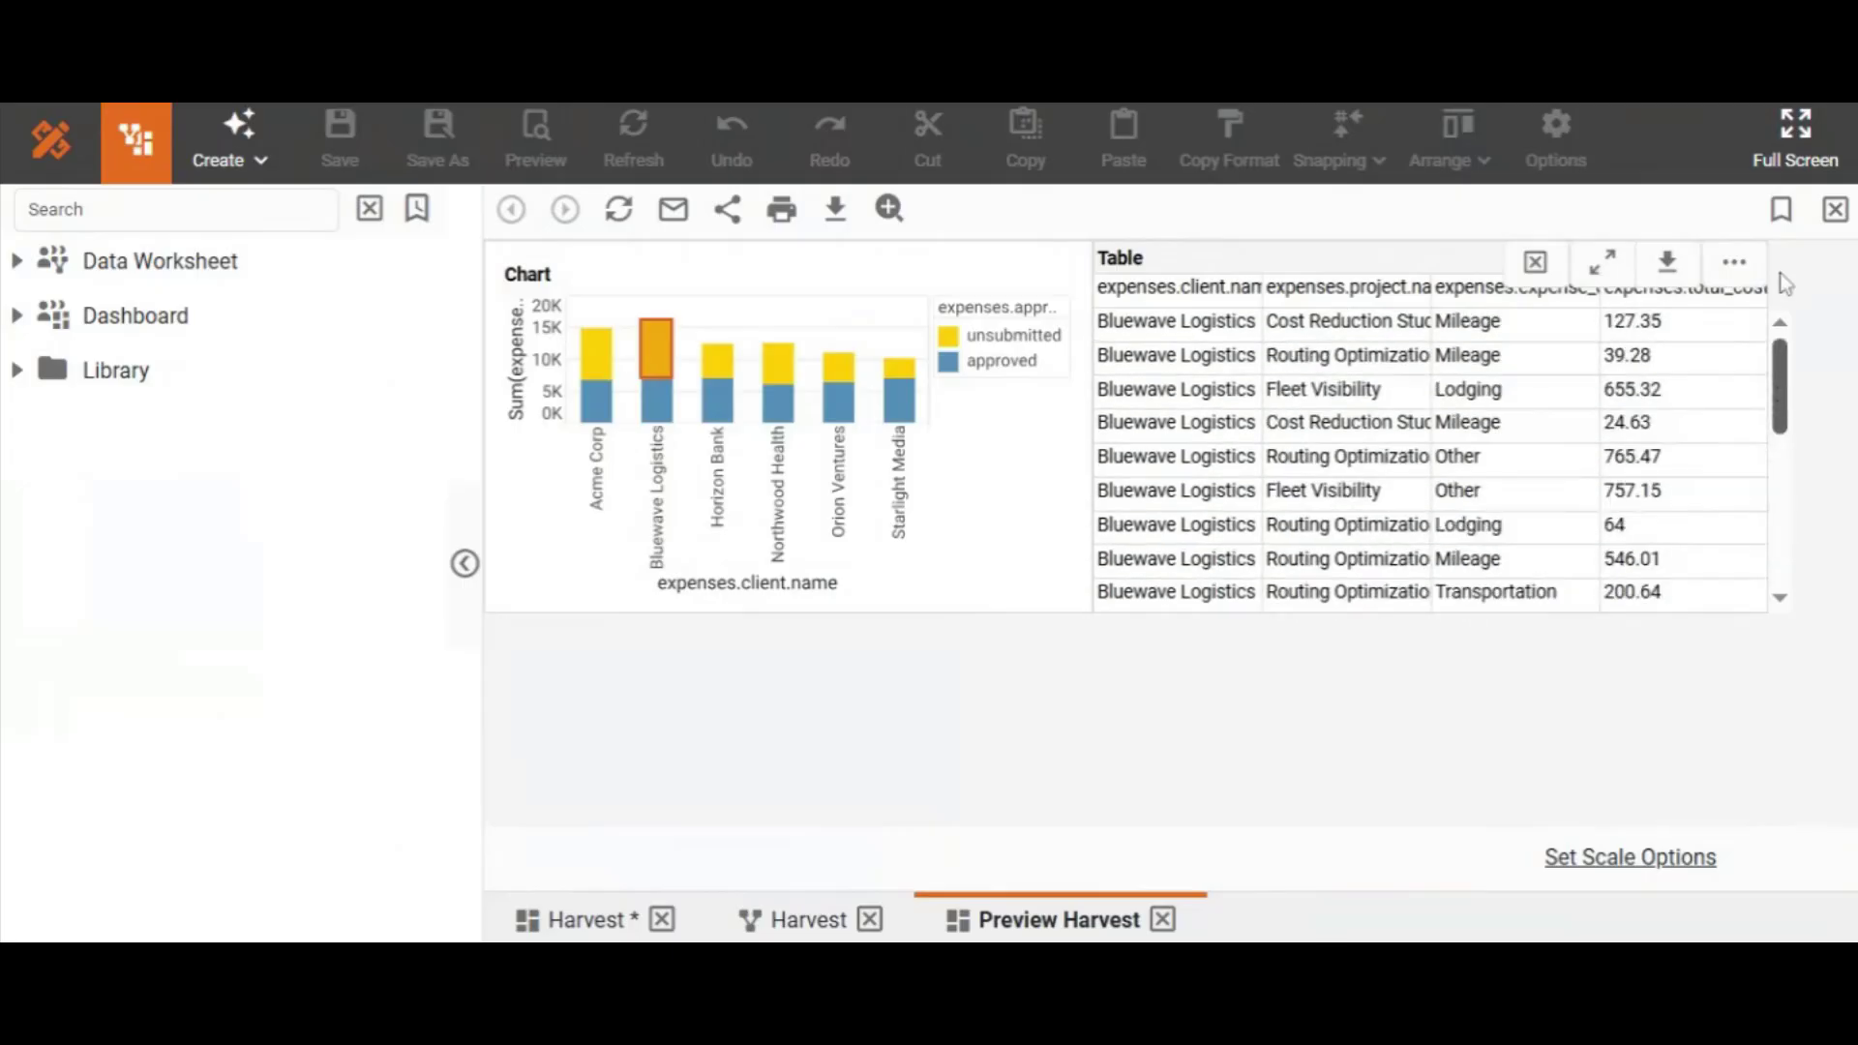
click(1666, 280)
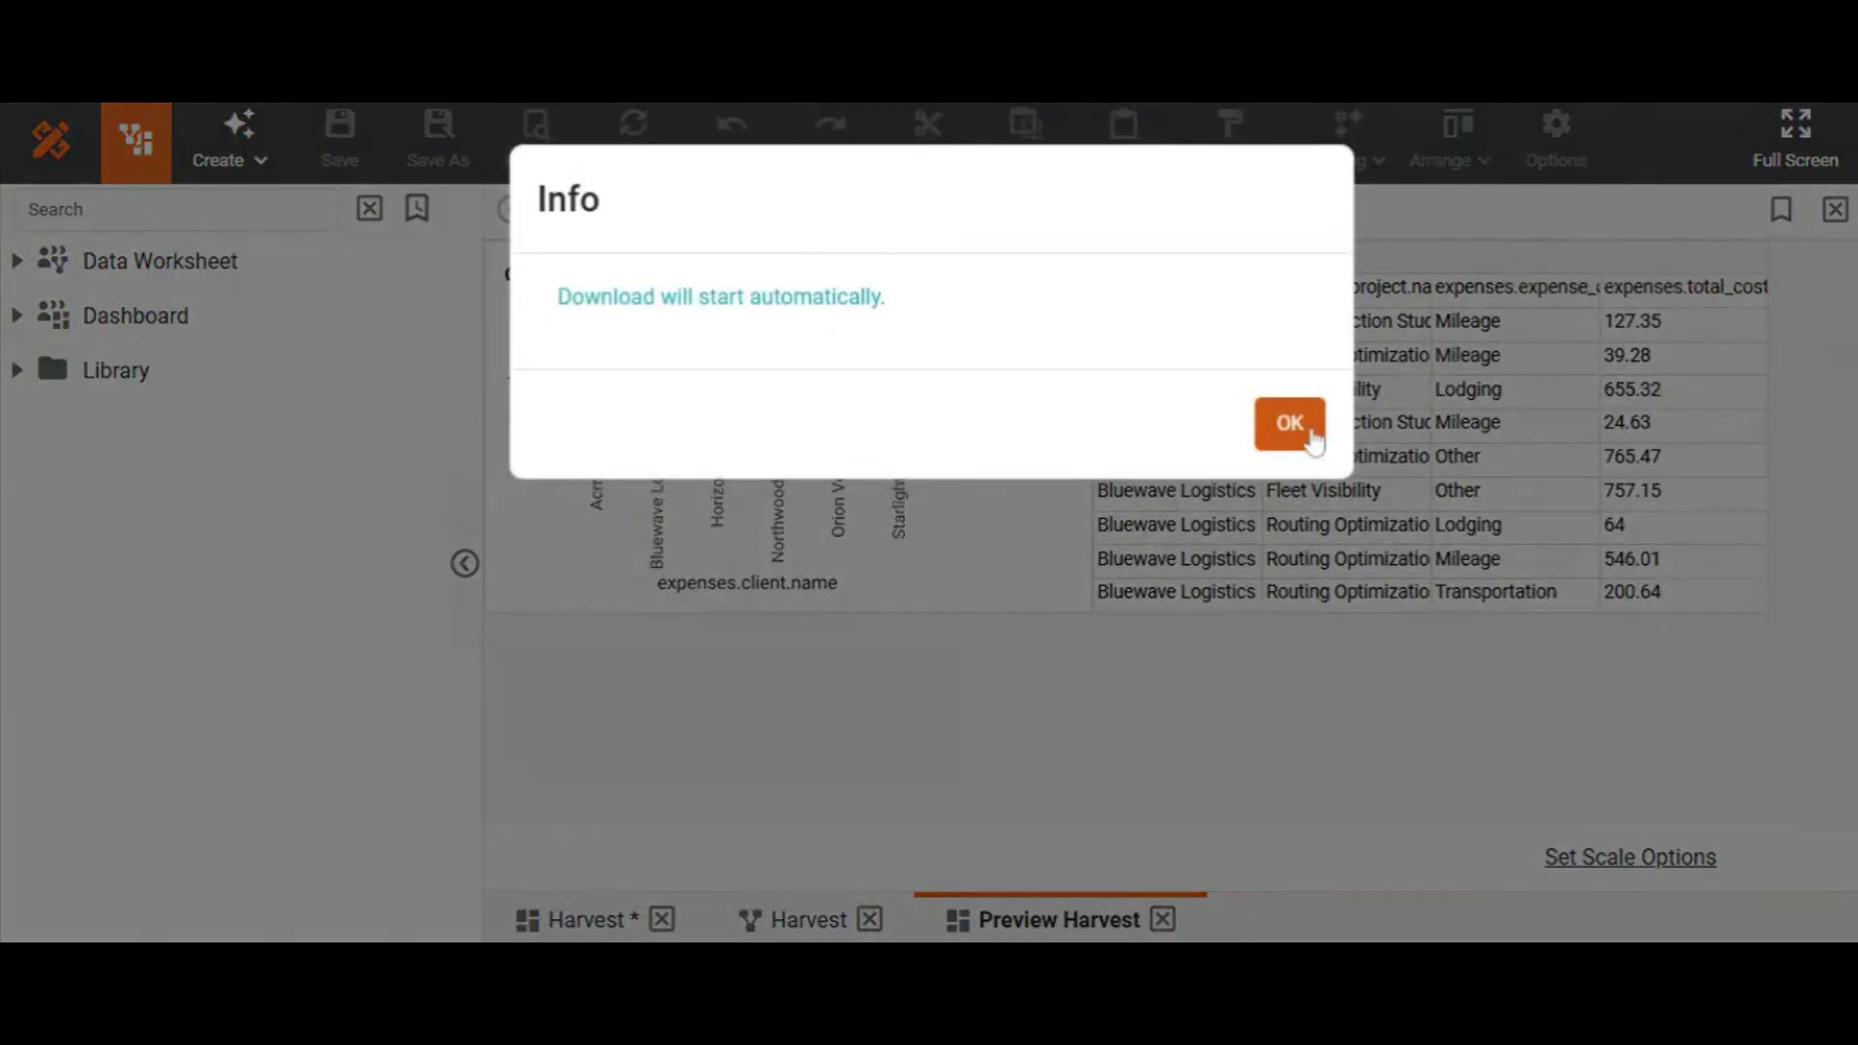
click(1290, 424)
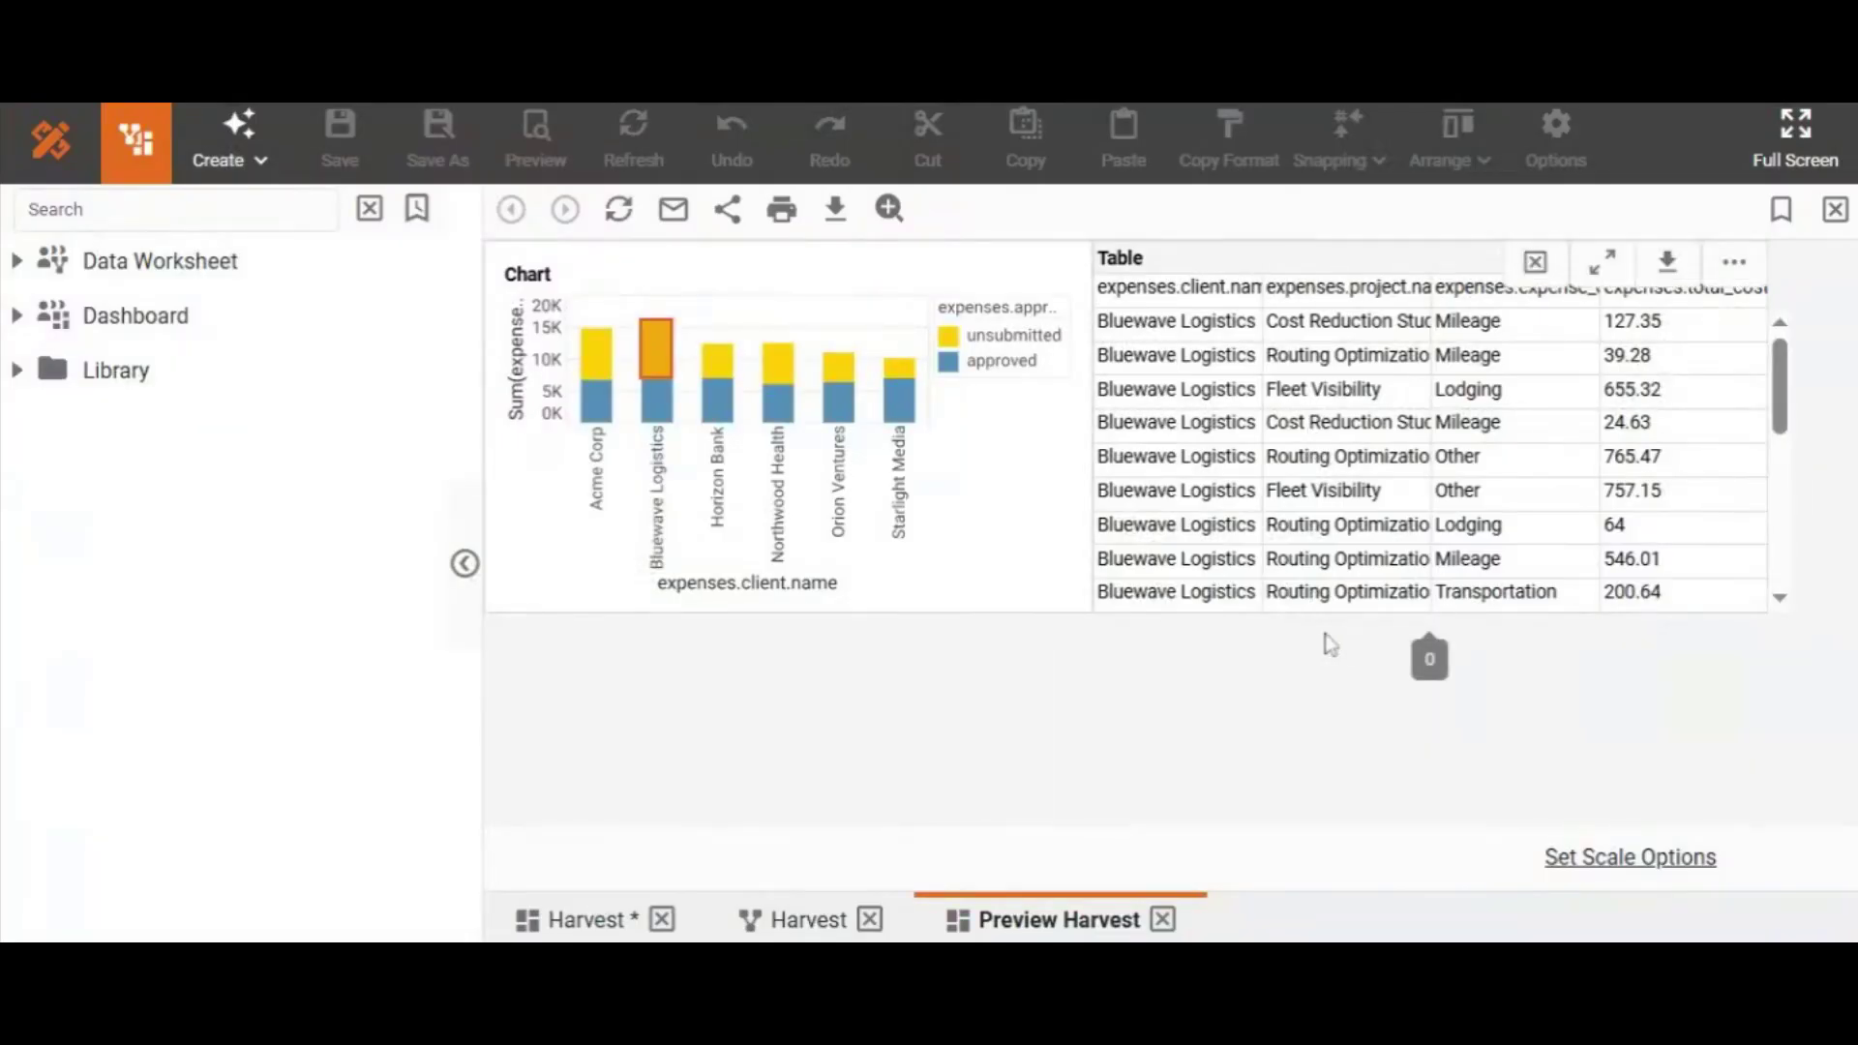